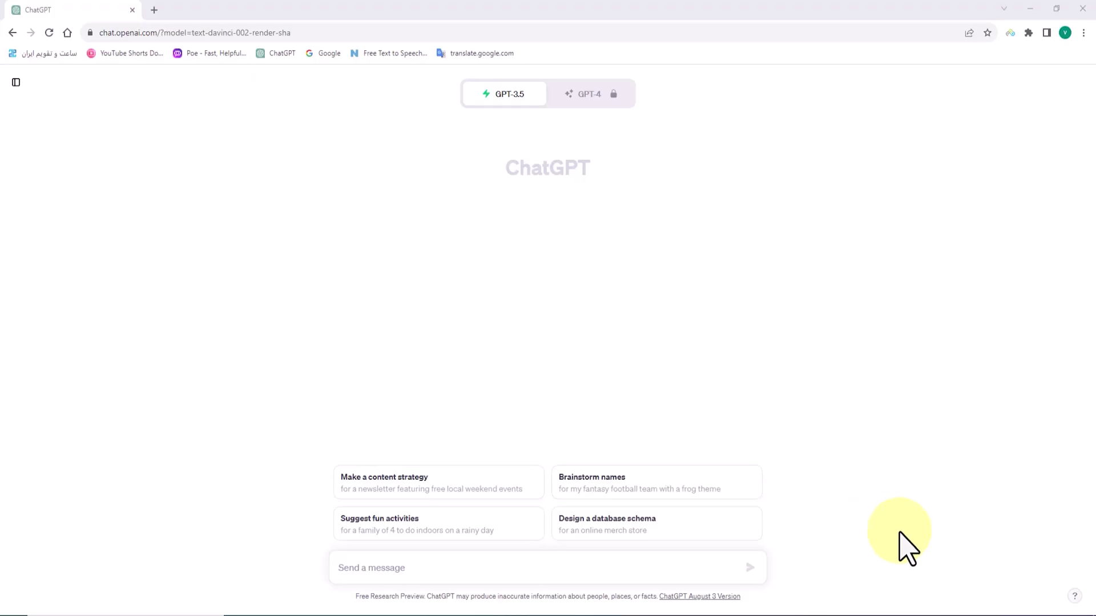
# Paste the love-story prompt into ChatGPT, send it, and scroll up to the start of the reply
pyautogui.write('I am planning to create a short love story for YouTube that has a duration of 40 seconds and consists of 10 shots, each taking 4 seconds. In this story, there are emotions, including sadness, heartbreak, and A happy ending with a wedding. The main characters are a young and beautiful girl named Emily and a boy named James. The story should start with a romantic date. Both Emily and James are required to be in every shot from the start to finish. In each shot, the camera will only show one interior or exterior view. Ensure that every scene includes a character. Close-up shot of the hand and the ring should not be included in this scenario. Additionally, I also need image suggestions, including the location, and a voice-over script for each scene.')
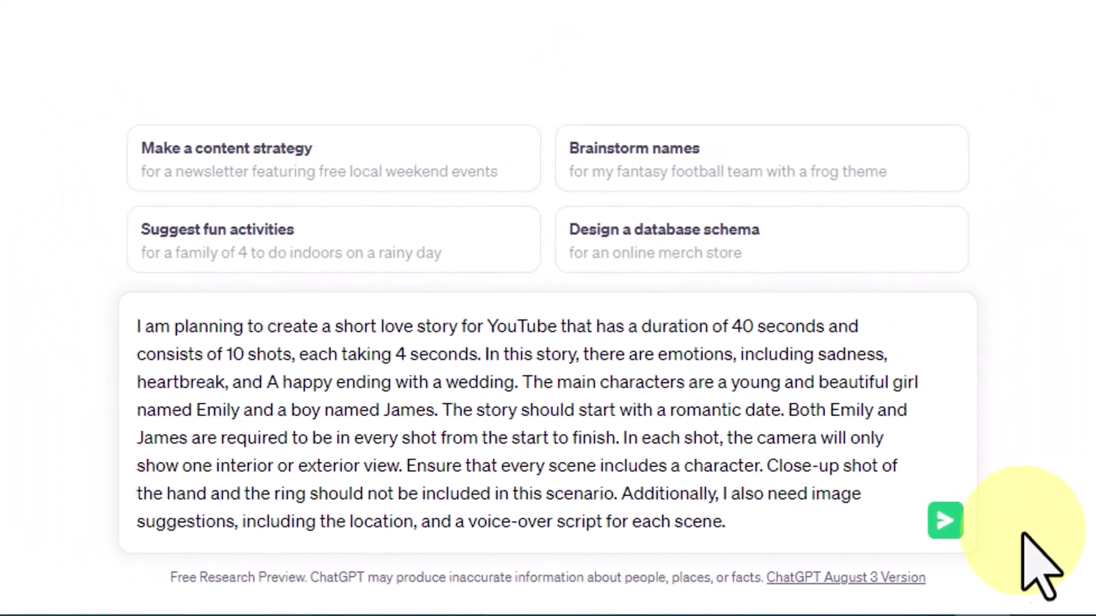
pyautogui.click(943, 521)
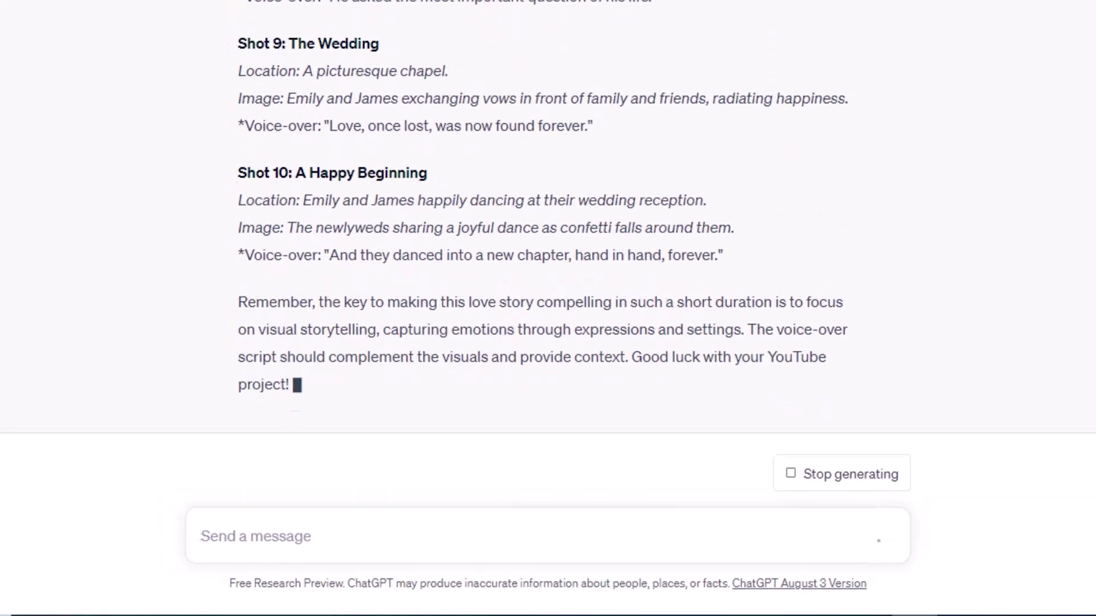
pyautogui.scroll(10, 936, 404)
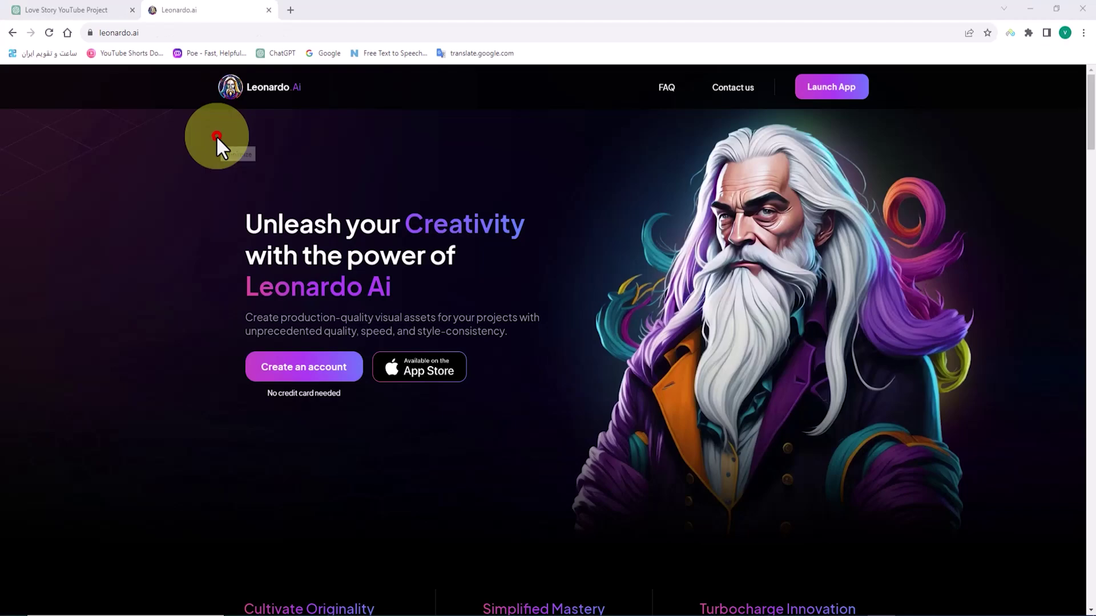
# Launch the Leonardo app as a whitelisted user and browse the Featured Models carousel
pyautogui.click(854, 95)
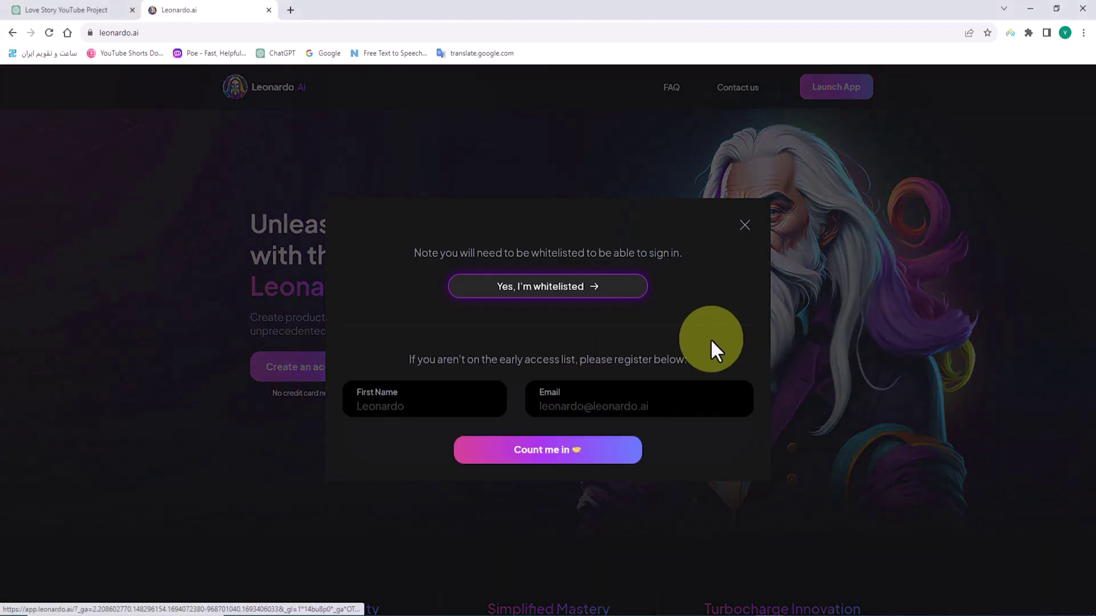
pyautogui.click(626, 289)
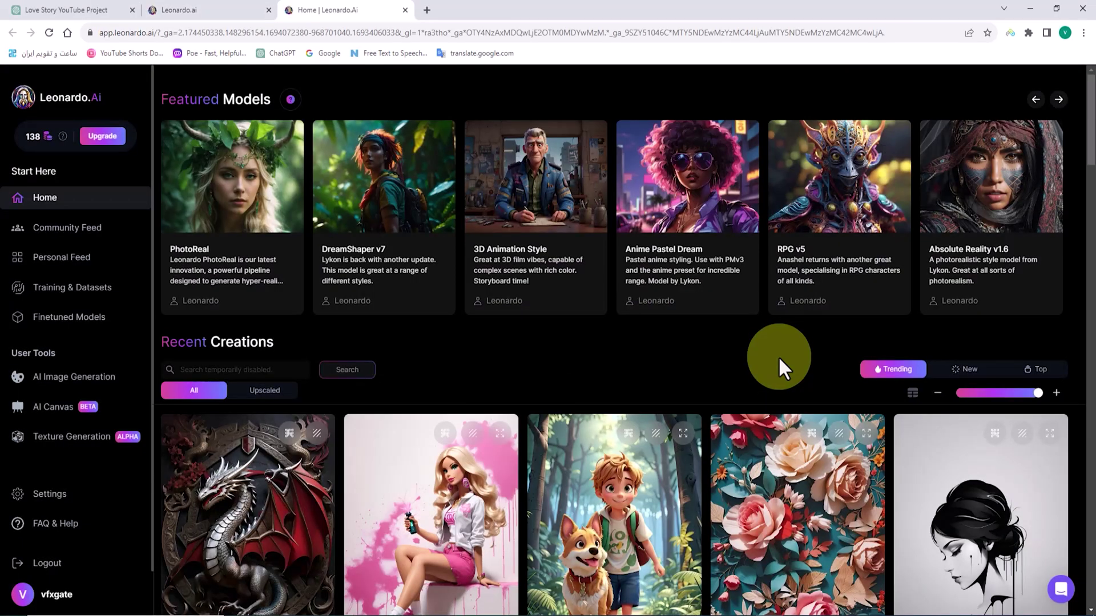
pyautogui.click(1059, 100)
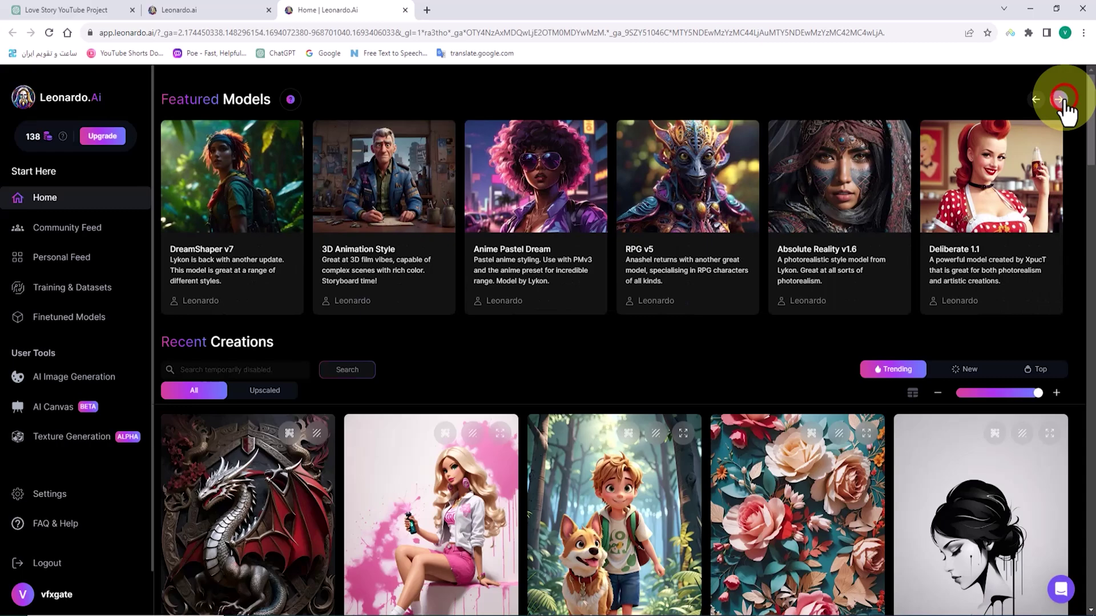
pyautogui.click(1059, 100)
pyautogui.click(1059, 100)
pyautogui.click(1059, 100)
pyautogui.click(1036, 100)
pyautogui.click(1036, 100)
pyautogui.click(1036, 99)
pyautogui.click(1036, 99)
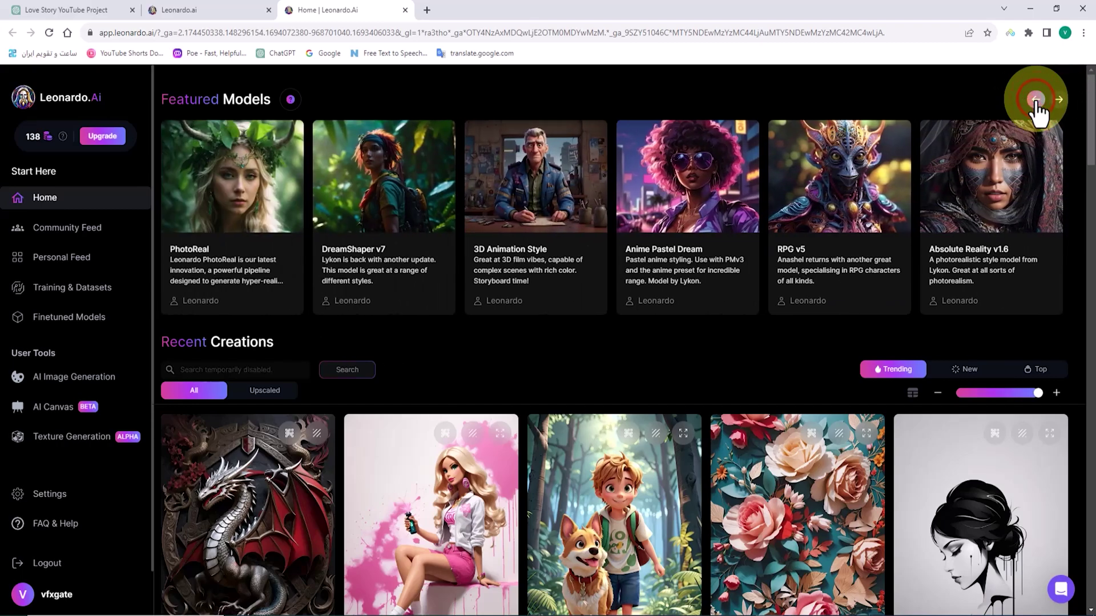
# View the 3D Animation Style model details, then scroll through the Recent Creations
pyautogui.click(552, 259)
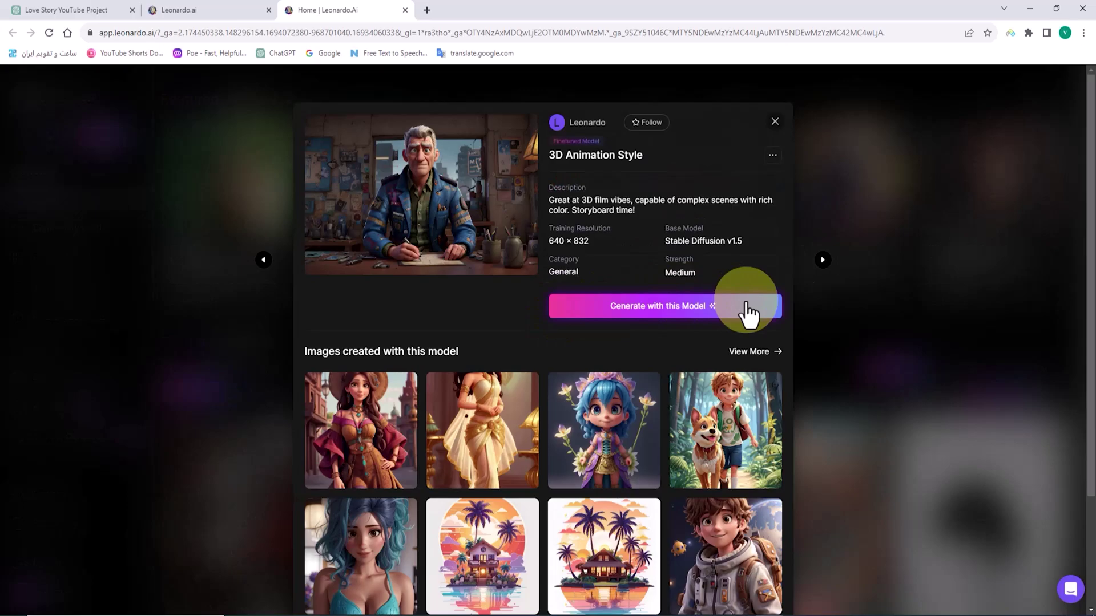
pyautogui.click(774, 121)
pyautogui.scroll(-1, 742, 342)
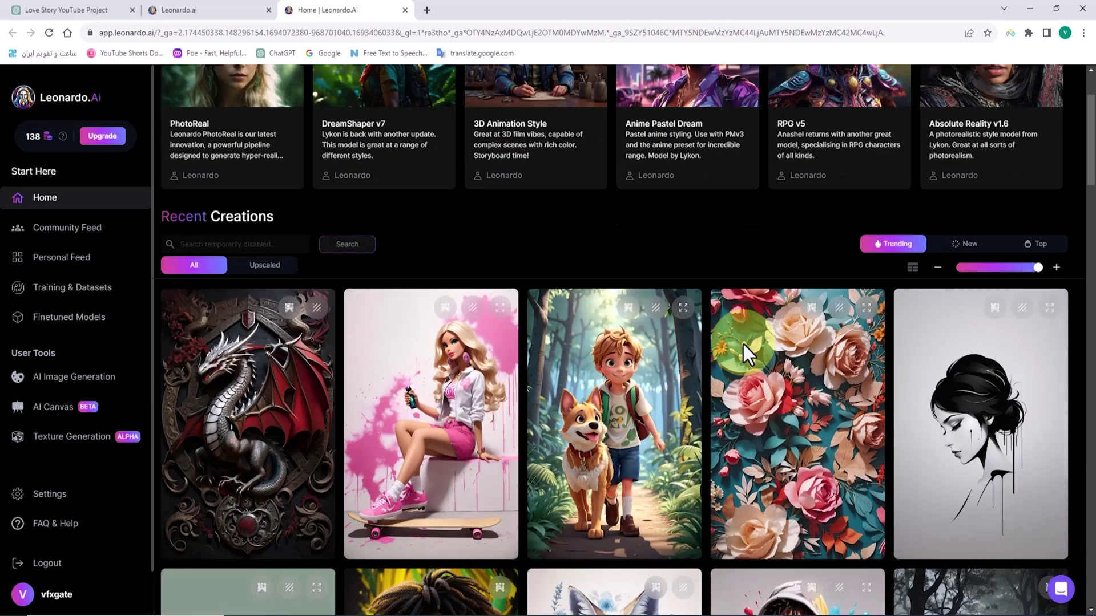
pyautogui.scroll(-12, 742, 342)
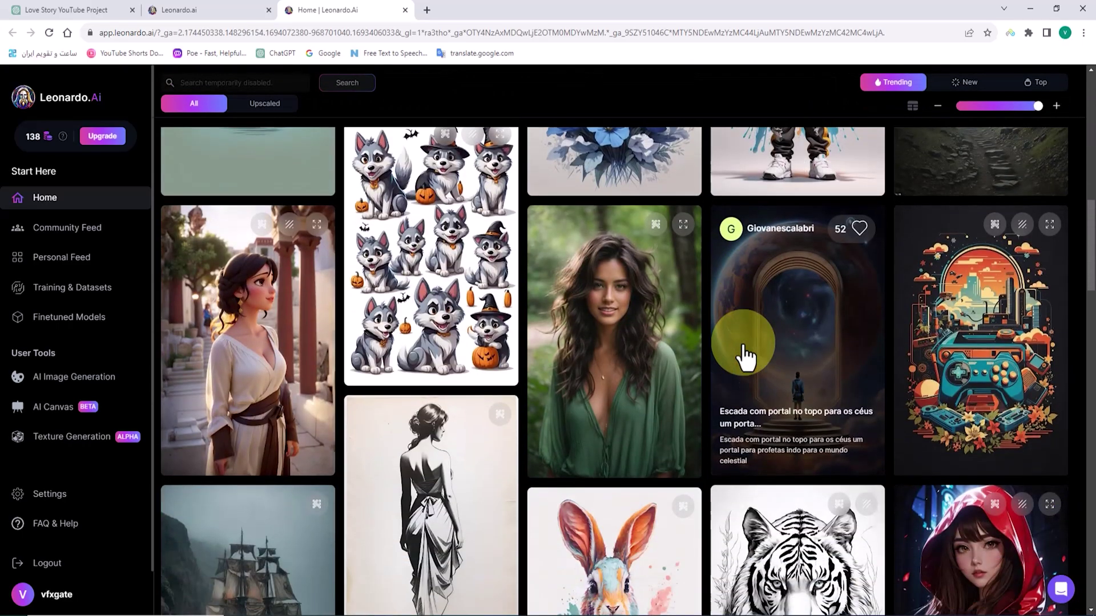
pyautogui.scroll(-5, 743, 358)
pyautogui.scroll(6, 744, 358)
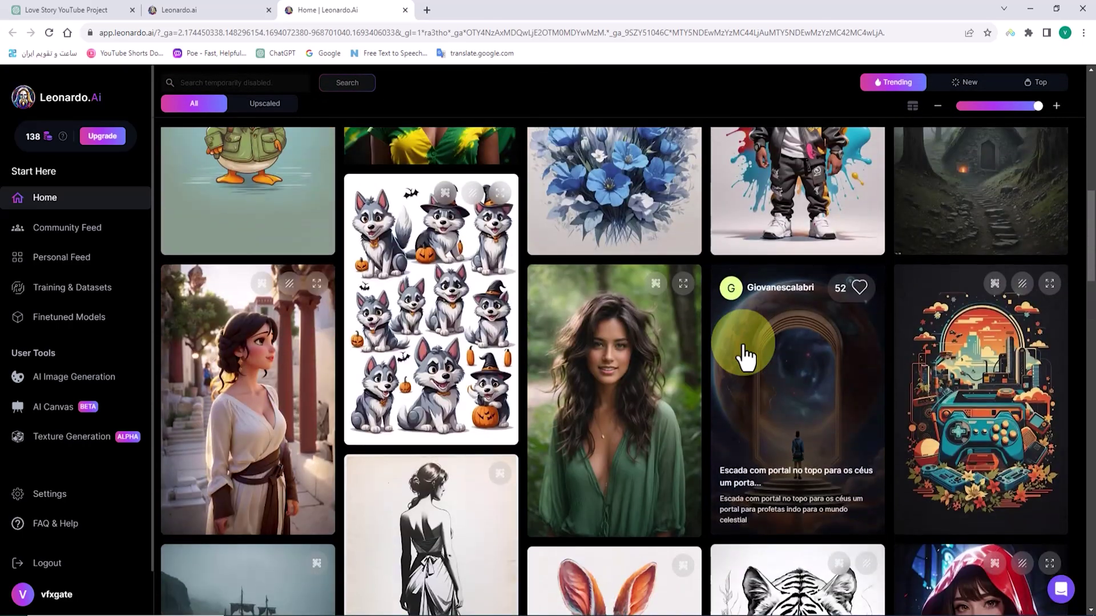
pyautogui.scroll(10, 744, 358)
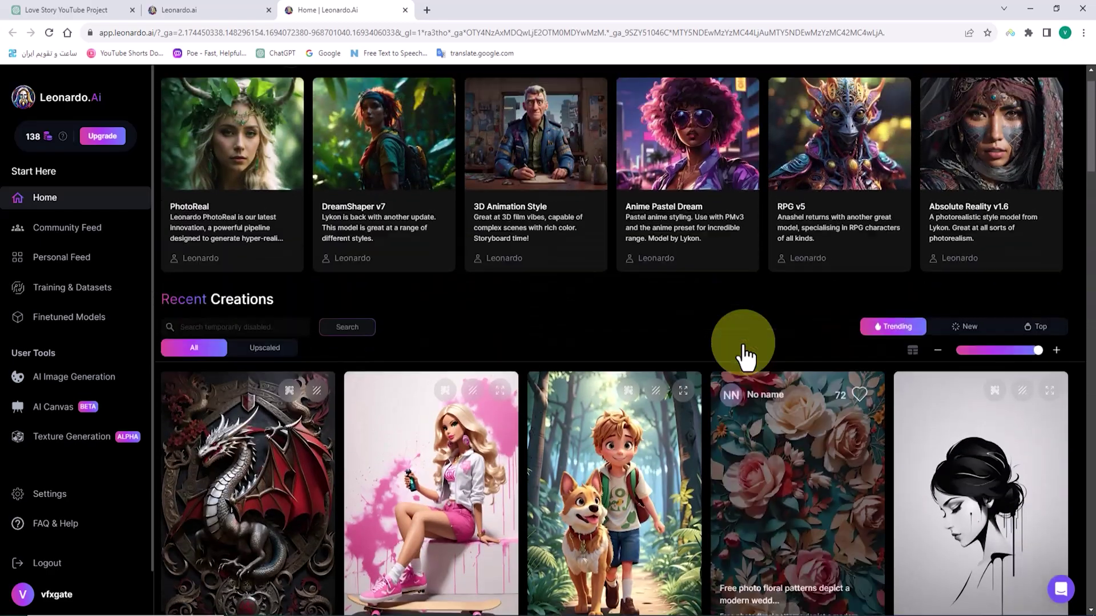
pyautogui.scroll(1, 744, 358)
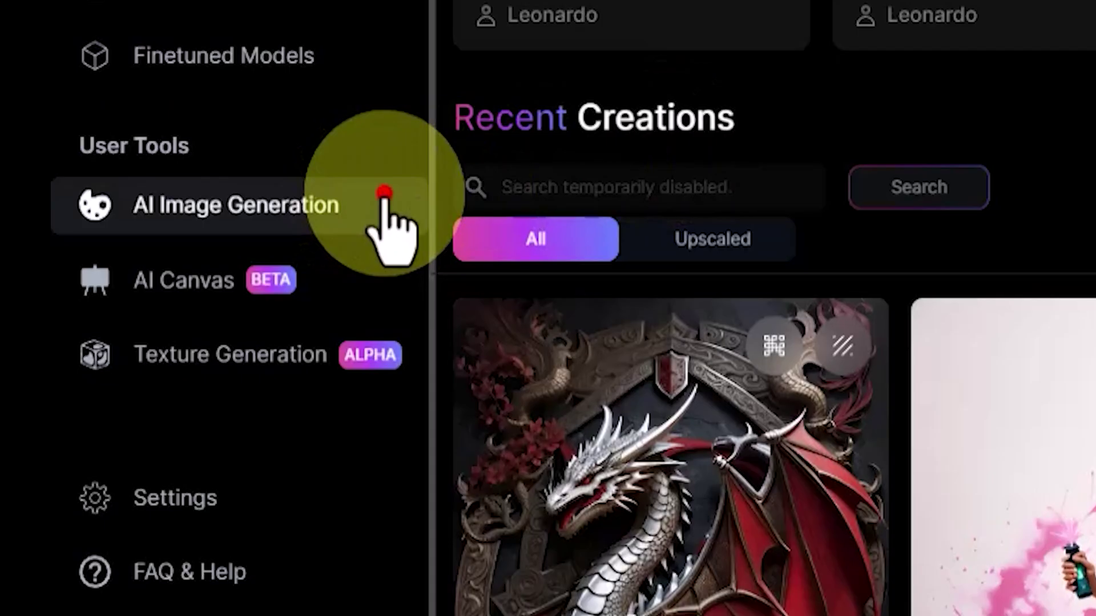
# Open AI Image Generation with 3D Animation Style as the finetuned model
pyautogui.click(383, 197)
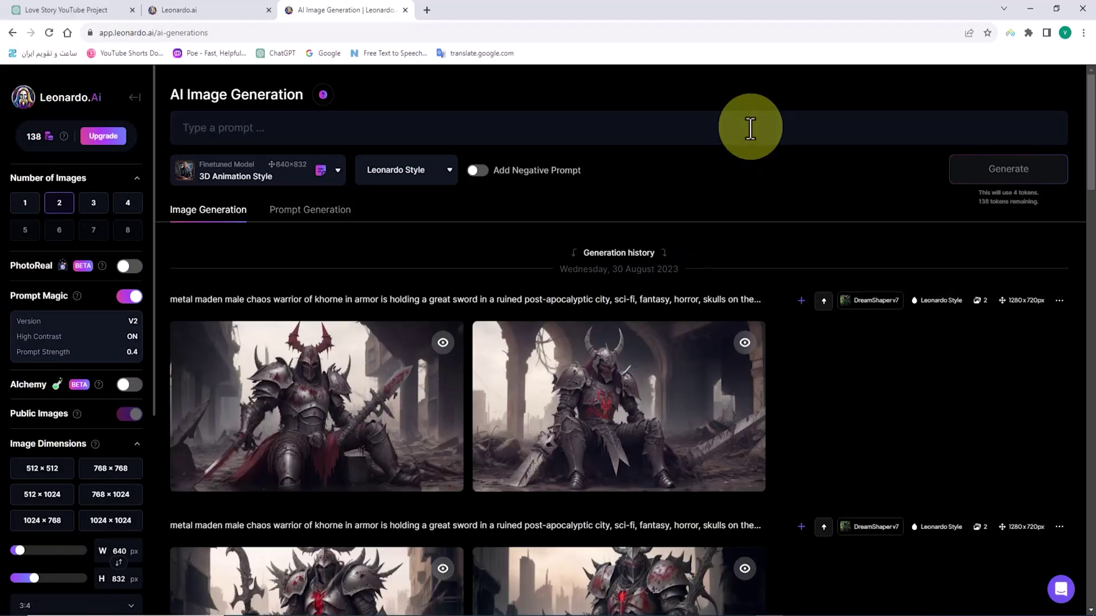
pyautogui.click(750, 128)
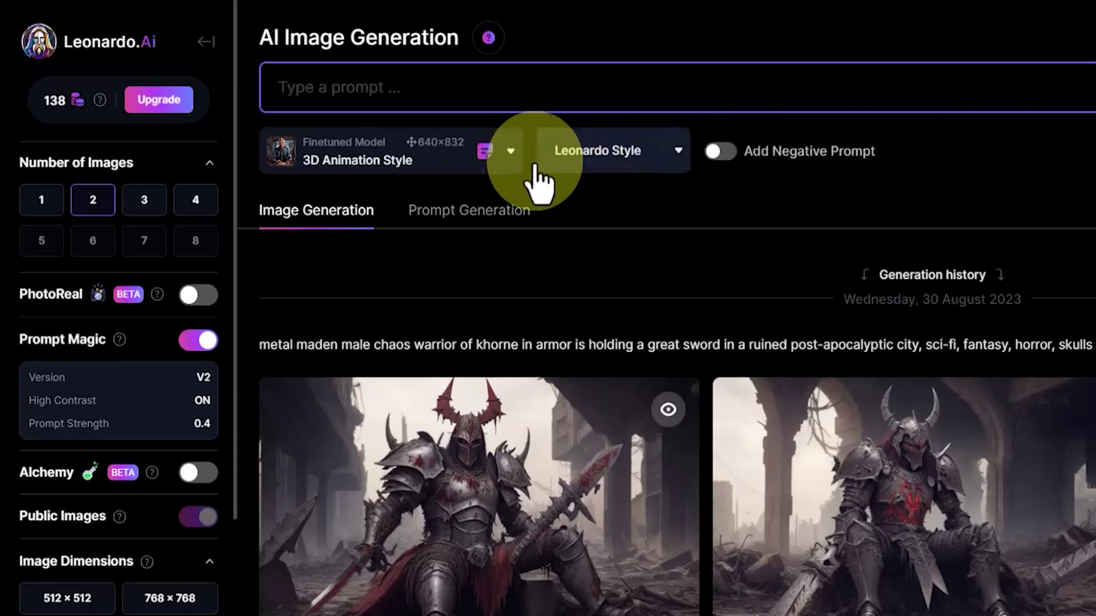
pyautogui.click(338, 170)
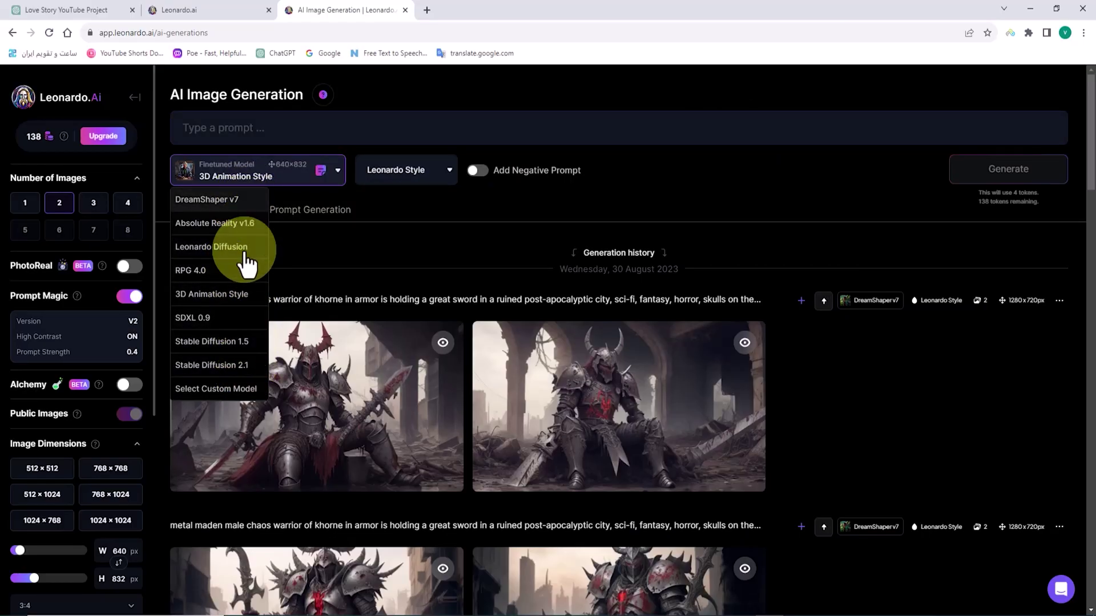
pyautogui.click(656, 177)
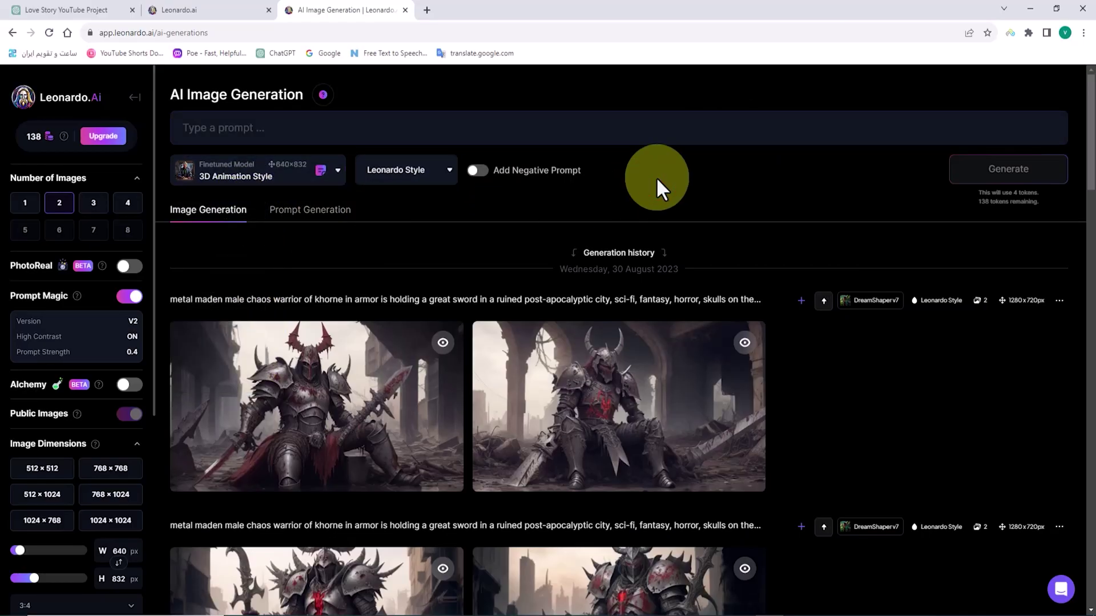
# Copy the Shot 1 location from ChatGPT into the Leonardo image prompt
pyautogui.click(83, 10)
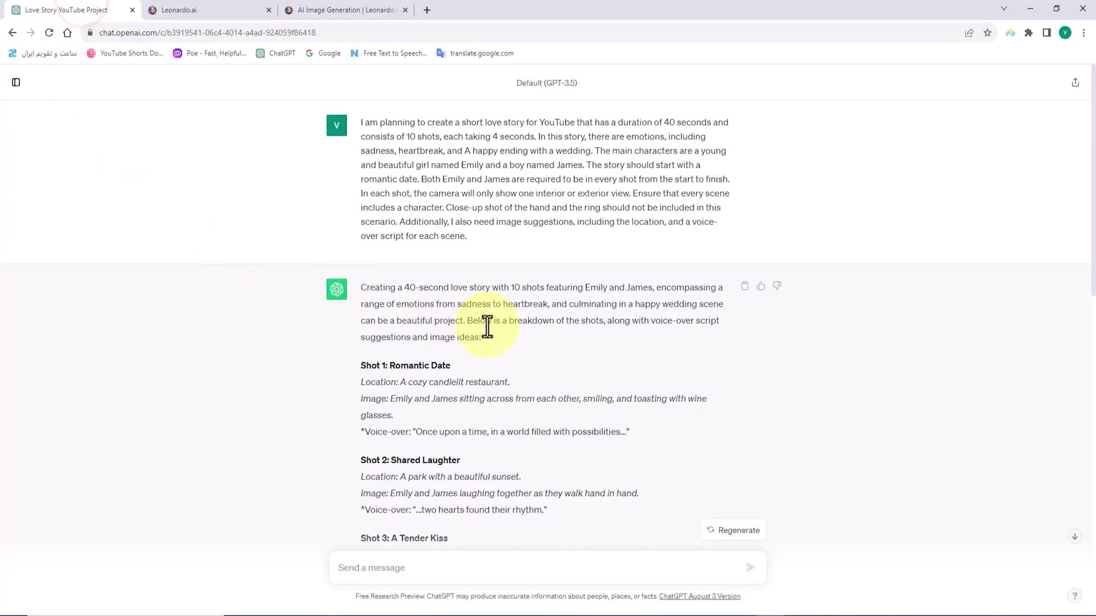
pyautogui.scroll(-2, 487, 327)
pyautogui.moveTo(379, 247); pyautogui.dragTo(510, 264)
pyautogui.rightClick(494, 265)
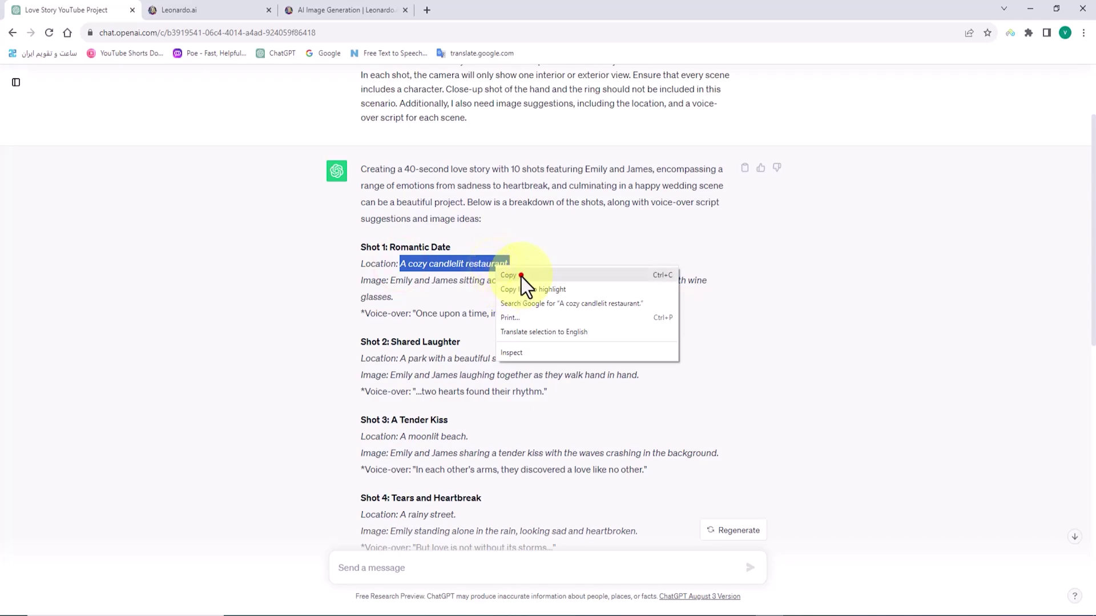
pyautogui.click(520, 275)
pyautogui.click(360, 8)
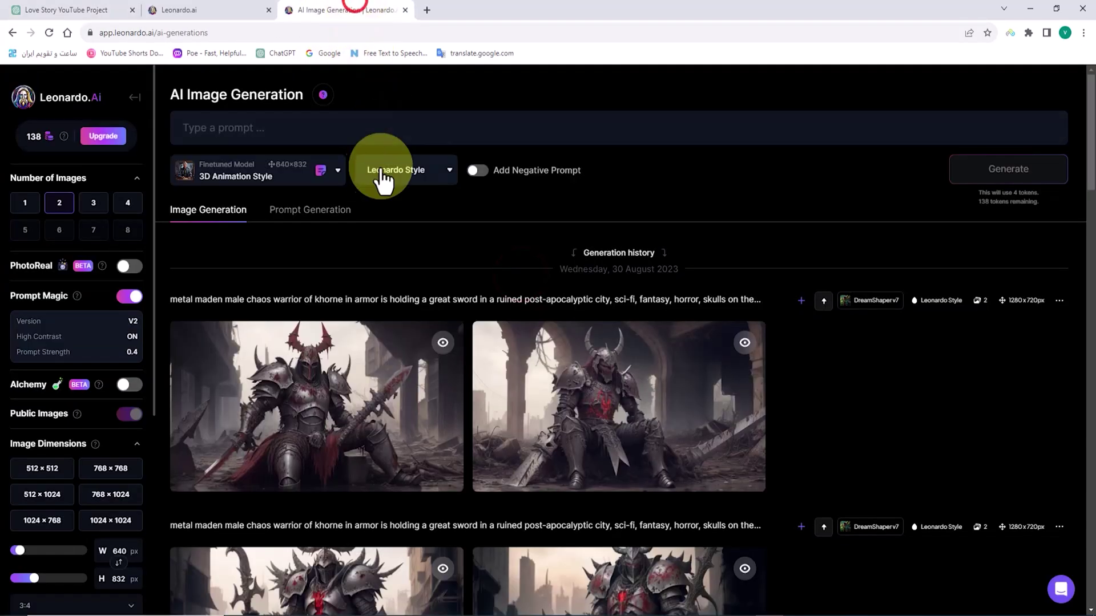
pyautogui.rightClick(333, 127)
pyautogui.click(375, 223)
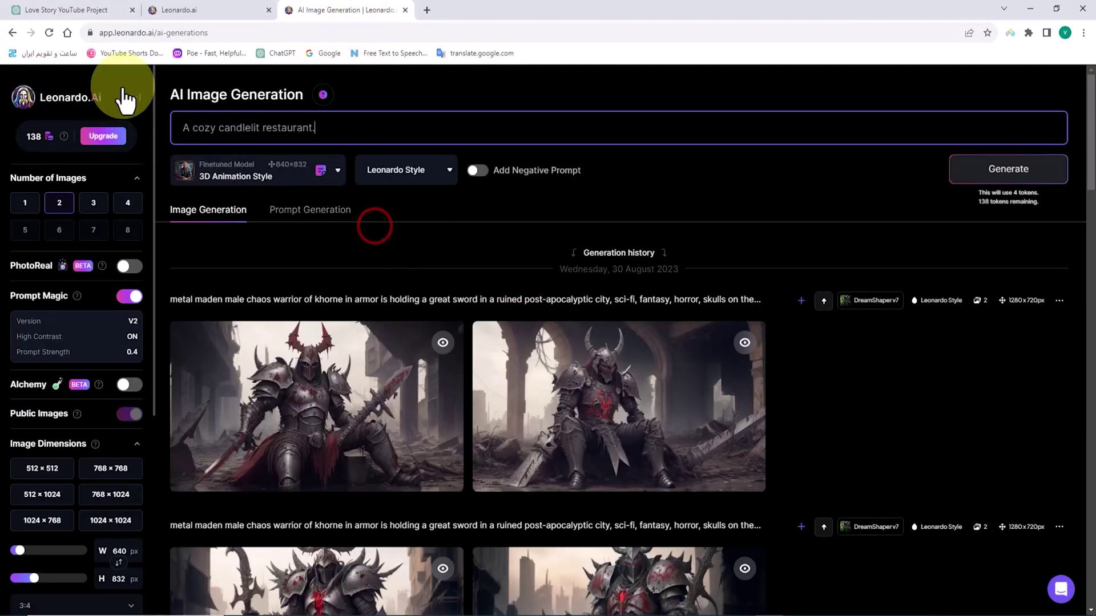
# Append the Shot 1 image description from ChatGPT to the prompt
pyautogui.click(104, 9)
pyautogui.click(364, 280)
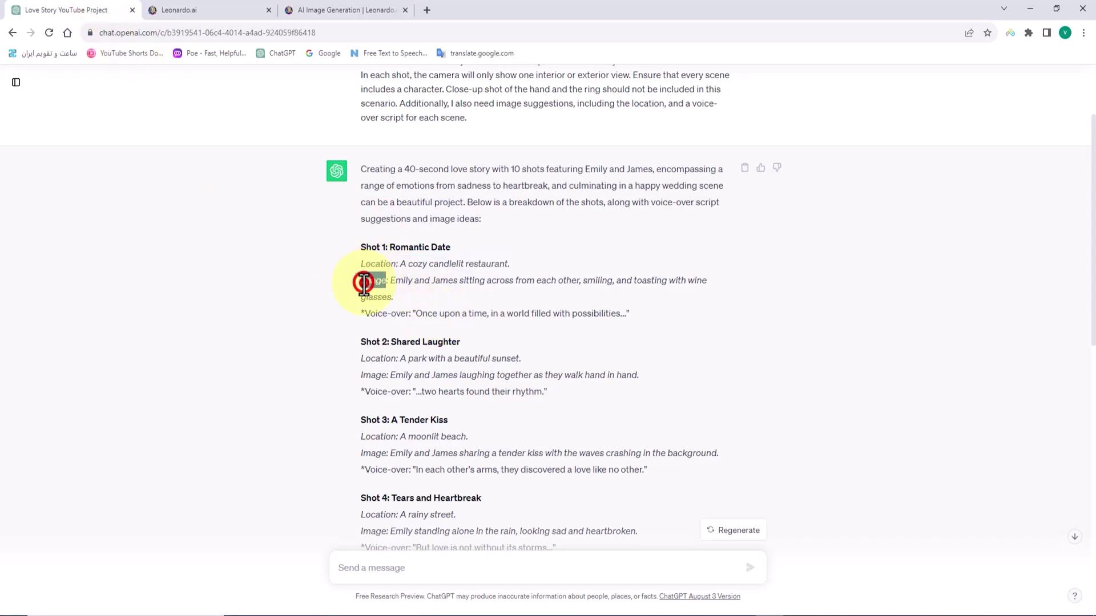
pyautogui.moveTo(391, 279); pyautogui.dragTo(417, 305)
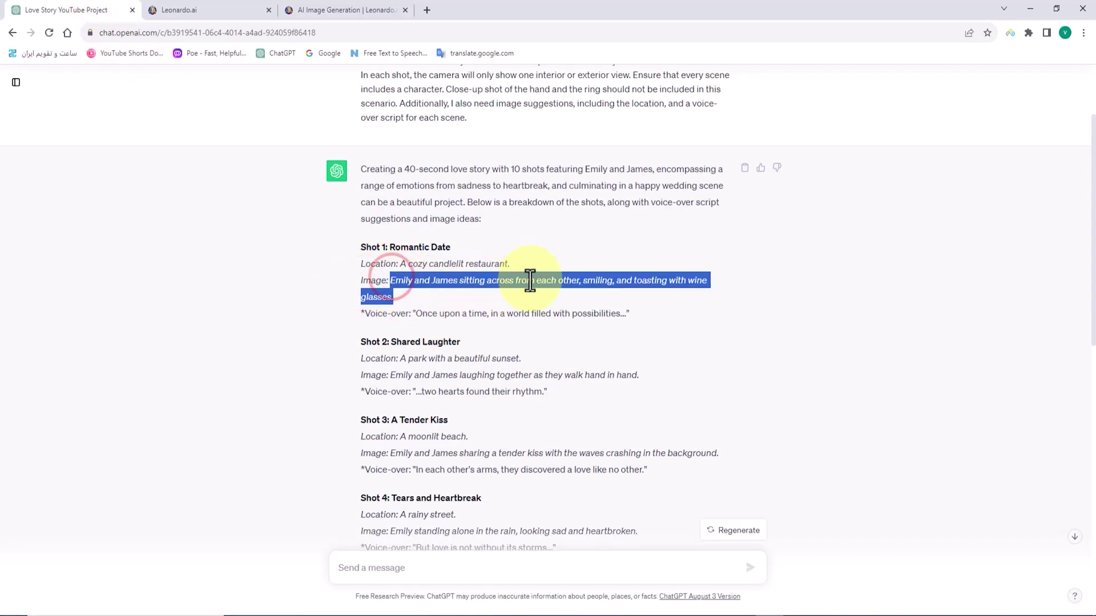
pyautogui.rightClick(531, 281)
pyautogui.click(549, 289)
pyautogui.click(370, 10)
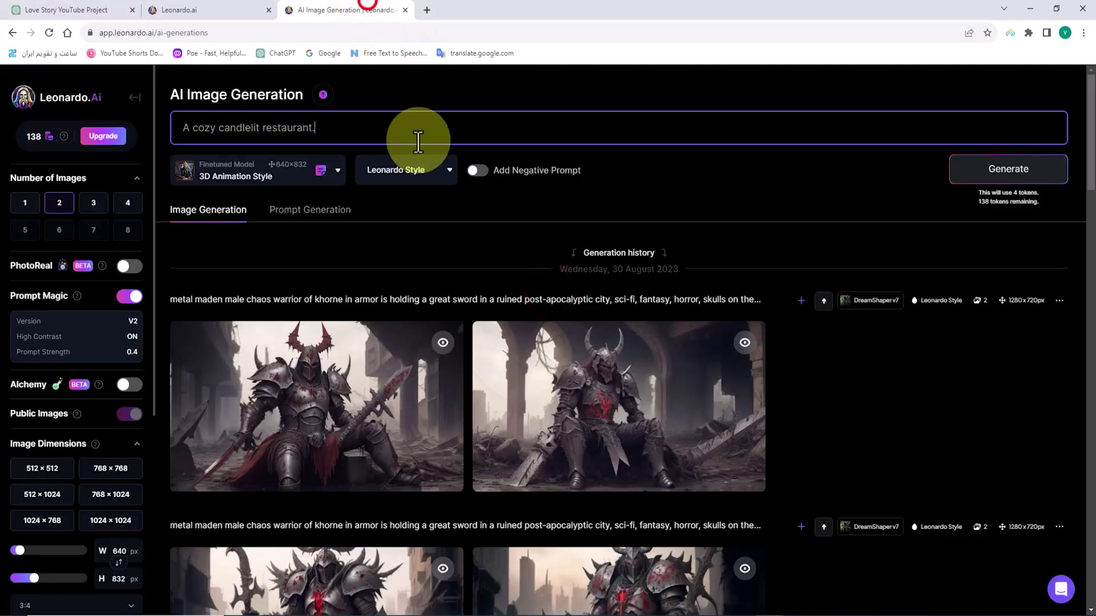
pyautogui.rightClick(396, 129)
pyautogui.click(439, 218)
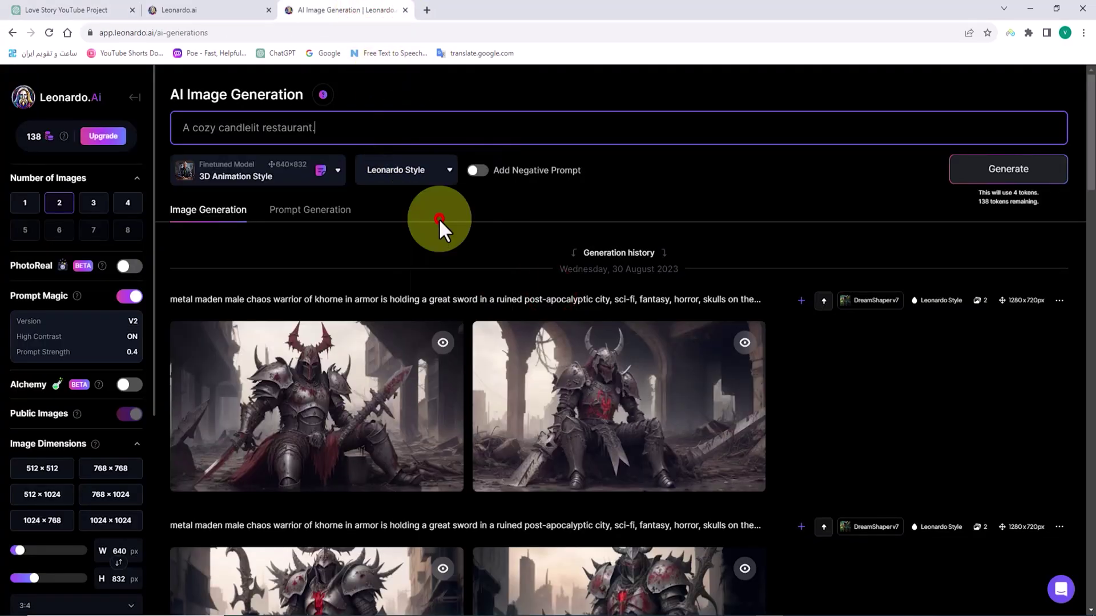
# Keep 3D Animation Style and set the aspect ratio to 16:9 (976×544)
pyautogui.click(334, 178)
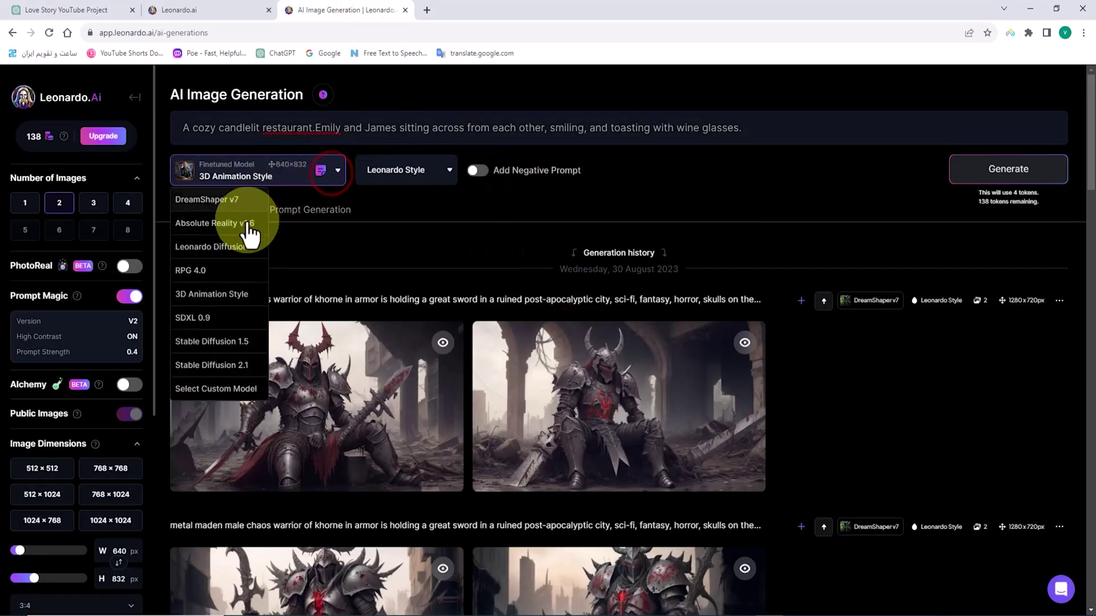
pyautogui.click(260, 293)
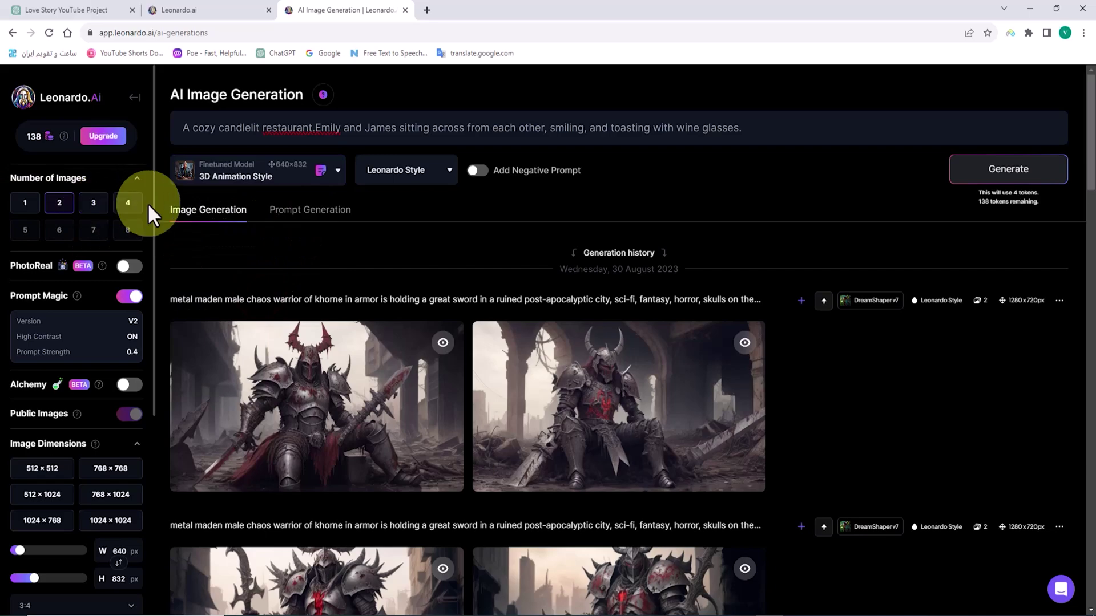
pyautogui.scroll(-5, 64, 243)
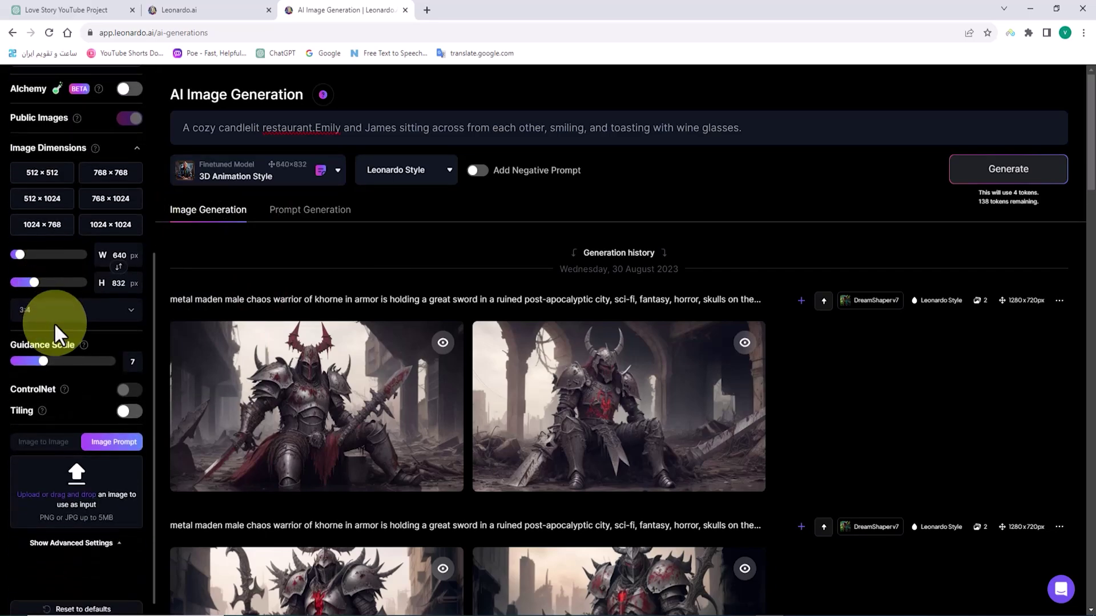
pyautogui.click(126, 310)
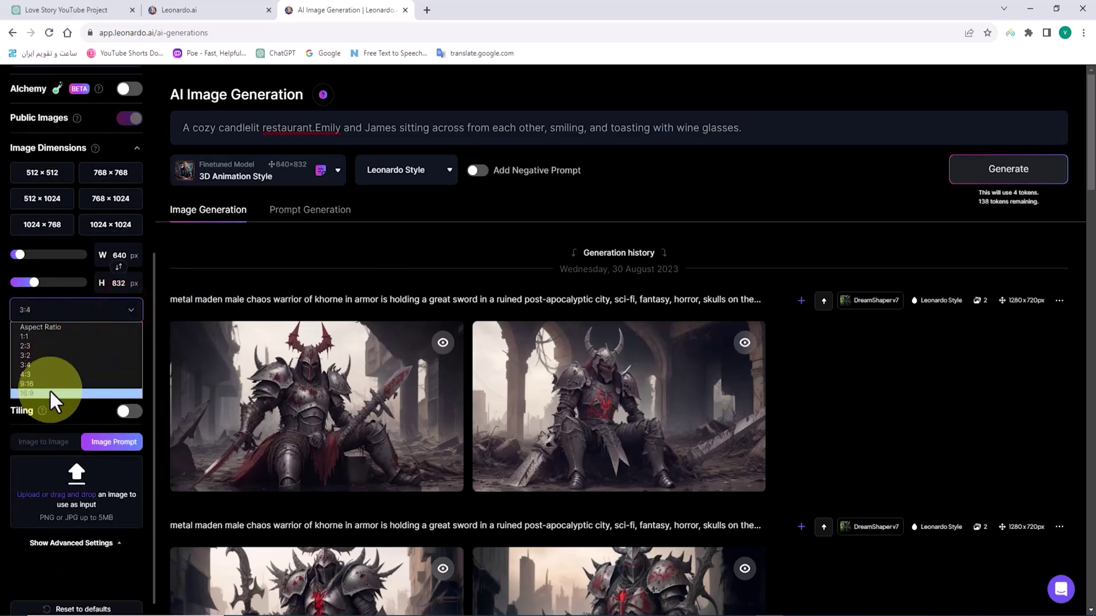
pyautogui.click(83, 389)
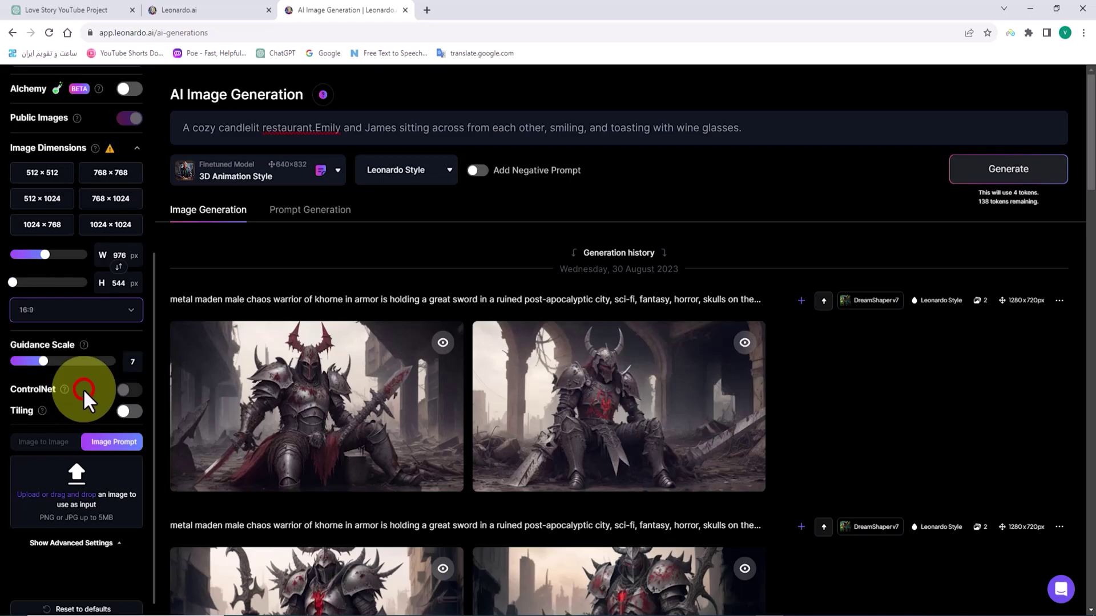
pyautogui.scroll(5, 126, 325)
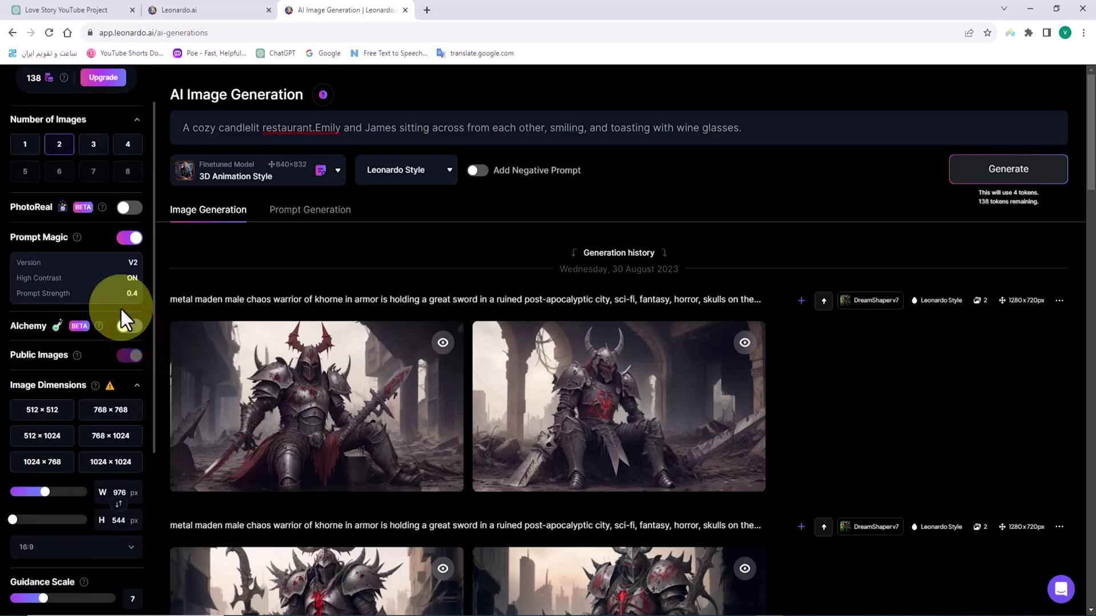
# Generate the candlelit-restaurant images and download the first as a 365 KB JPG, viewing it in Photos
pyautogui.click(969, 172)
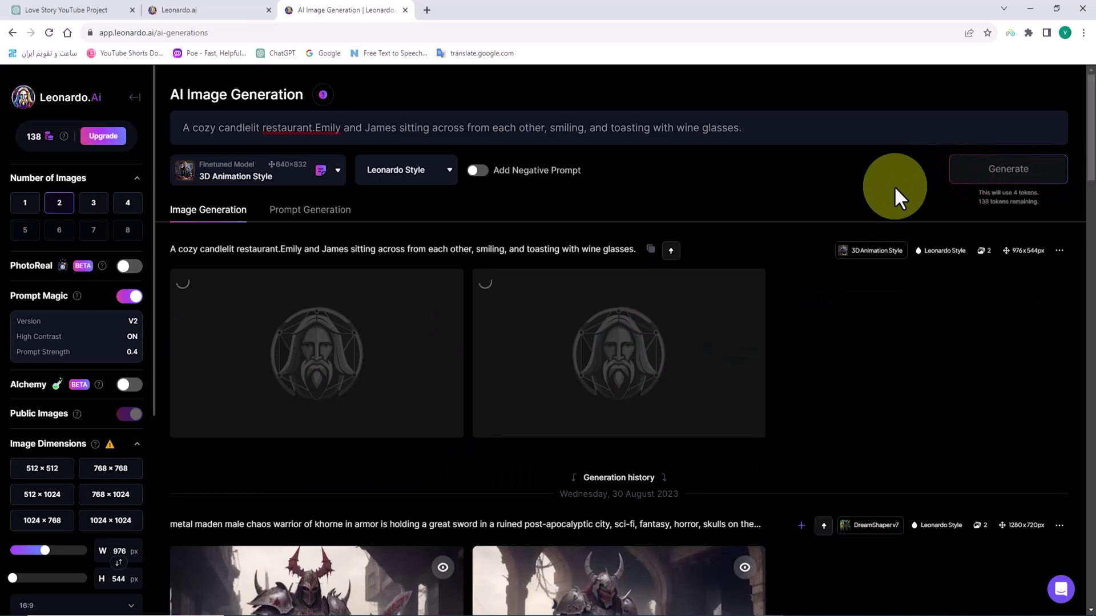
pyautogui.click(368, 376)
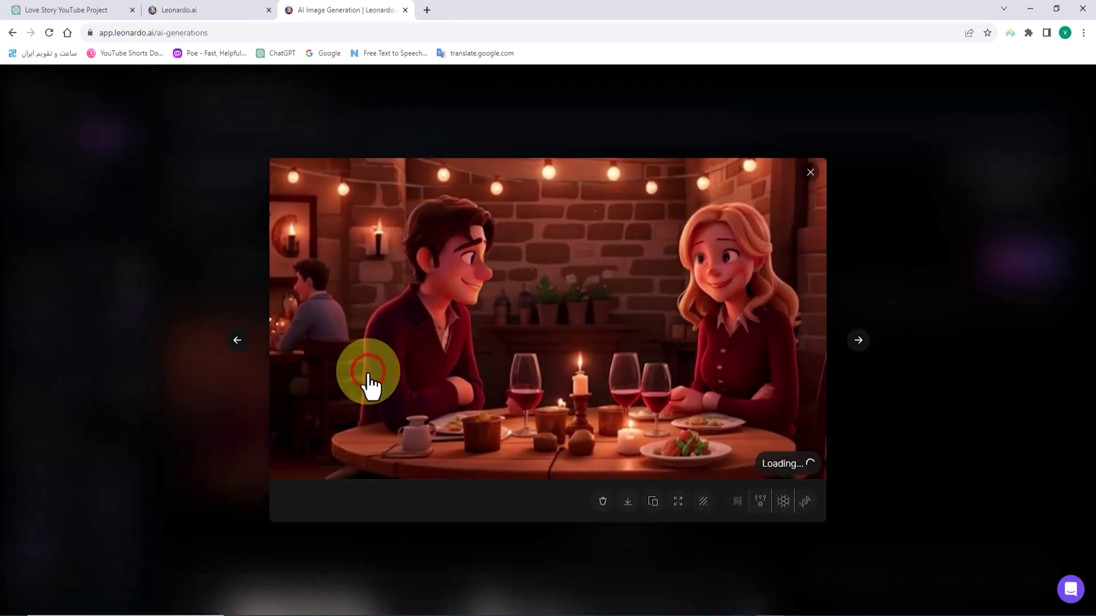
pyautogui.click(627, 502)
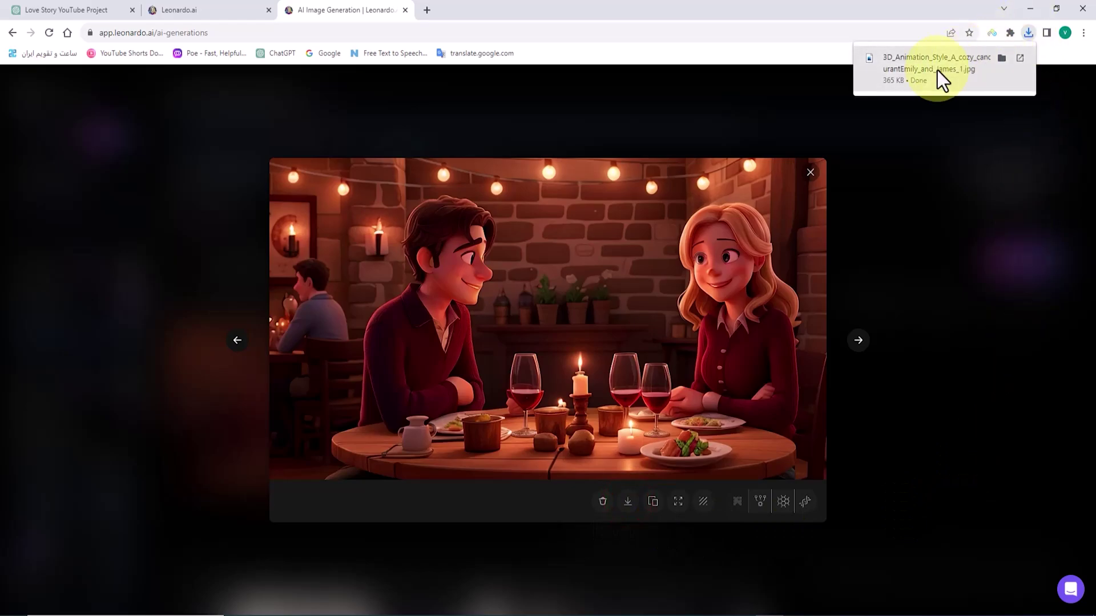
pyautogui.click(937, 70)
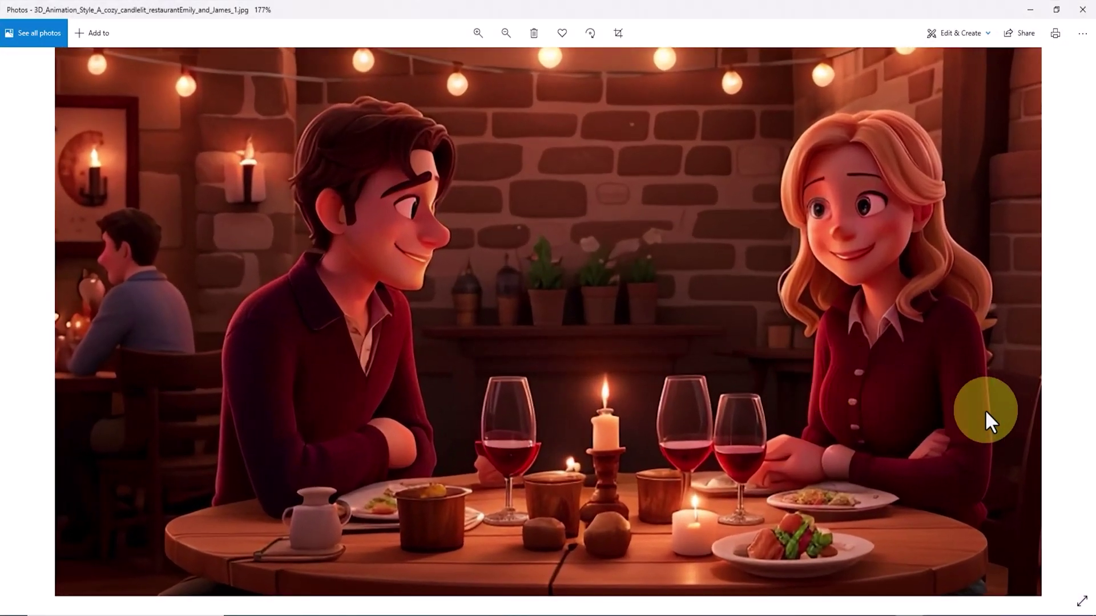
pyautogui.scroll(-5, 985, 410)
pyautogui.click(1083, 10)
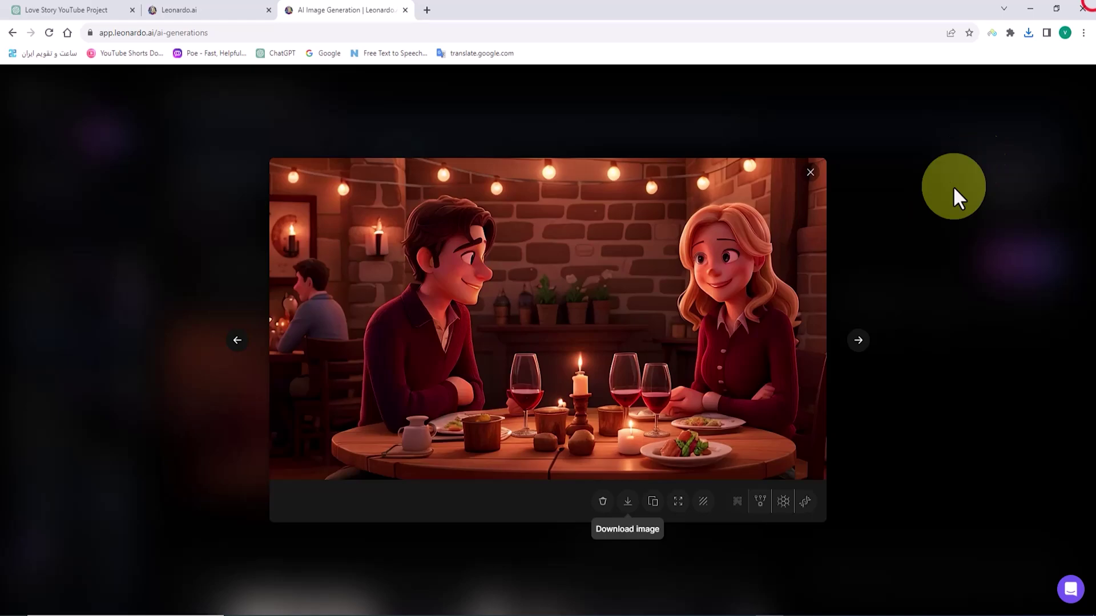
pyautogui.click(834, 183)
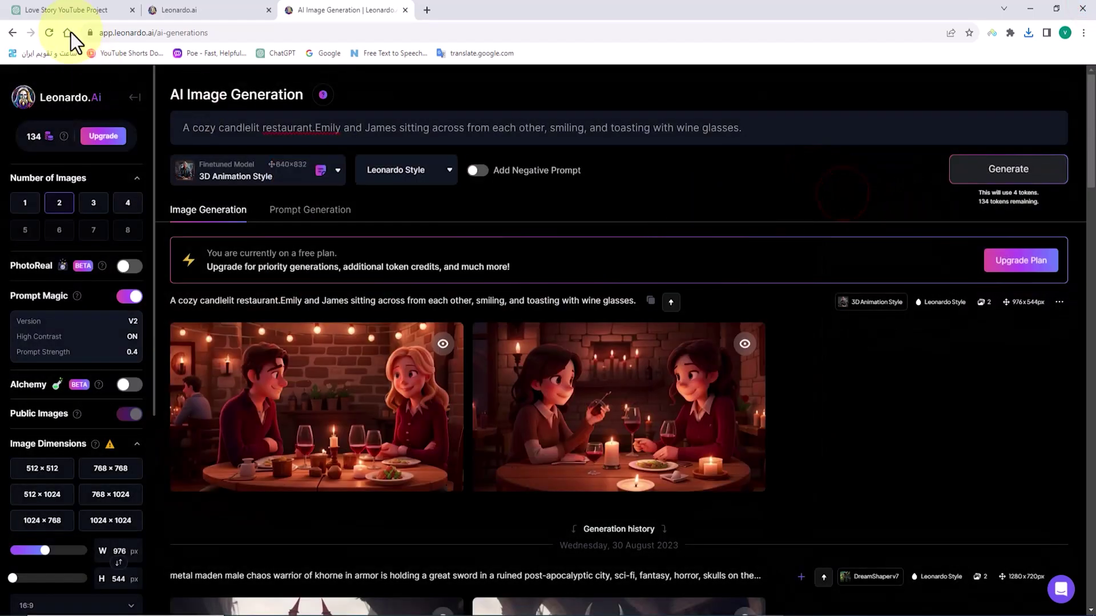
# Replace the Leonardo prompt with Shot 2's location, a park at sunset, copied from ChatGPT
pyautogui.click(68, 8)
pyautogui.scroll(-1, 428, 306)
pyautogui.click(401, 299)
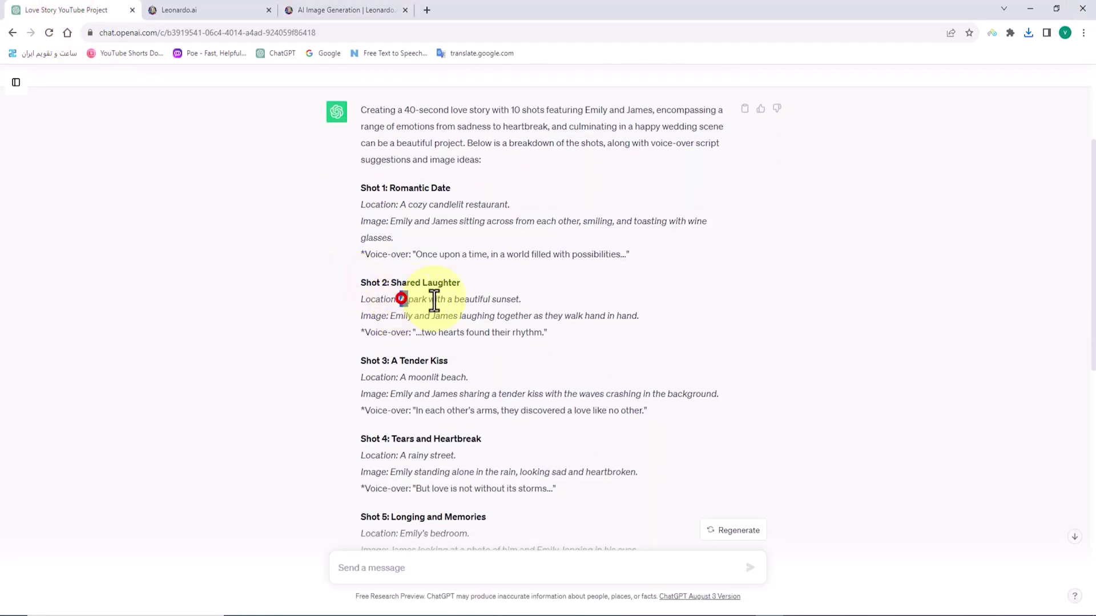
pyautogui.moveTo(434, 301); pyautogui.dragTo(564, 310)
pyautogui.rightClick(526, 312)
pyautogui.click(539, 315)
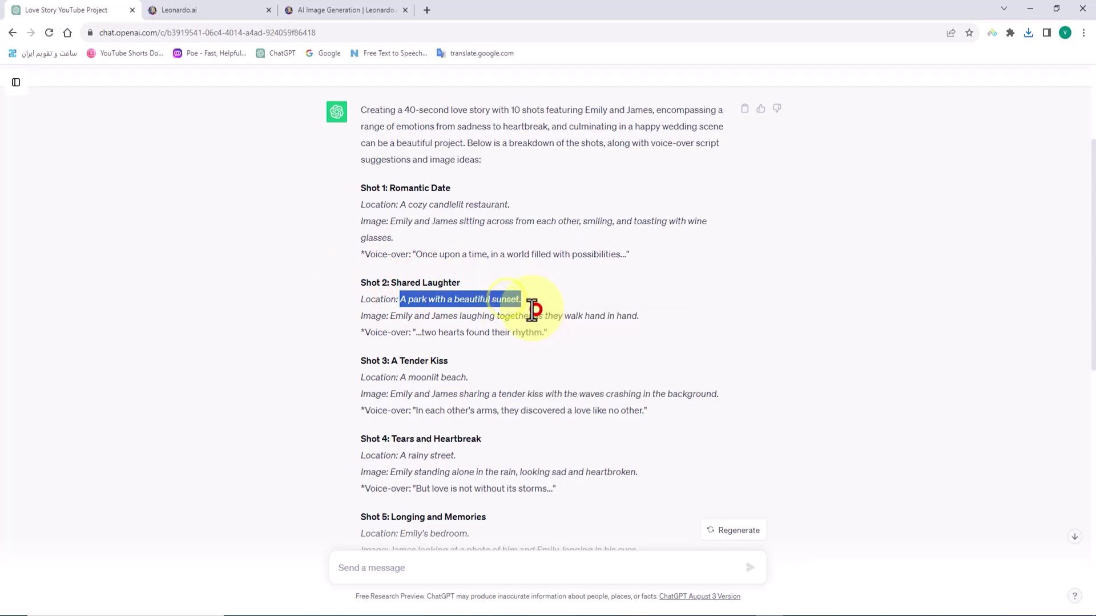
pyautogui.click(330, 8)
pyautogui.tripleClick(531, 129)
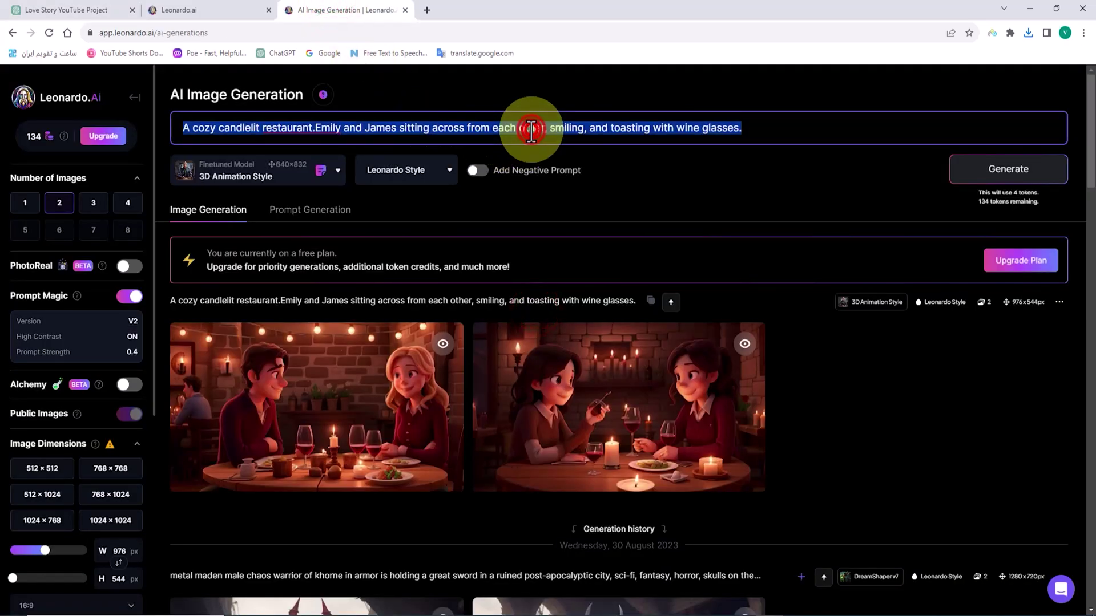
pyautogui.press('BackSpace')
pyautogui.rightClick(531, 129)
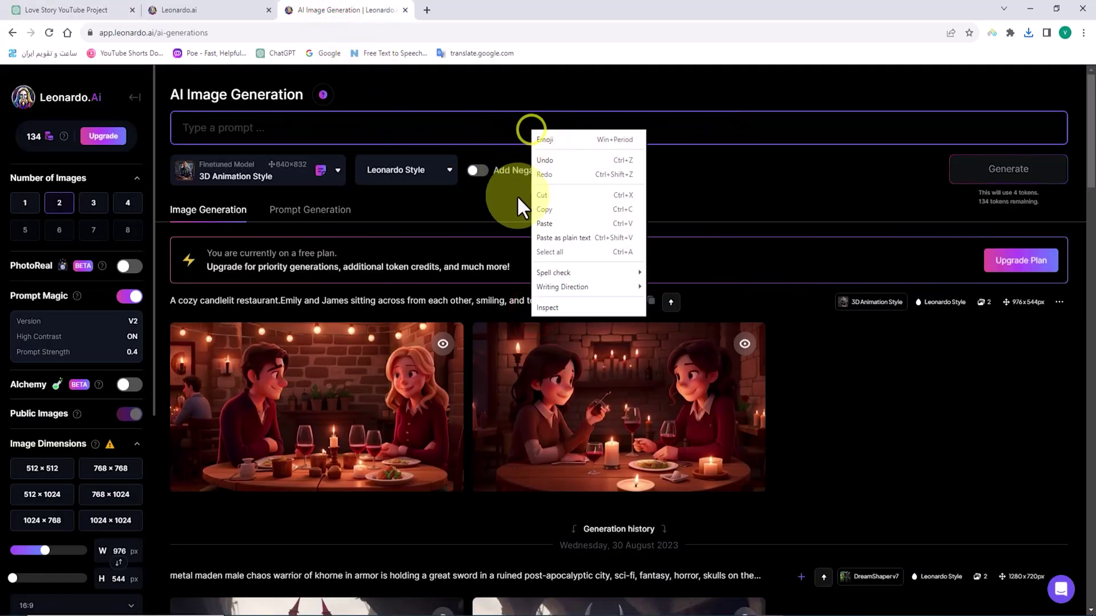
pyautogui.click(562, 221)
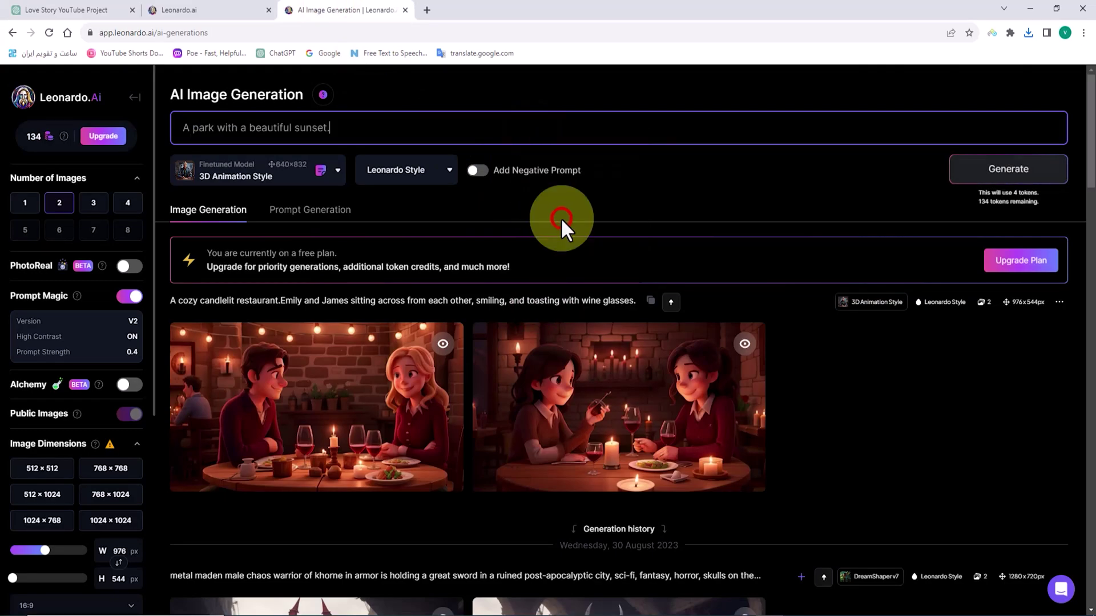
# Append Shot 2's image line: Emily and James laughing, walking hand in hand
pyautogui.click(85, 9)
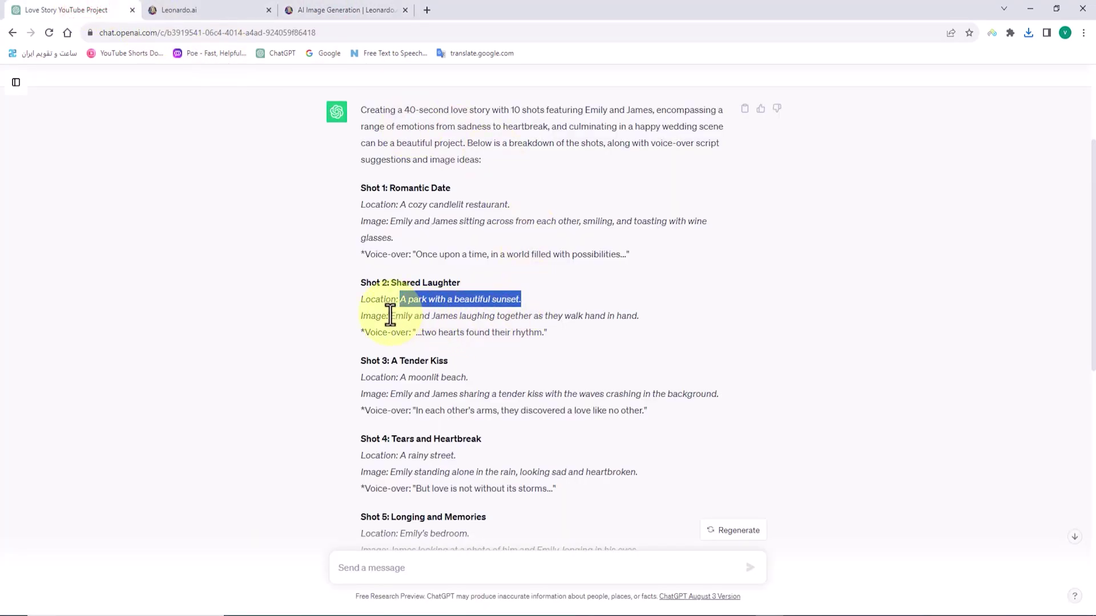
pyautogui.moveTo(391, 315); pyautogui.dragTo(625, 316)
pyautogui.rightClick(622, 315)
pyautogui.click(651, 328)
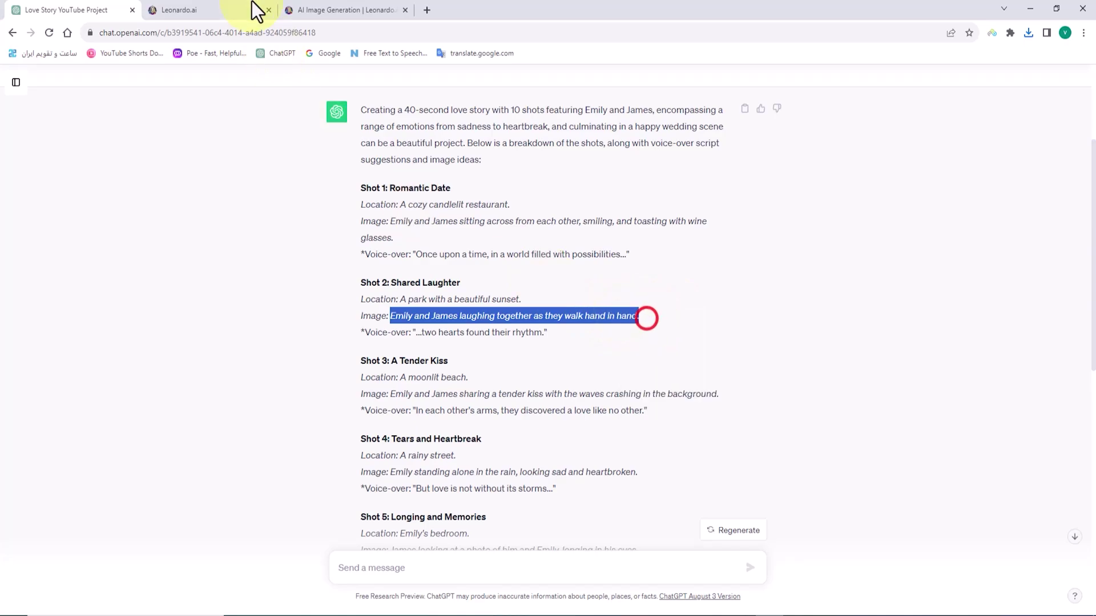
pyautogui.click(359, 10)
pyautogui.rightClick(447, 129)
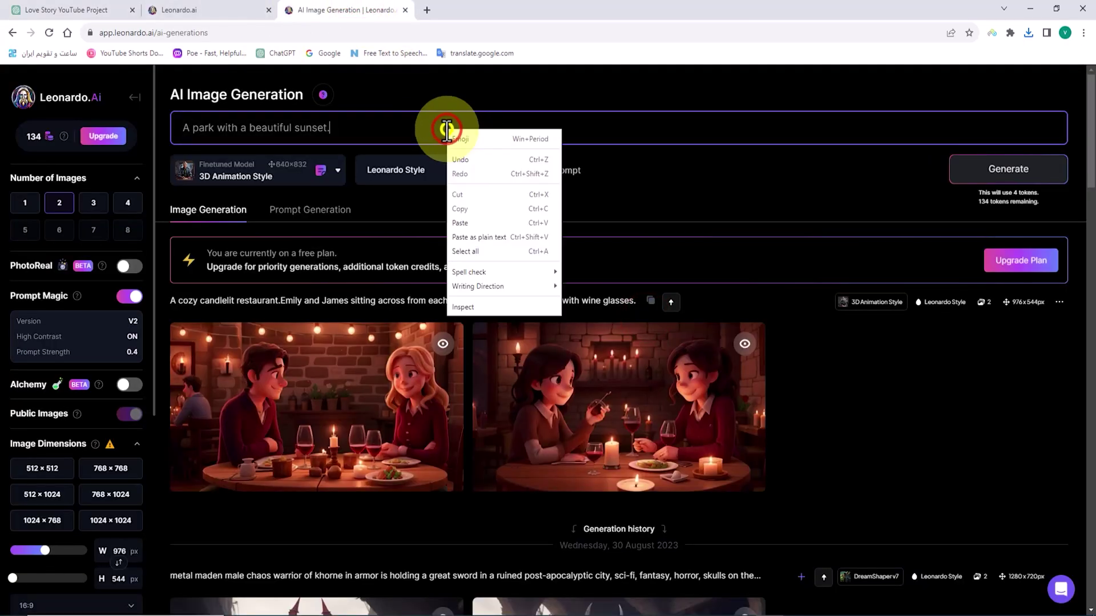
pyautogui.click(491, 227)
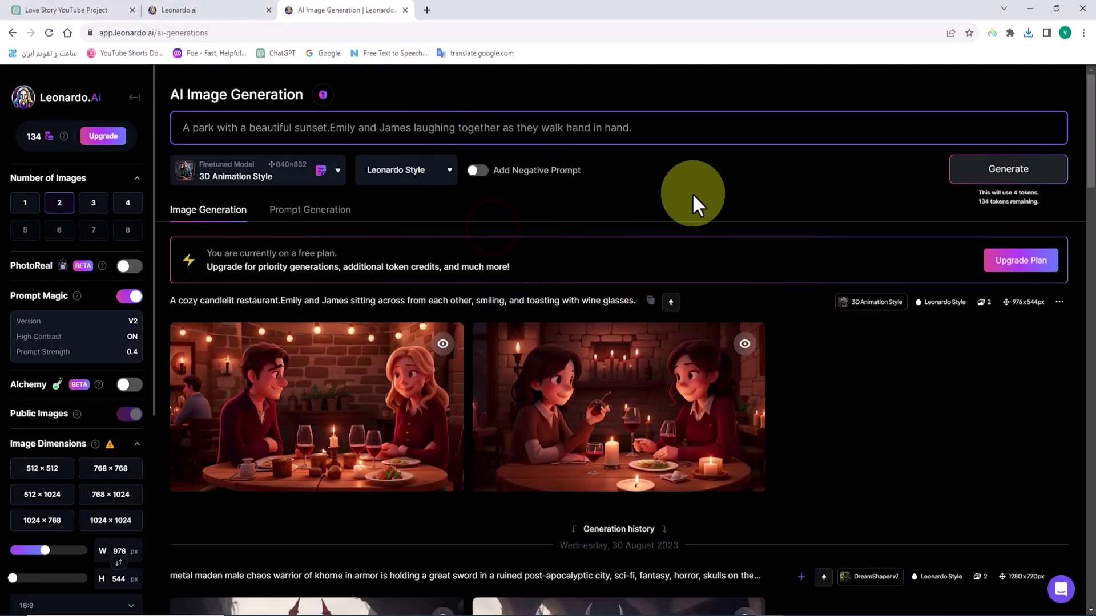
# Generate the park-at-sunset images and download the first as a 320 KB JPG, opening it in Photos
pyautogui.click(973, 180)
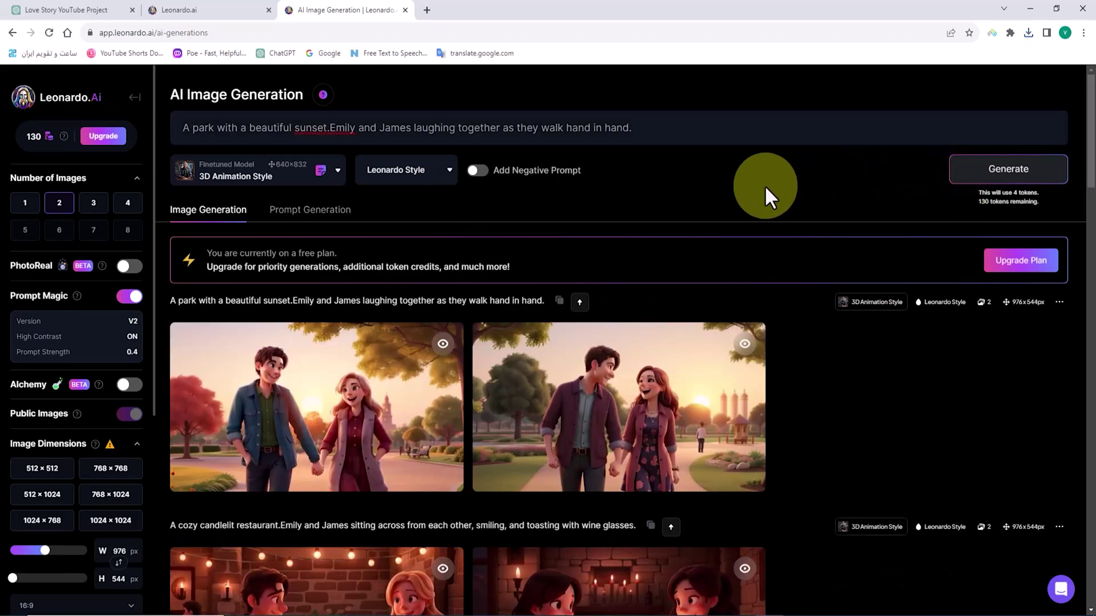
pyautogui.click(420, 420)
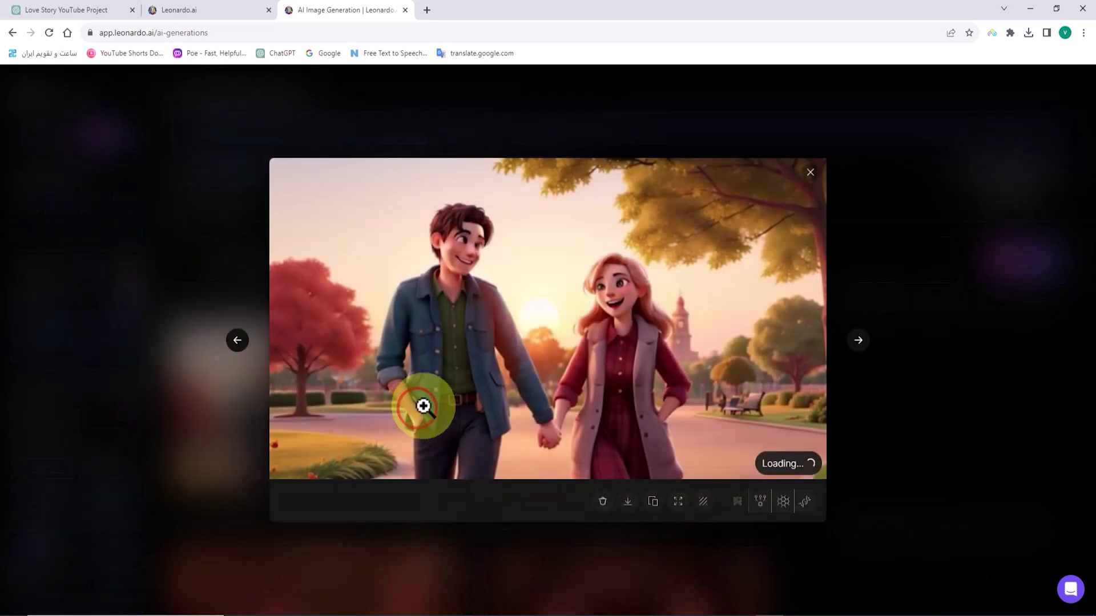
pyautogui.click(627, 503)
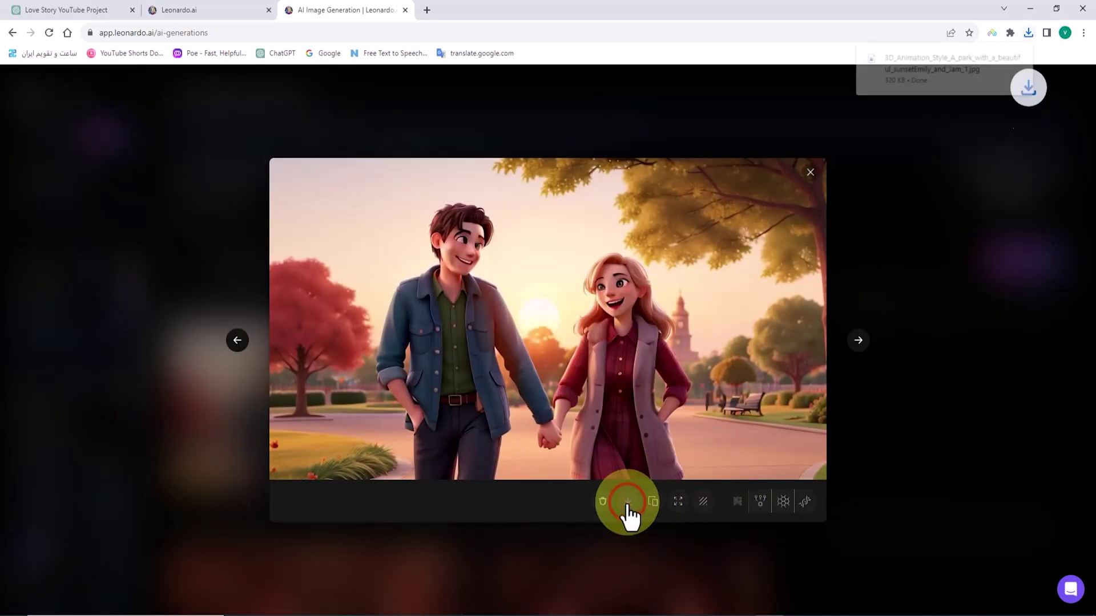
pyautogui.click(1001, 77)
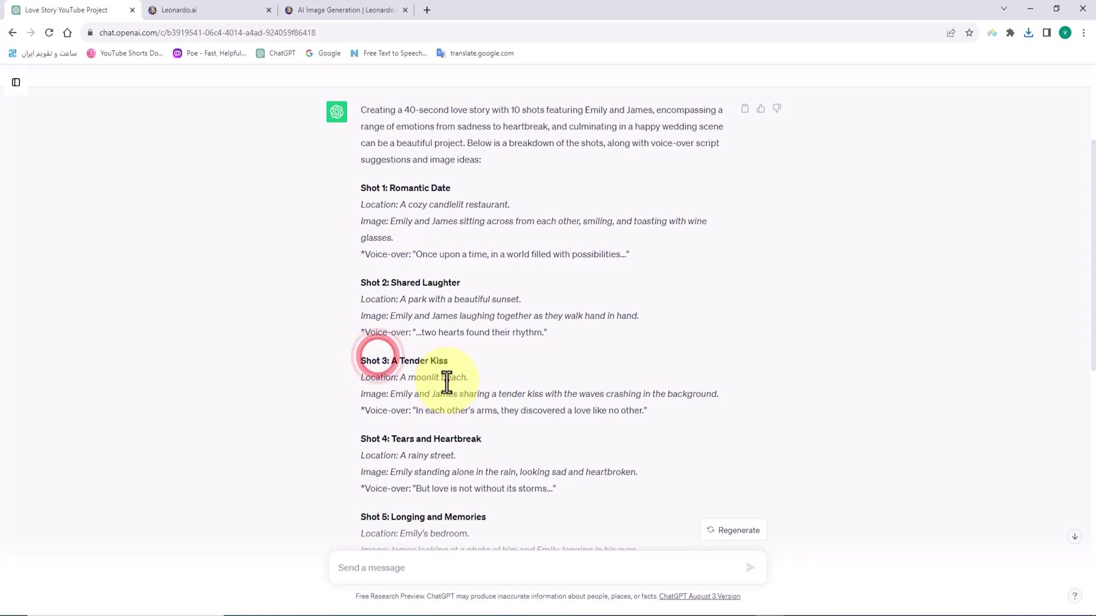
# Replace the prompt with Shot 3's moonlit-beach location and image description from ChatGPT
pyautogui.moveTo(400, 377); pyautogui.dragTo(467, 377)
pyautogui.rightClick(455, 378)
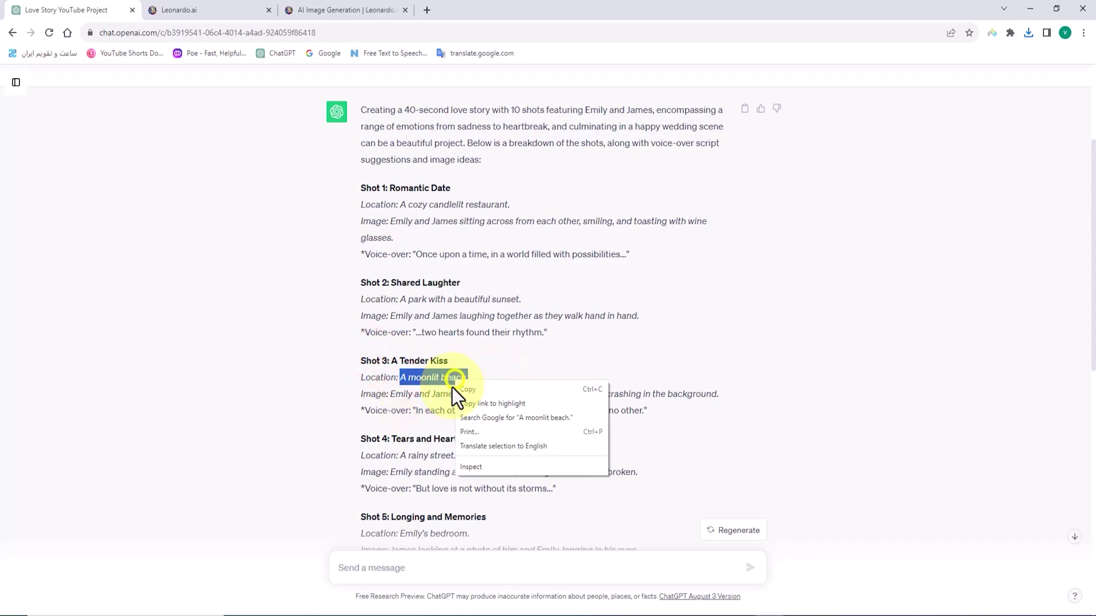
pyautogui.click(468, 389)
pyautogui.click(348, 10)
pyautogui.tripleClick(433, 127)
pyautogui.hotkey('ctrl', 'v')
pyautogui.click(93, 8)
pyautogui.moveTo(391, 394); pyautogui.dragTo(734, 404)
pyautogui.click(349, 10)
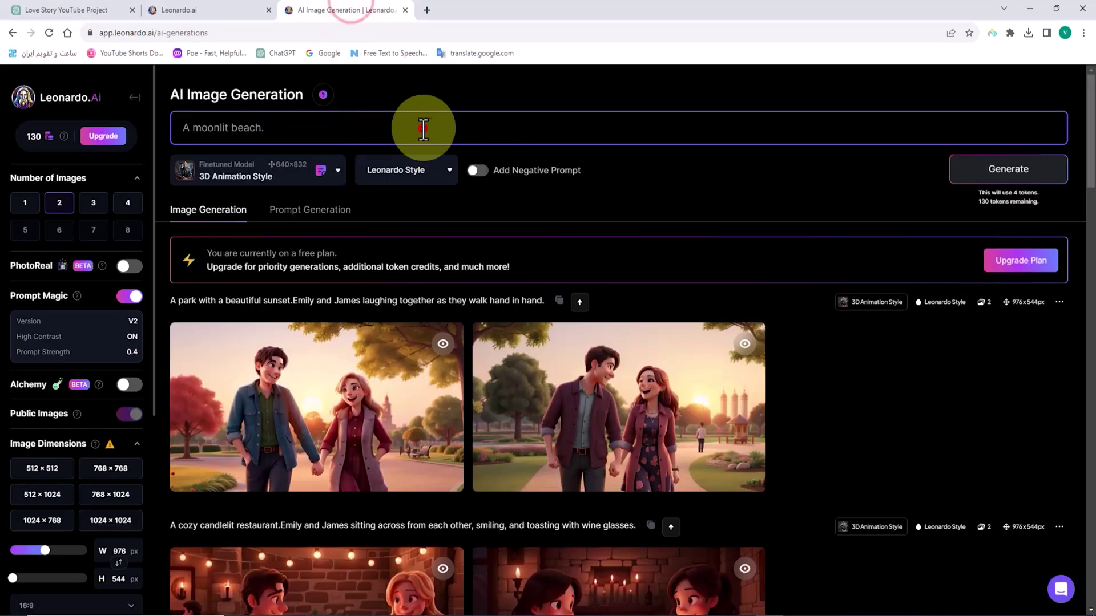
pyautogui.click(423, 128)
pyautogui.hotkey('ctrl', 'v')
# Generate the moonlit-beach kiss images and download the first as a JPG, opening it in Photos
pyautogui.click(952, 170)
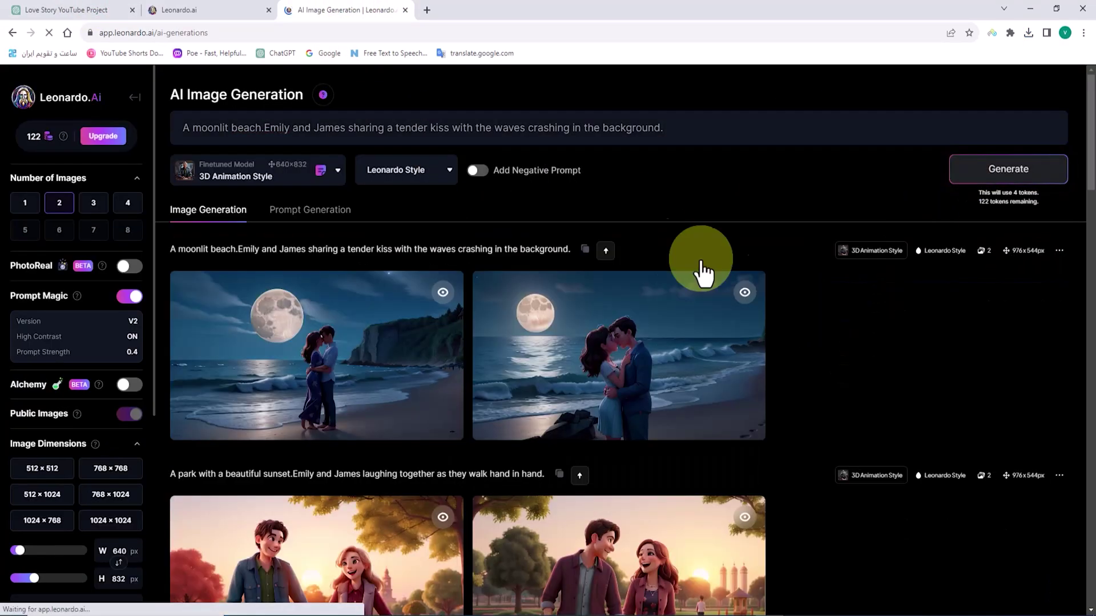
pyautogui.click(735, 311)
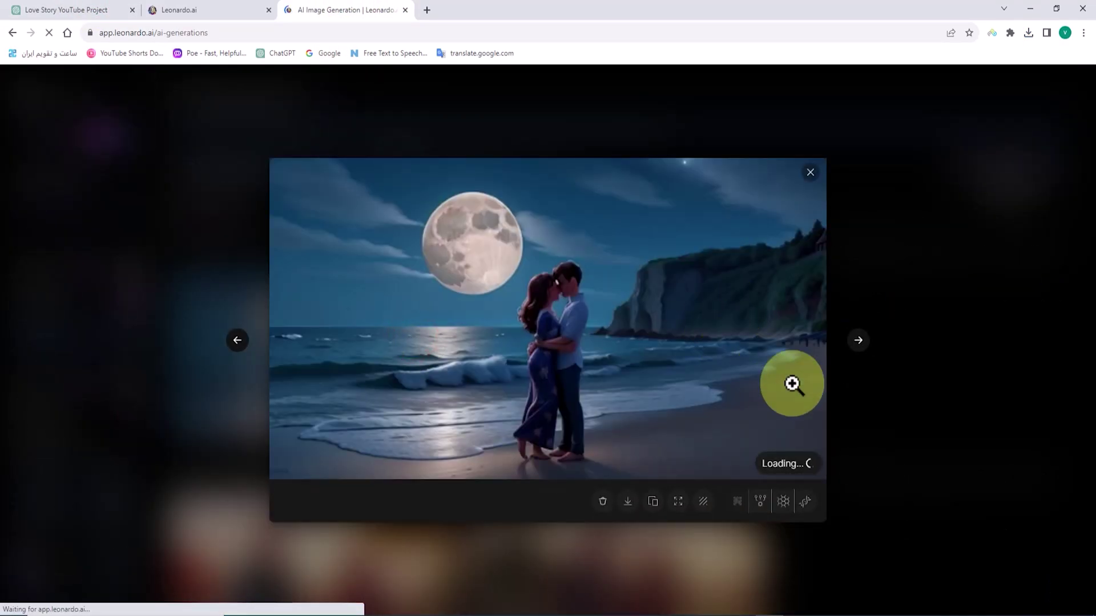
pyautogui.click(859, 340)
pyautogui.click(237, 340)
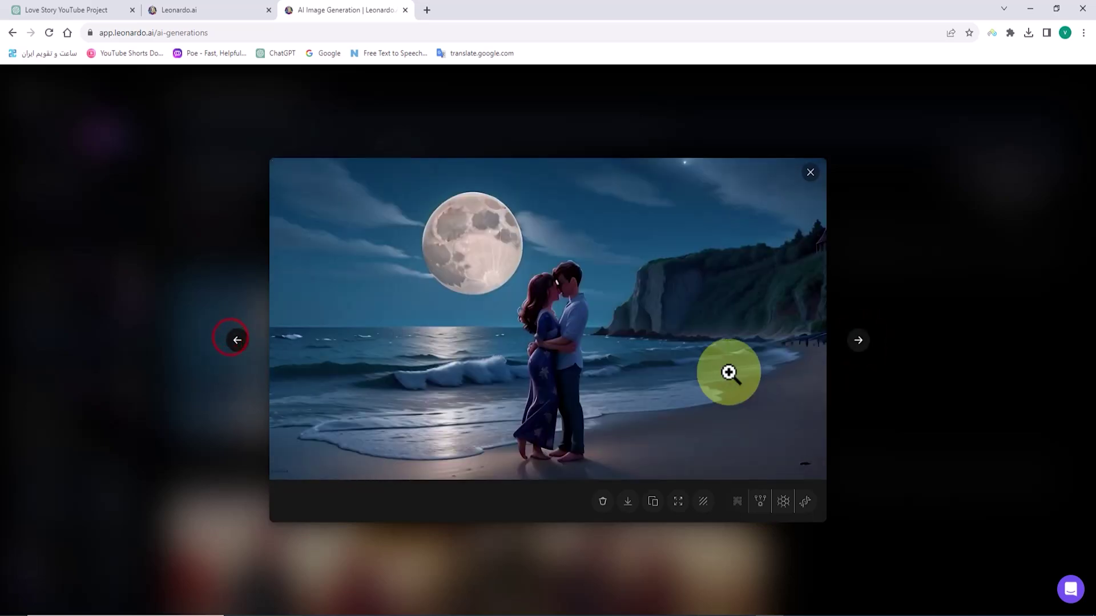
pyautogui.click(626, 517)
pyautogui.click(1013, 76)
pyautogui.scroll(4, 770, 351)
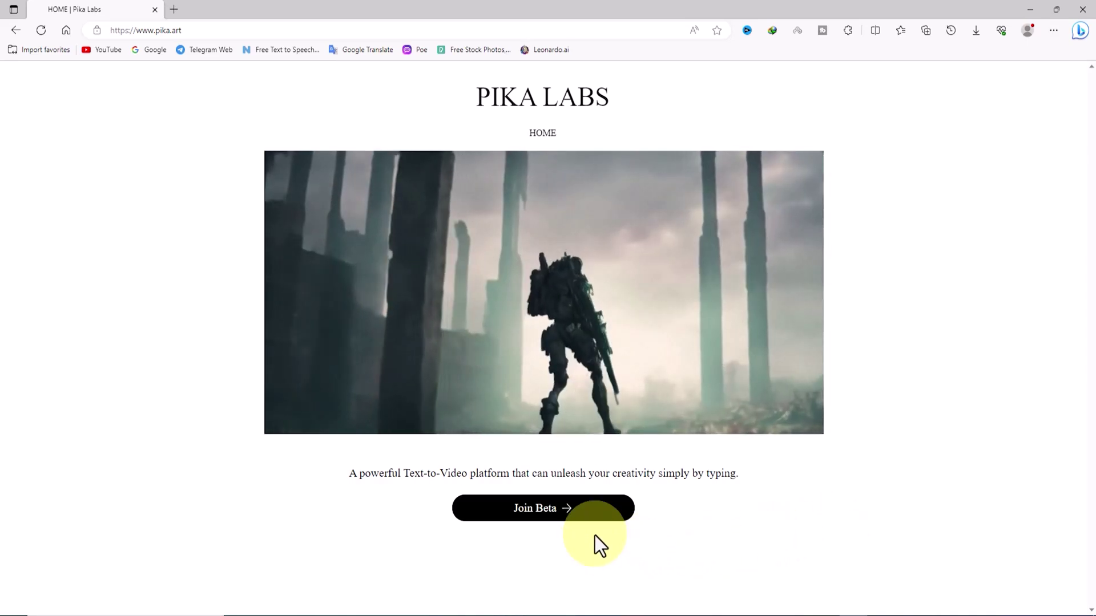
# Join the Pika Labs beta to reach the Discord server invite
pyautogui.click(594, 507)
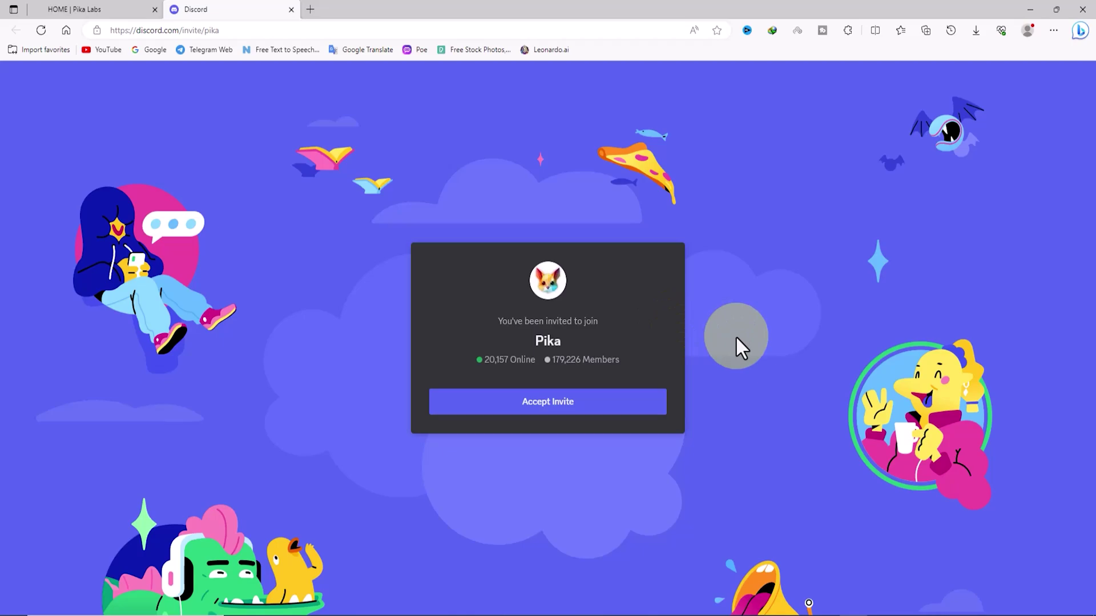
# Accept the Pika invite and draft /create in #generate-8: 'a romantic conversation in a cozy cafe, highly detailed, 8K -fps 24'
pyautogui.click(608, 402)
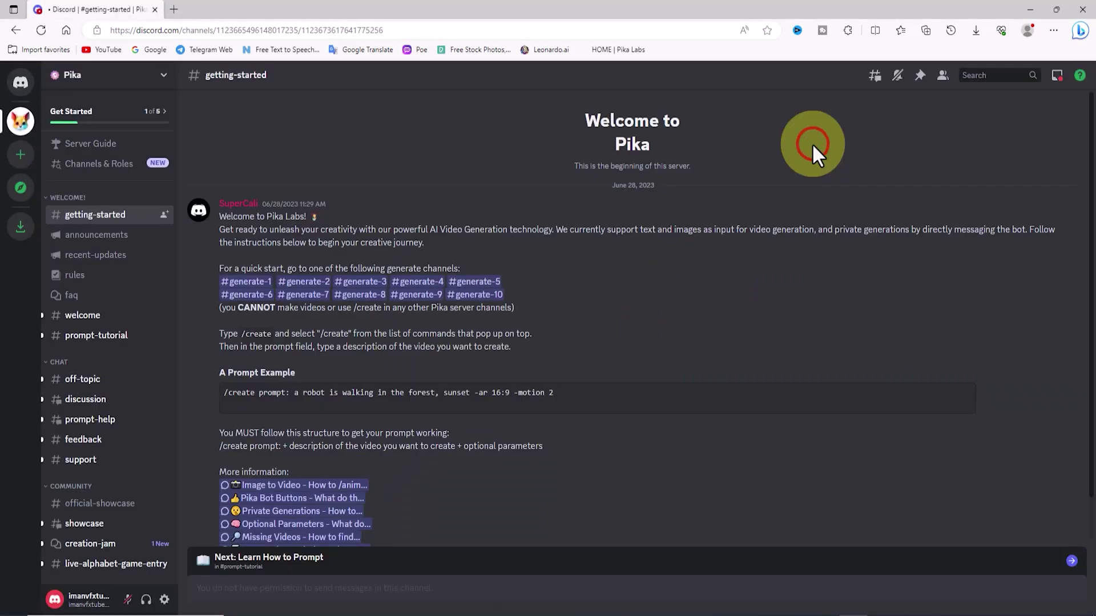
pyautogui.scroll(-6, 88, 366)
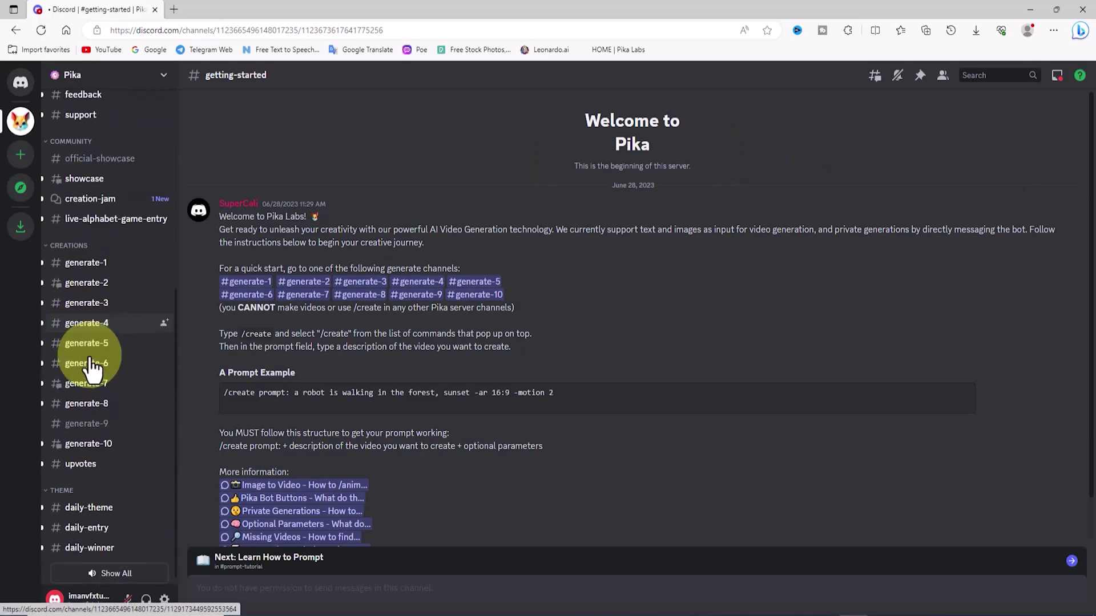
pyautogui.click(122, 405)
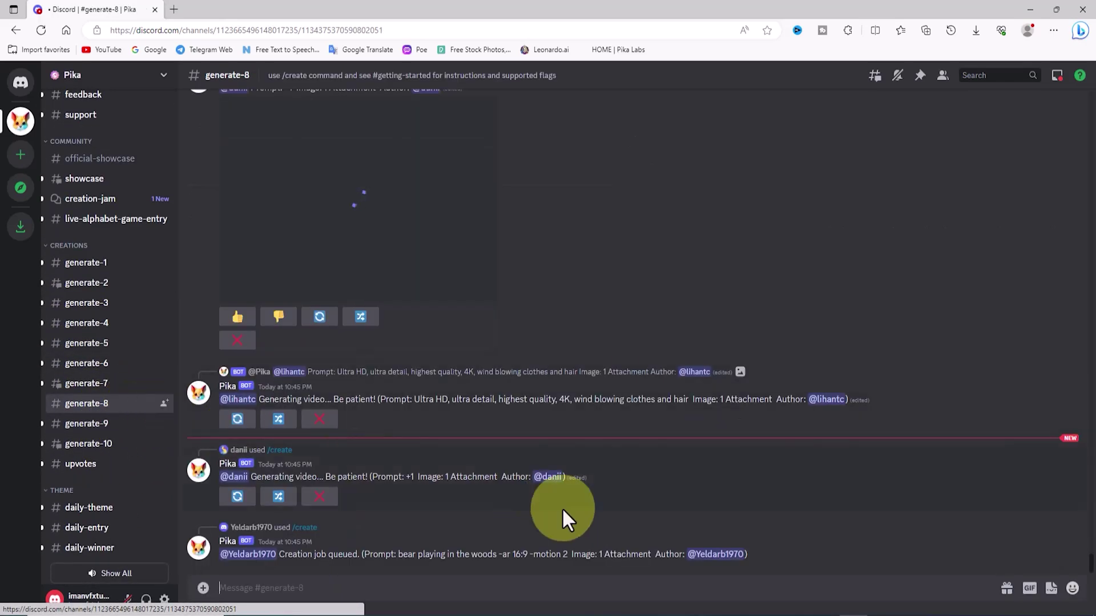
pyautogui.click(557, 588)
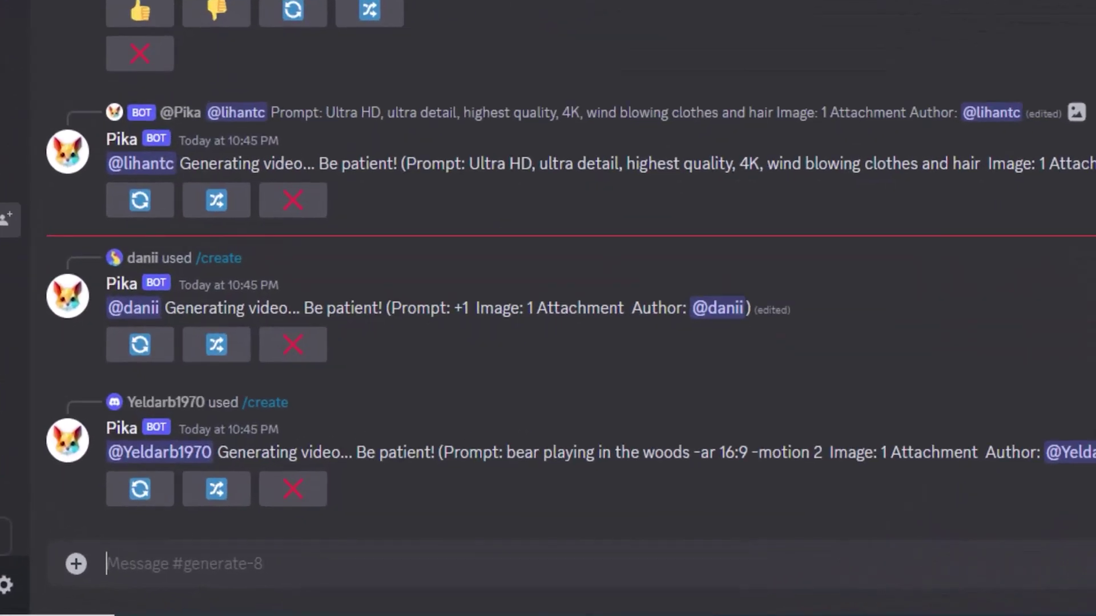
pyautogui.write('/')
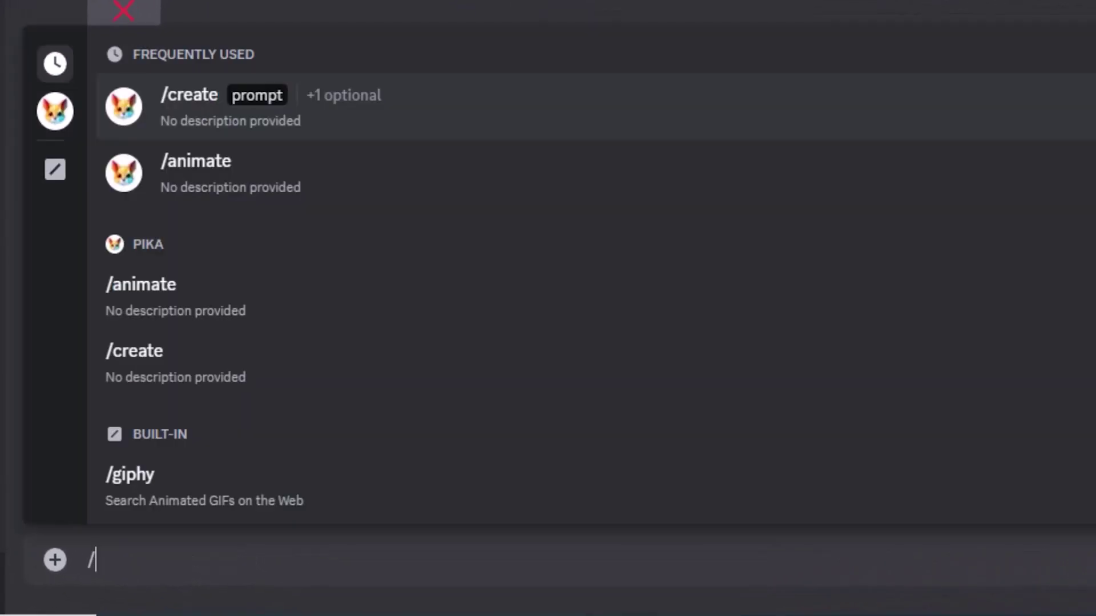
pyautogui.write('create')
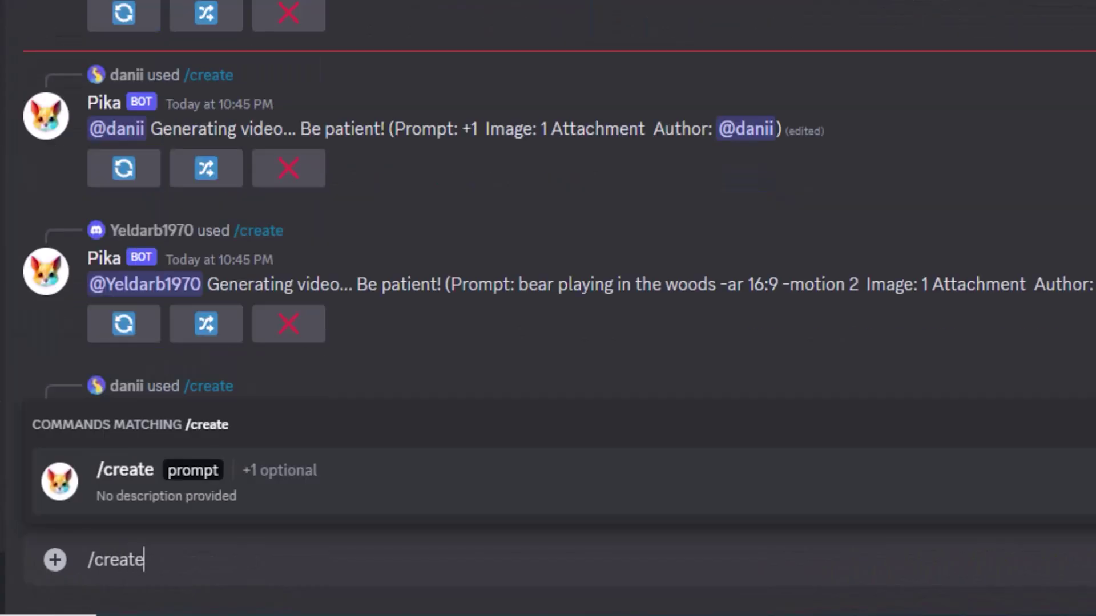
pyautogui.press('Tab')
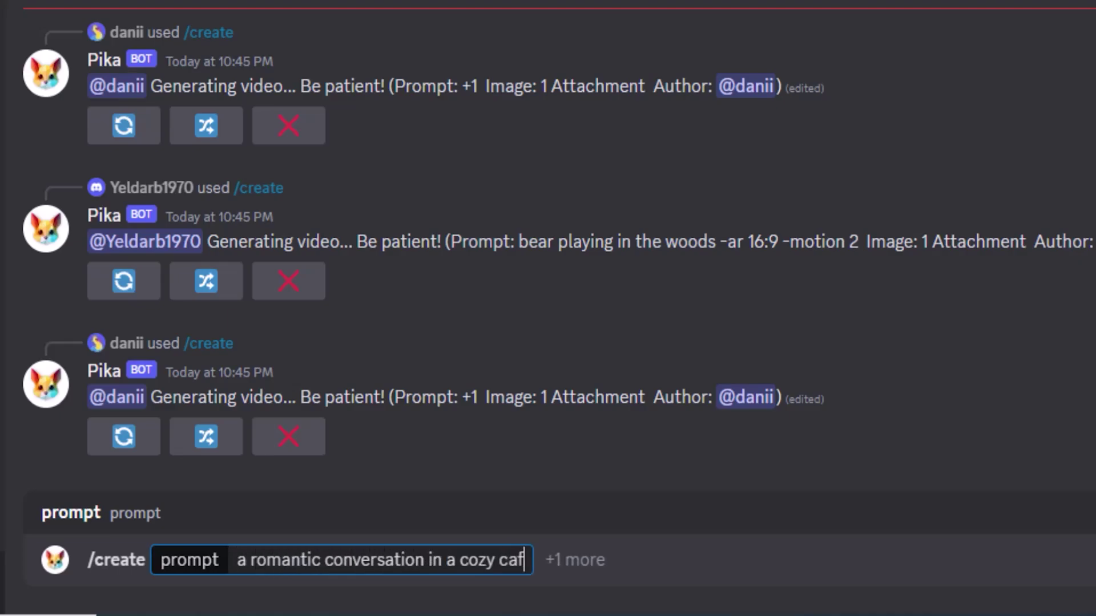
pyautogui.write('y detailed , 8')
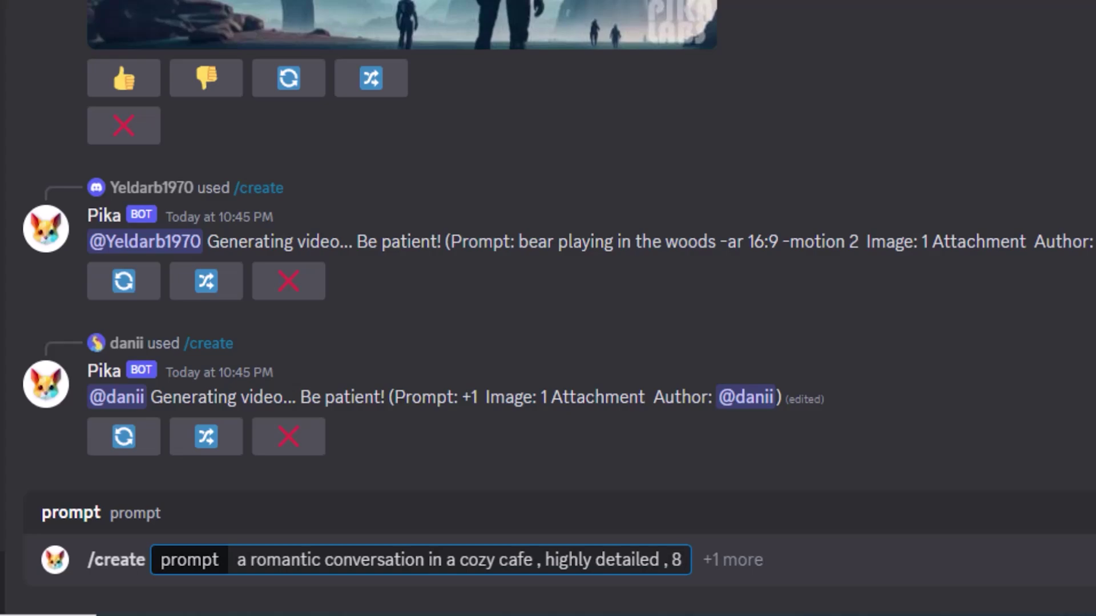
pyautogui.write('K  -fps 24')
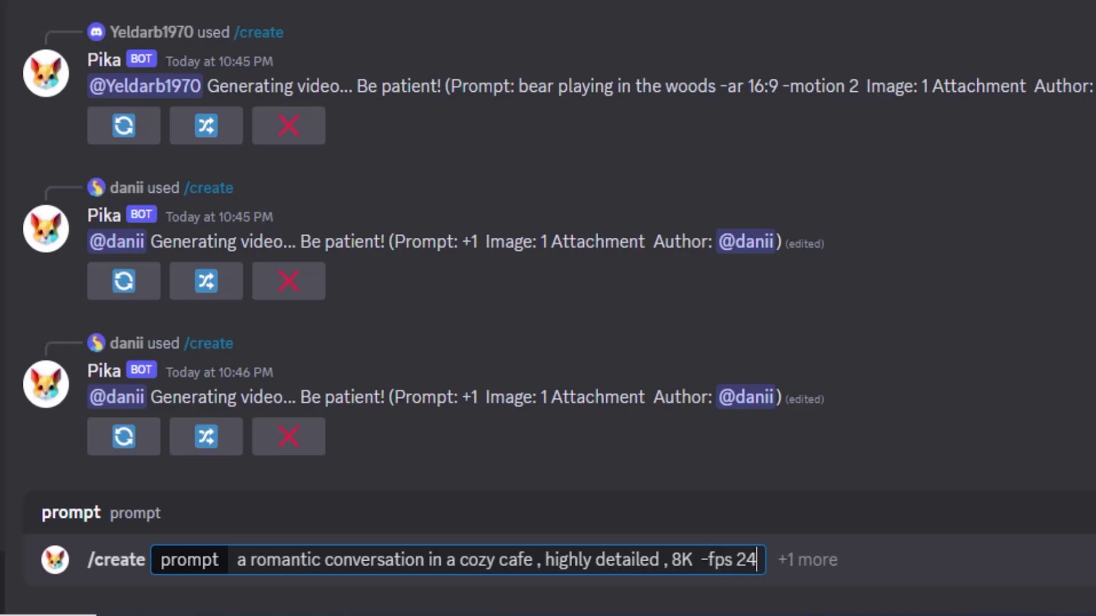
# Attach 01.jpg as the image option, send the create command, and play the returned cozy-cafe video
pyautogui.click(834, 561)
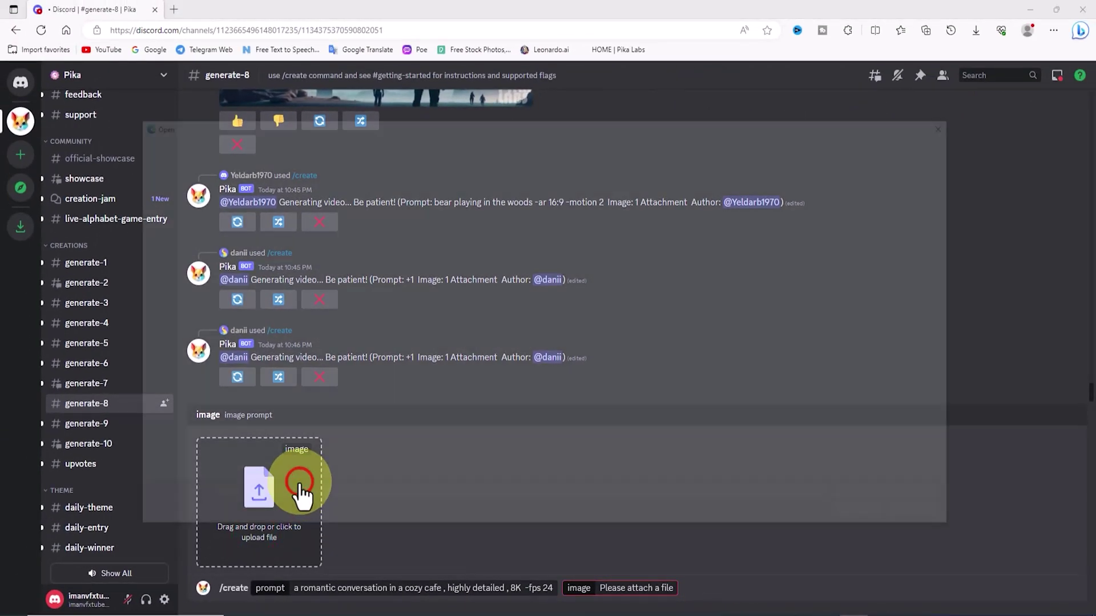
pyautogui.click(395, 292)
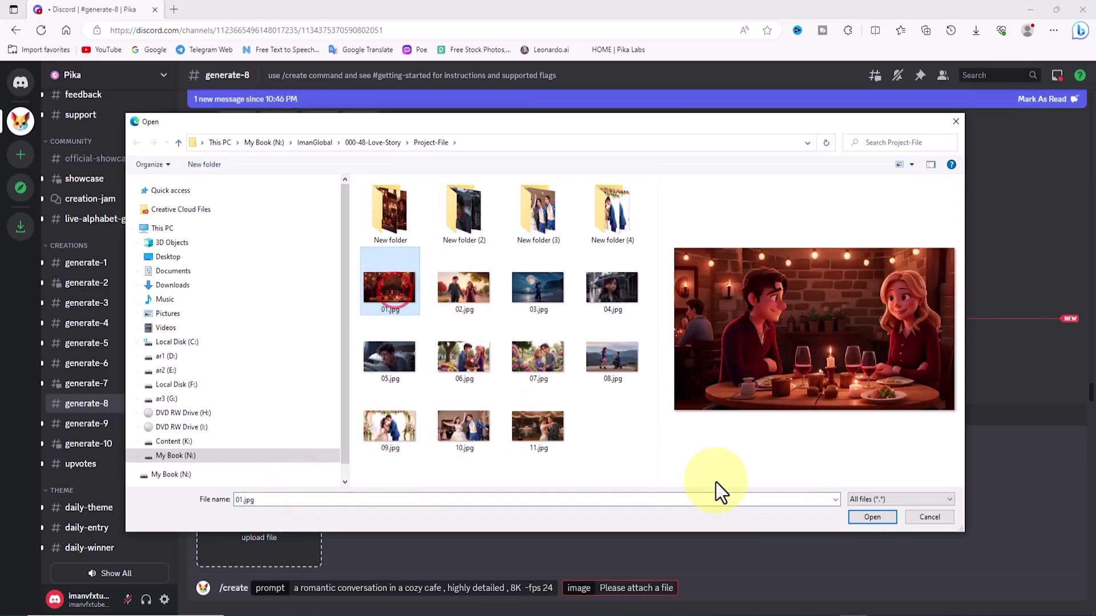
pyautogui.click(889, 518)
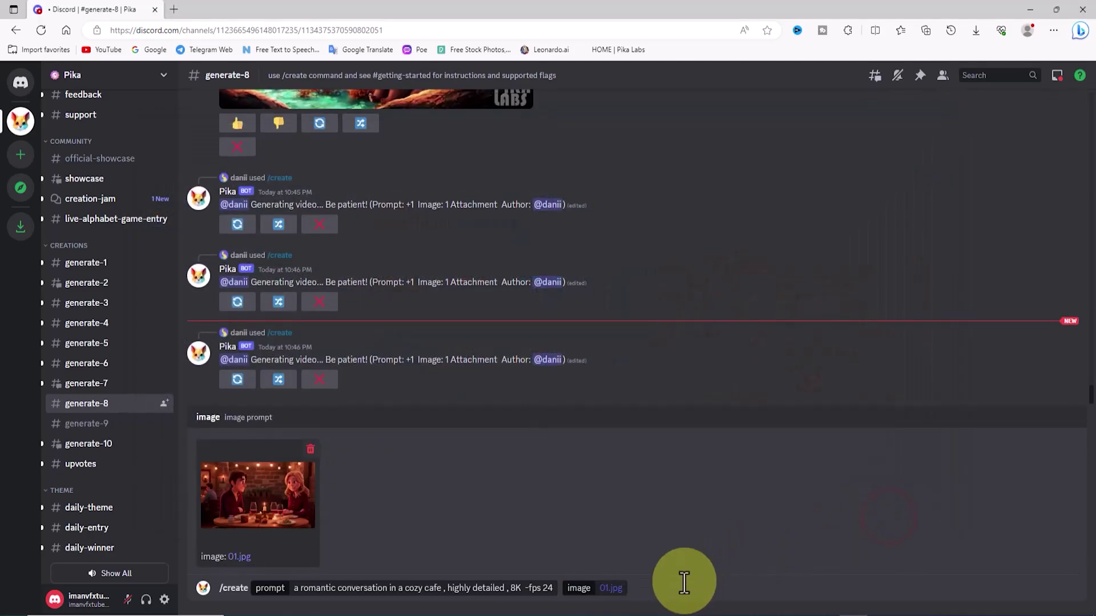
pyautogui.press('Return')
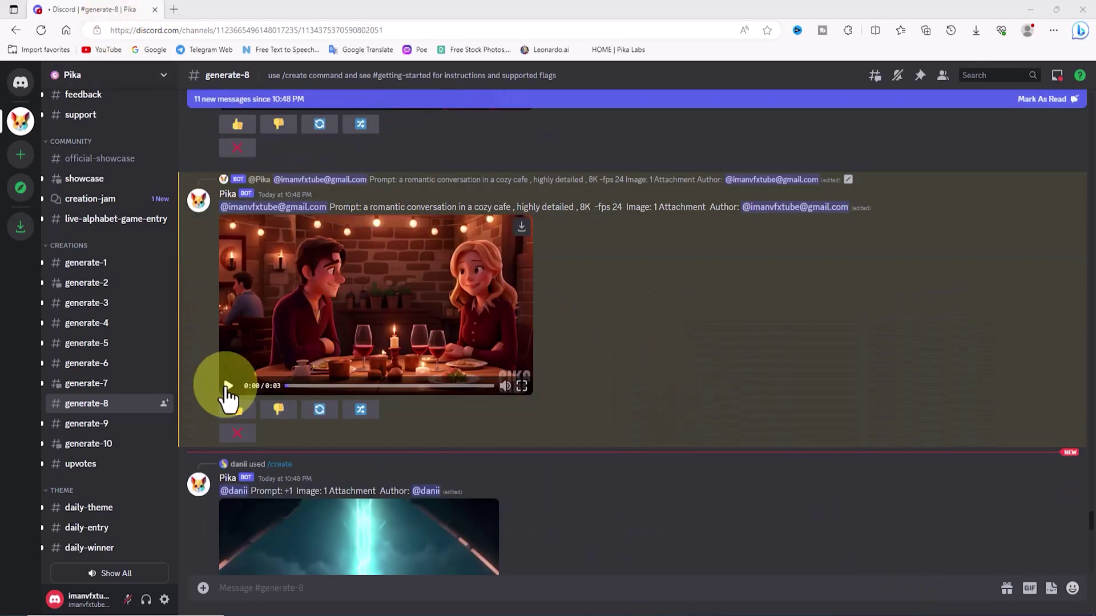
pyautogui.click(227, 385)
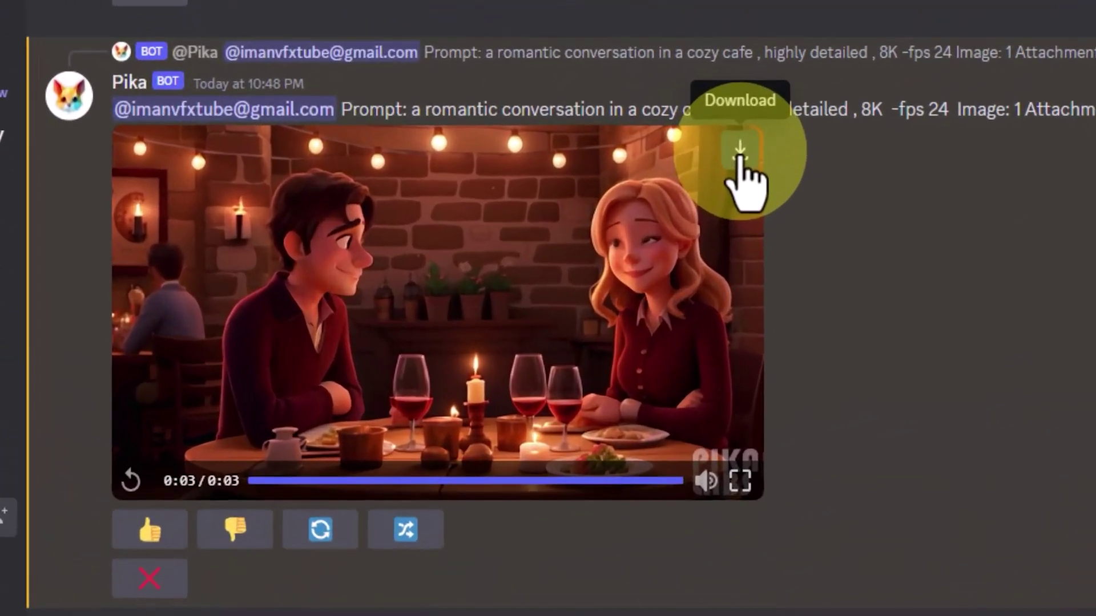
# Download the cozy-cafe video as MP4, then have Pika regenerate it several times
pyautogui.click(747, 150)
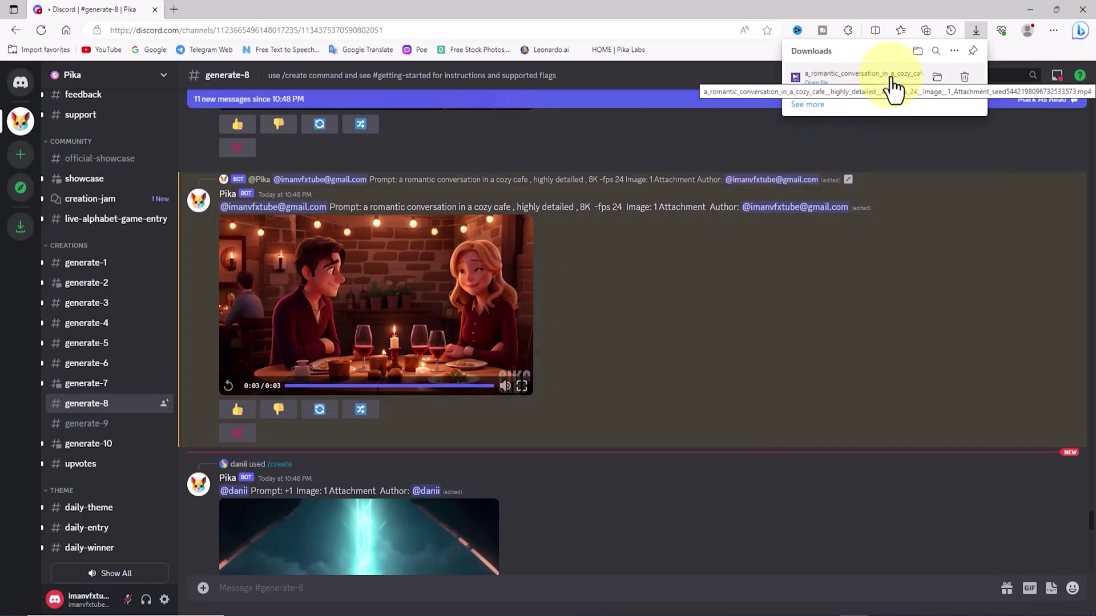
pyautogui.click(739, 8)
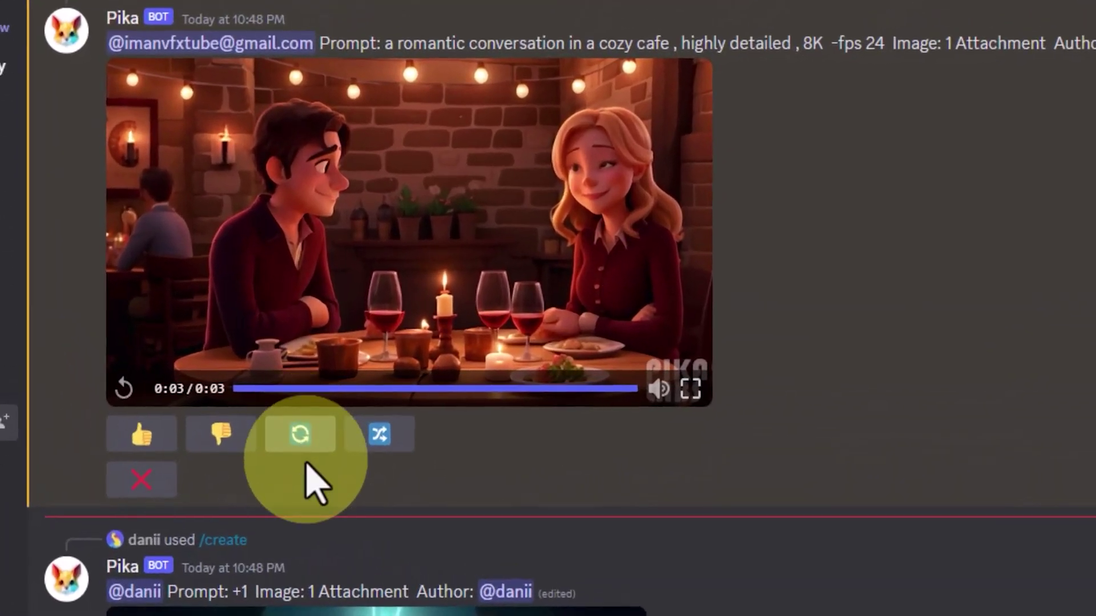
pyautogui.click(327, 410)
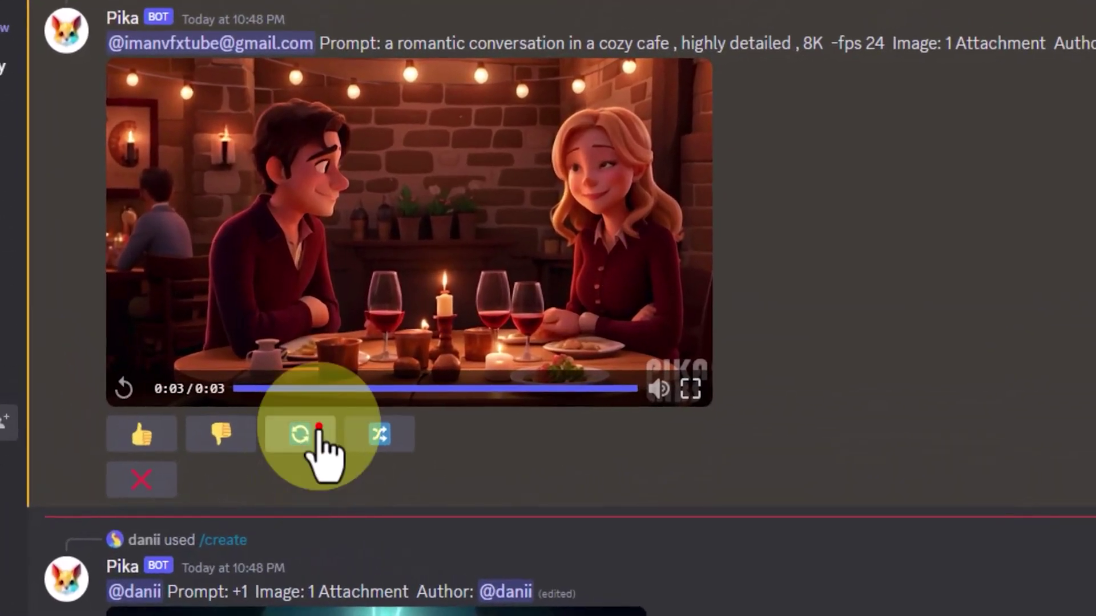
pyautogui.click(311, 432)
pyautogui.click(306, 429)
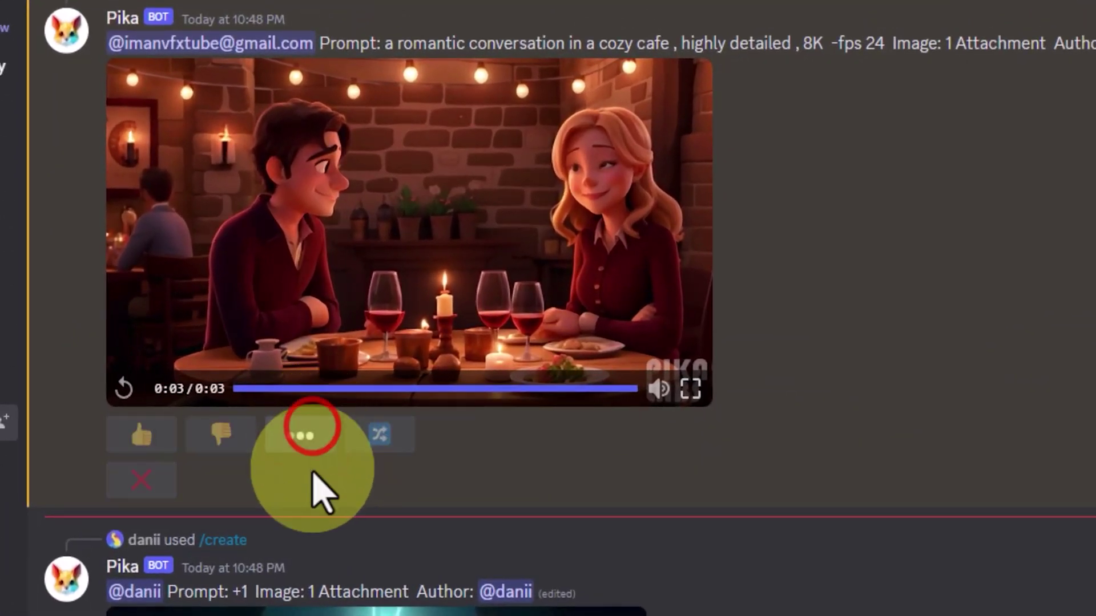
pyautogui.click(309, 430)
pyautogui.click(306, 435)
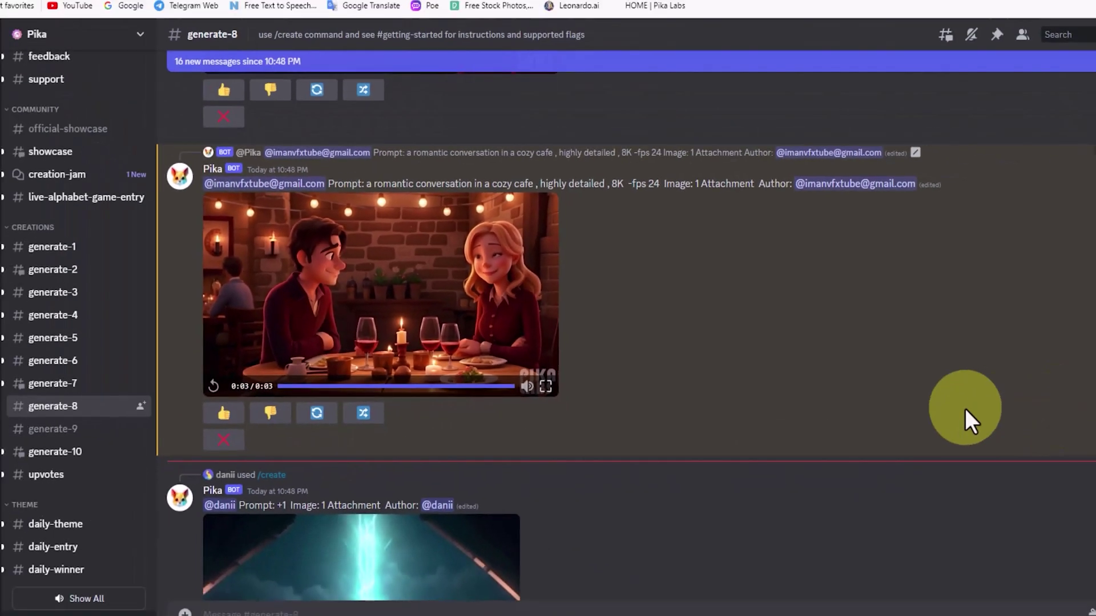
# Scroll to the new Pika cozy-cafe variations and play each one to review it
pyautogui.scroll(-15, 966, 411)
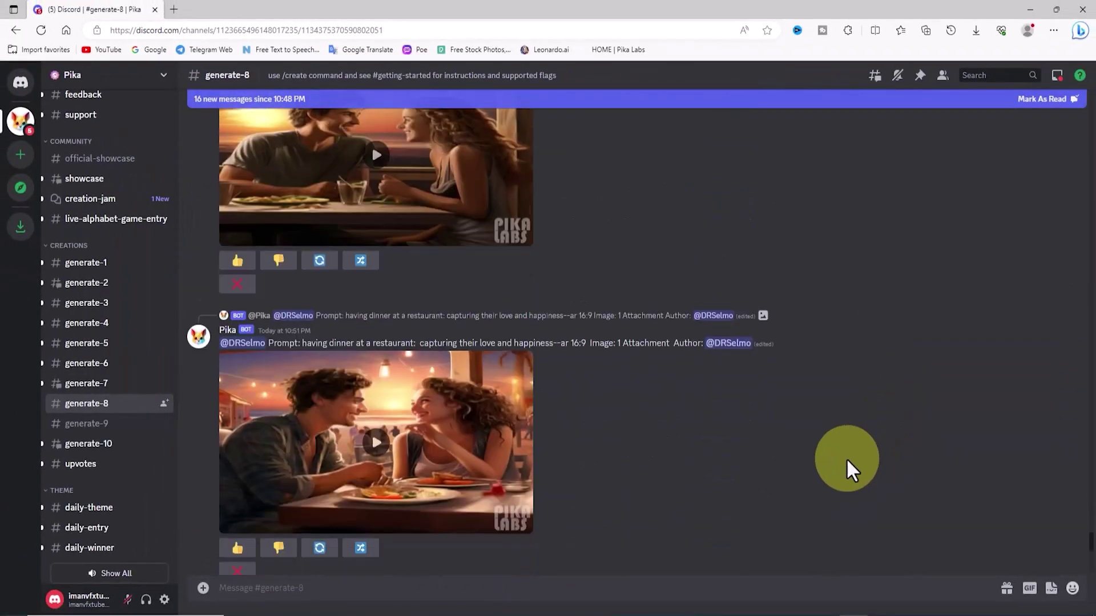
pyautogui.scroll(-6, 847, 458)
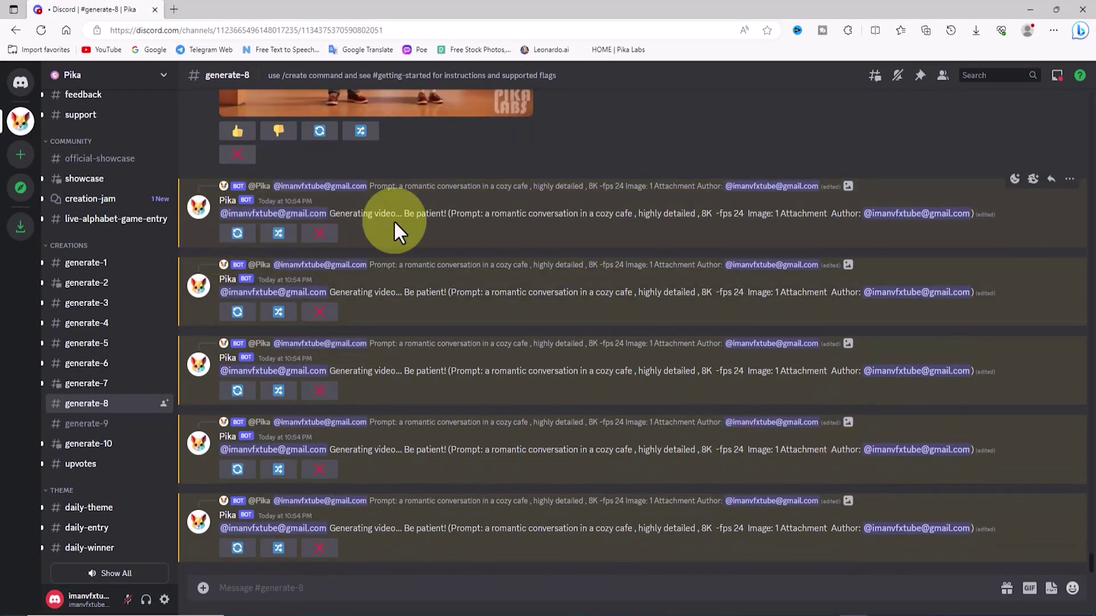
pyautogui.scroll(10, 656, 259)
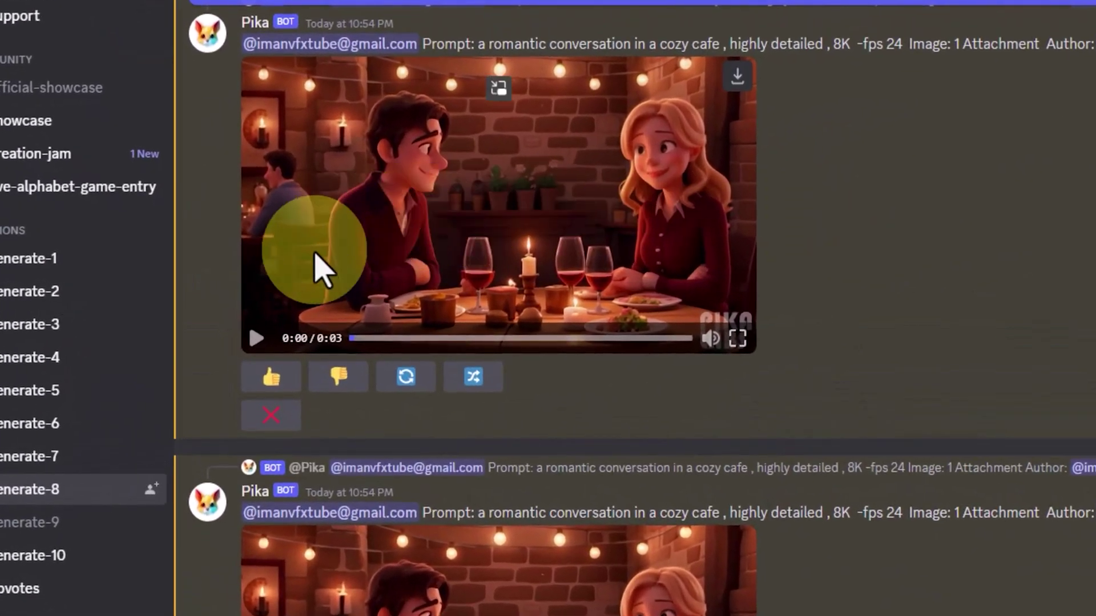
pyautogui.click(256, 340)
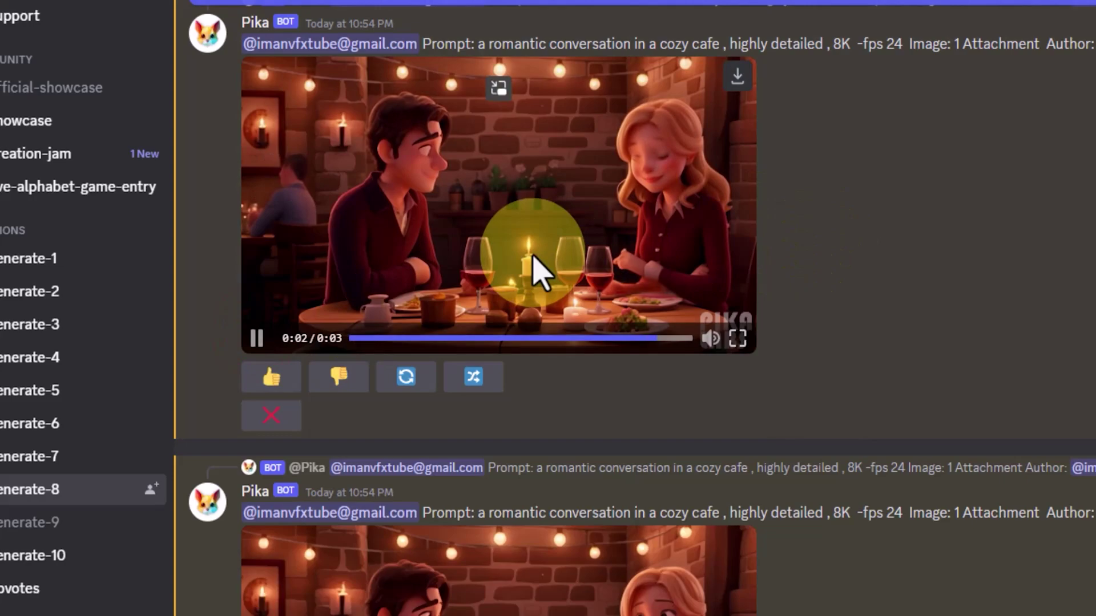
pyautogui.scroll(-5, 533, 269)
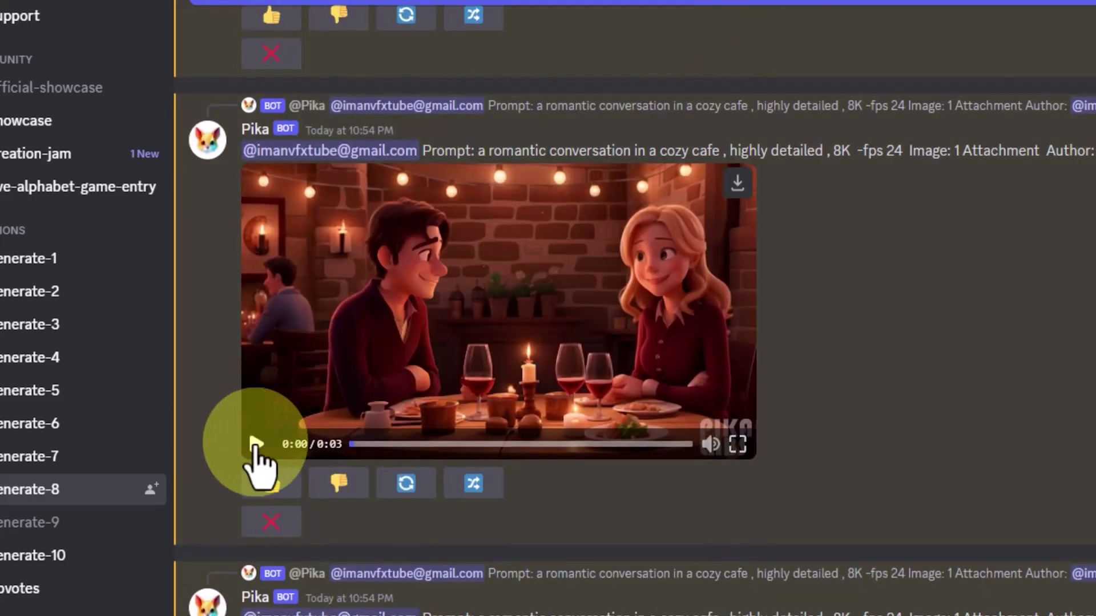
pyautogui.click(257, 446)
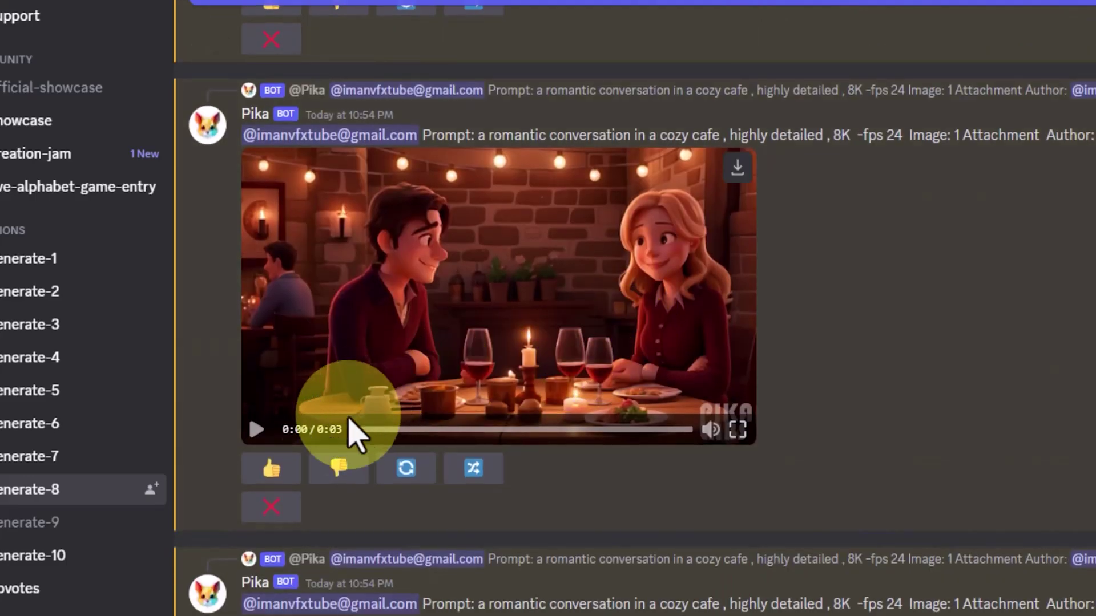
pyautogui.click(257, 444)
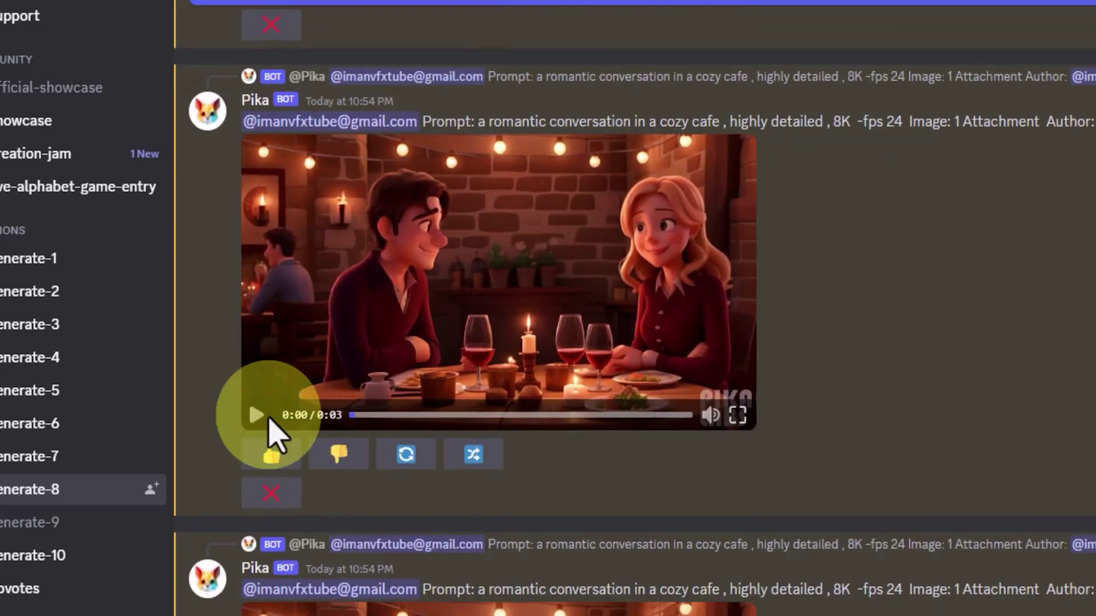
pyautogui.click(257, 415)
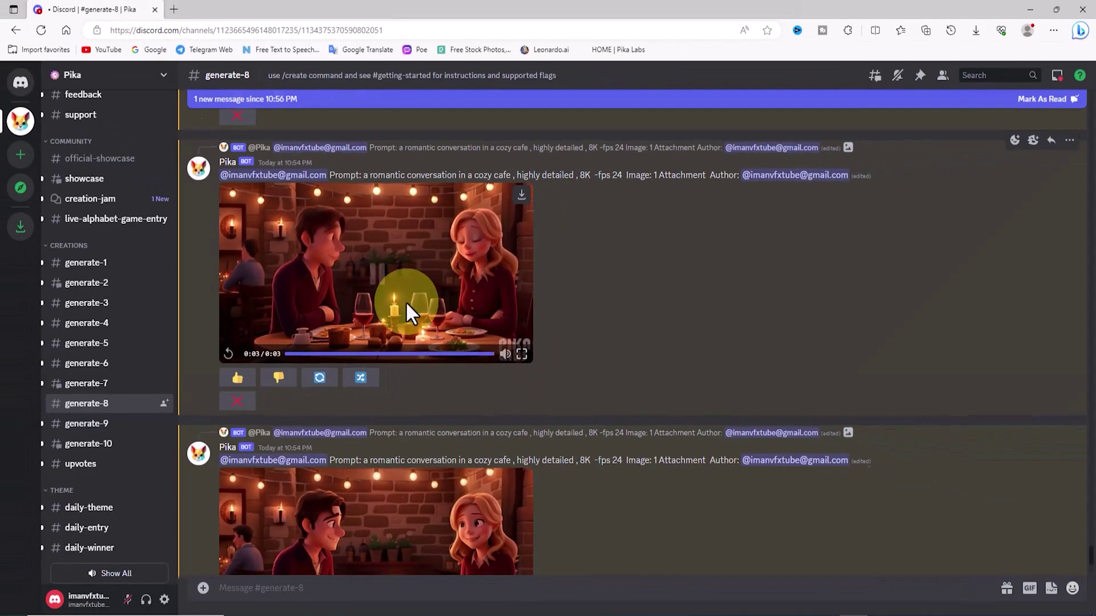
pyautogui.click(228, 350)
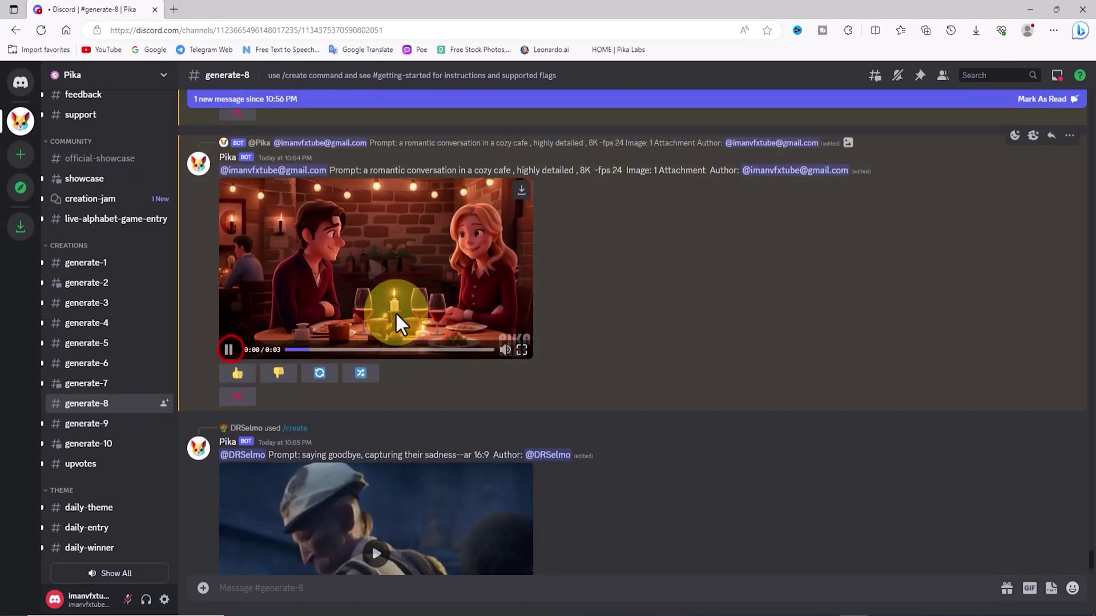
# Pause the cozy-cafe video and go to ElevenLabs' Sign Up page
pyautogui.click(483, 292)
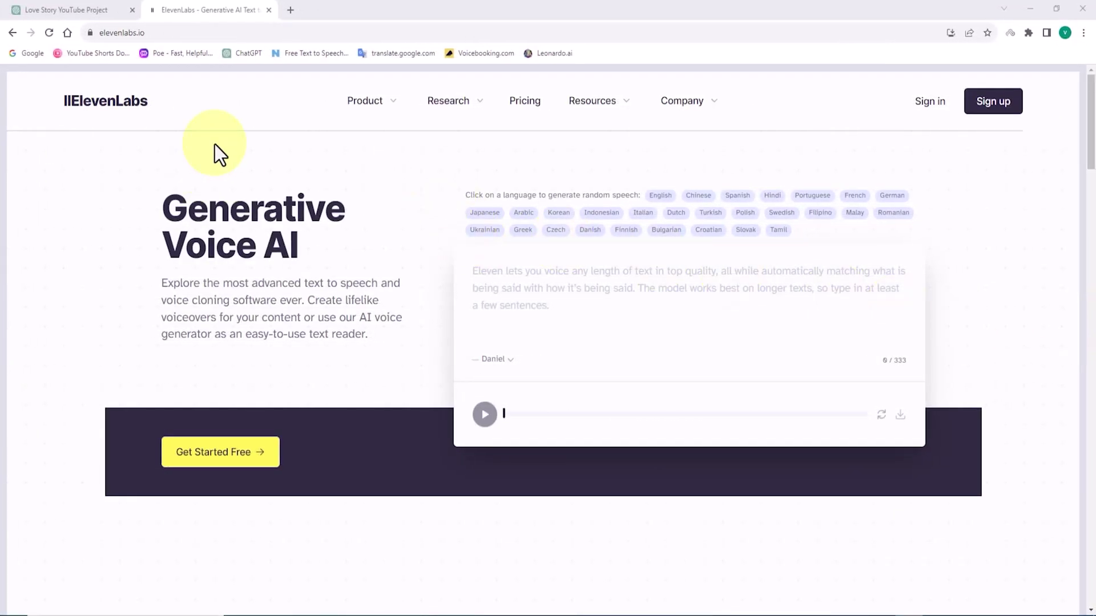
pyautogui.click(215, 145)
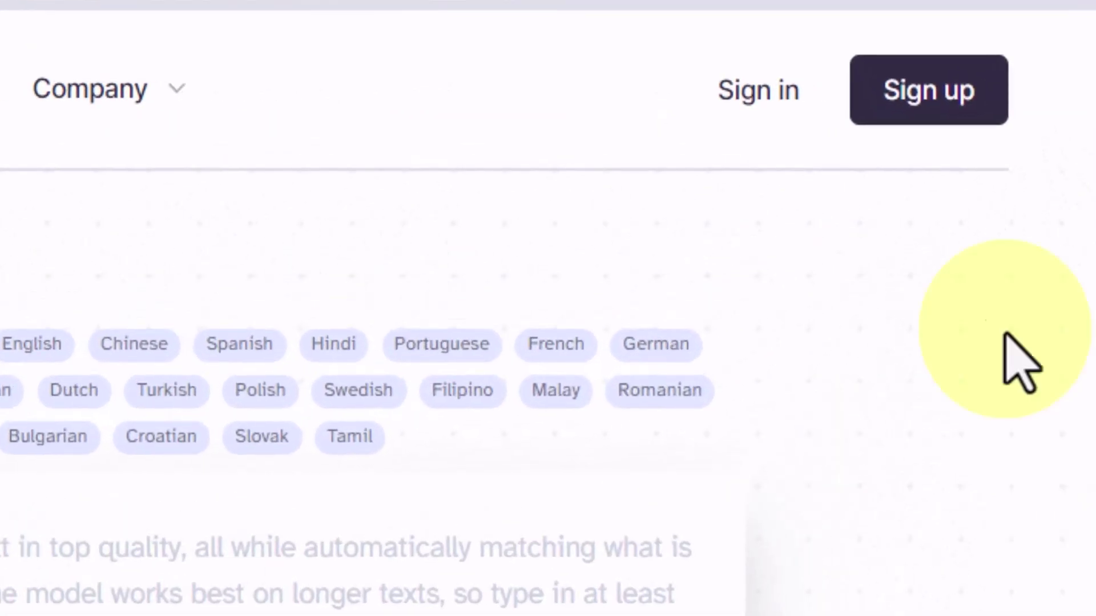
pyautogui.click(977, 98)
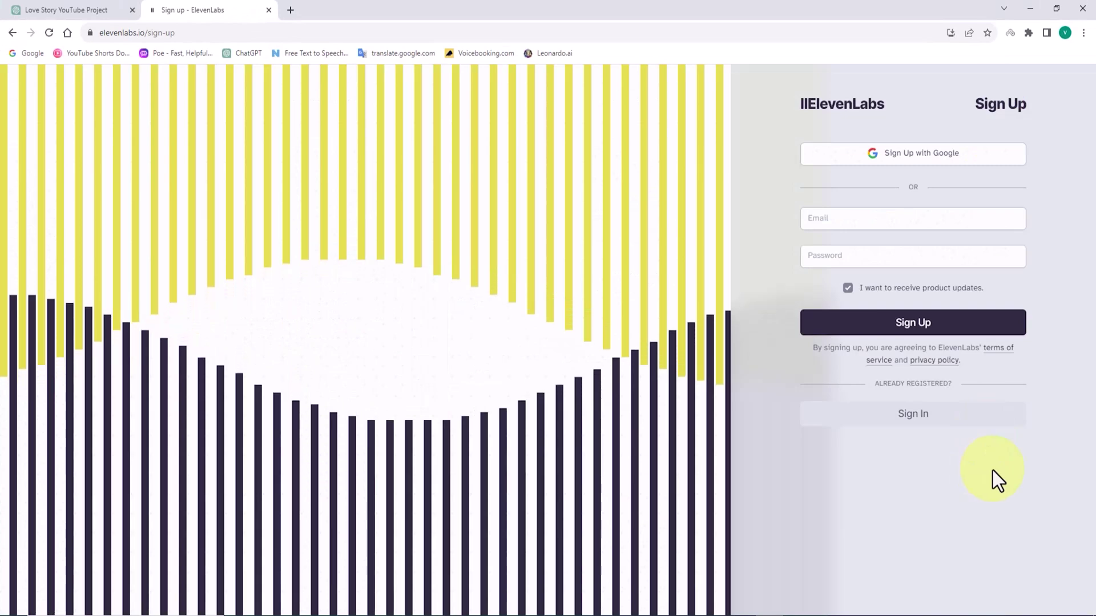
# Sign up with Google, audition the Marcus, Adam, Antoni, Arnold and Bella voices, and keep Marcus
pyautogui.click(999, 153)
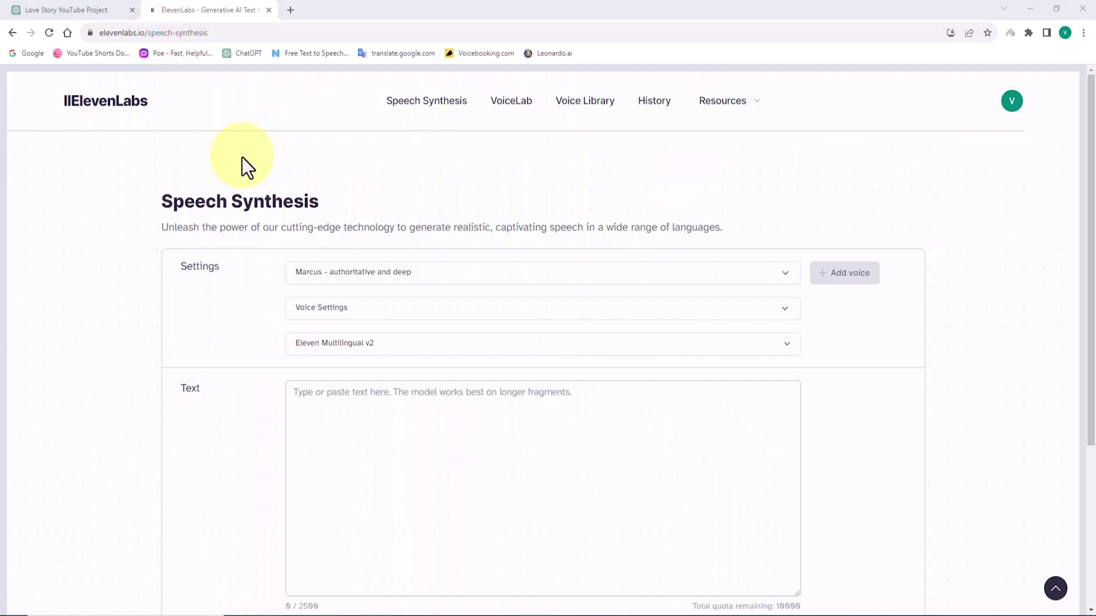
pyautogui.click(430, 273)
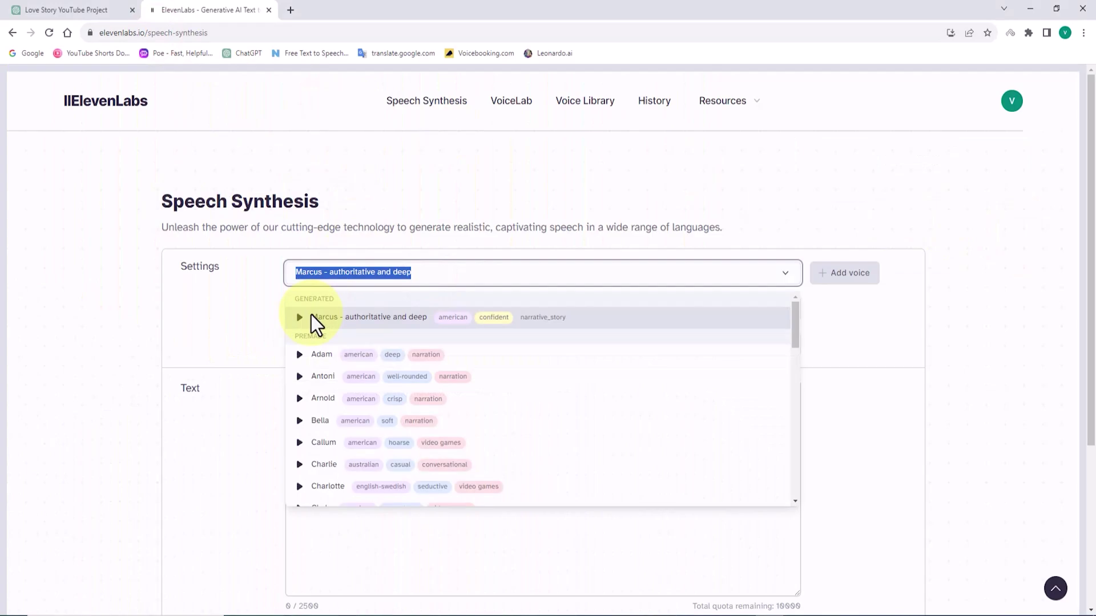
pyautogui.click(322, 275)
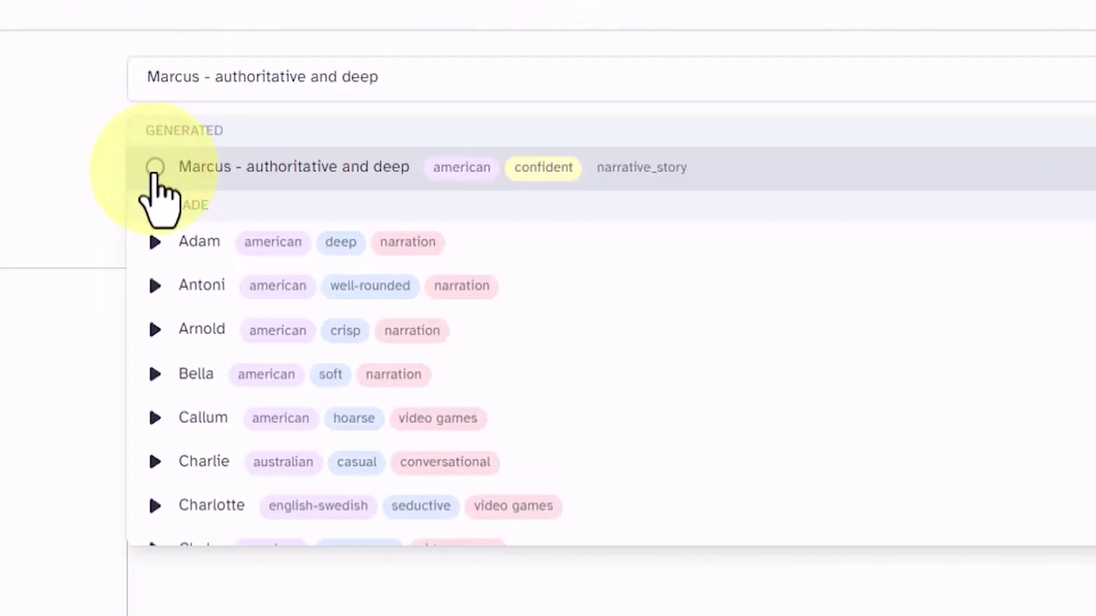
pyautogui.click(155, 241)
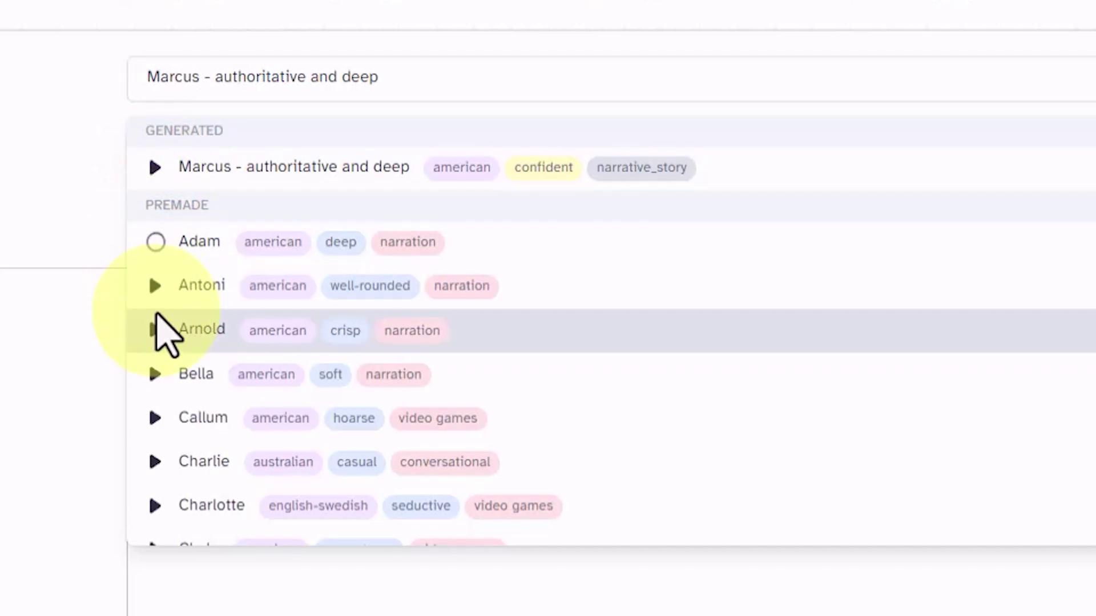
pyautogui.click(156, 287)
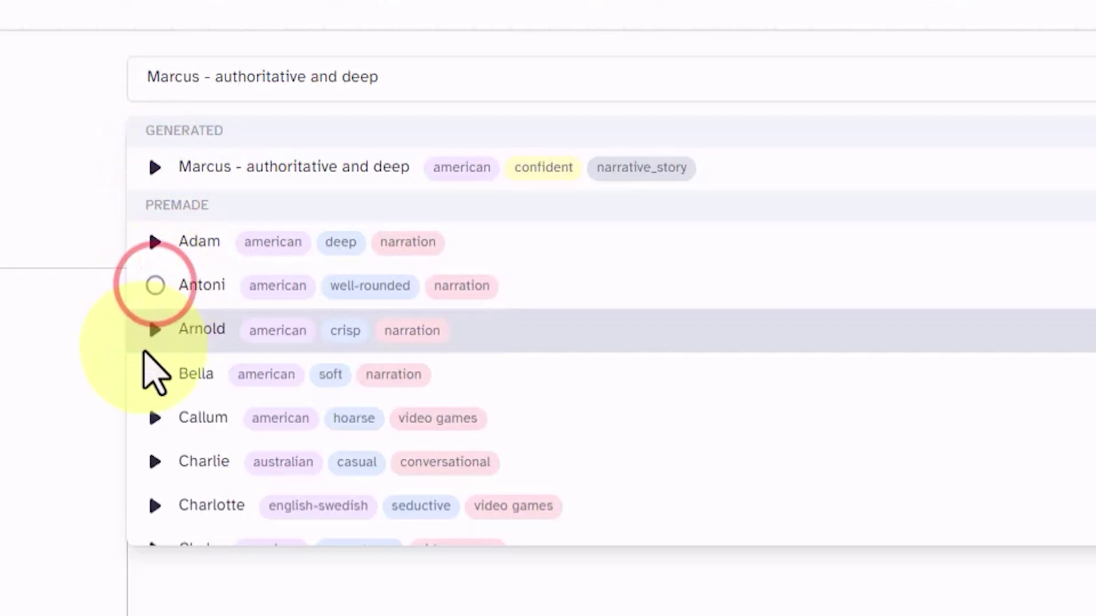
pyautogui.click(154, 331)
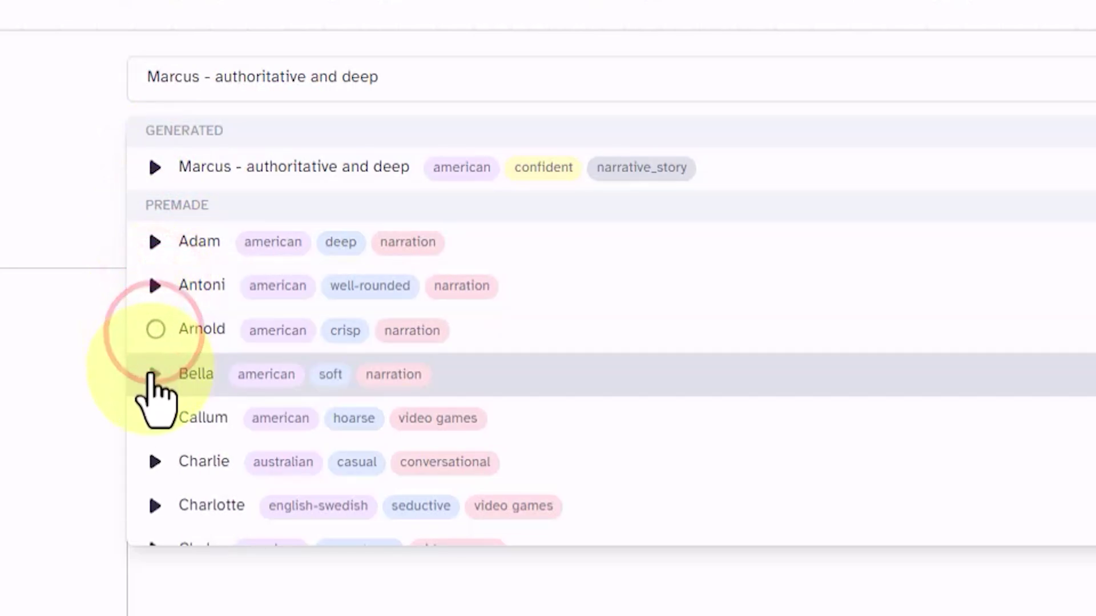
pyautogui.click(153, 375)
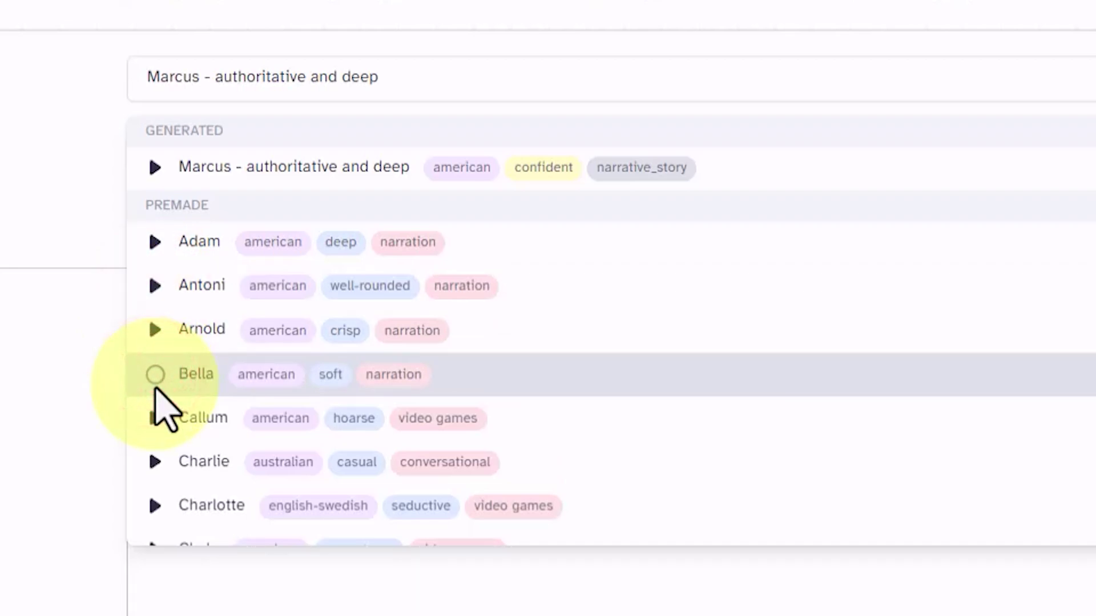
pyautogui.click(158, 168)
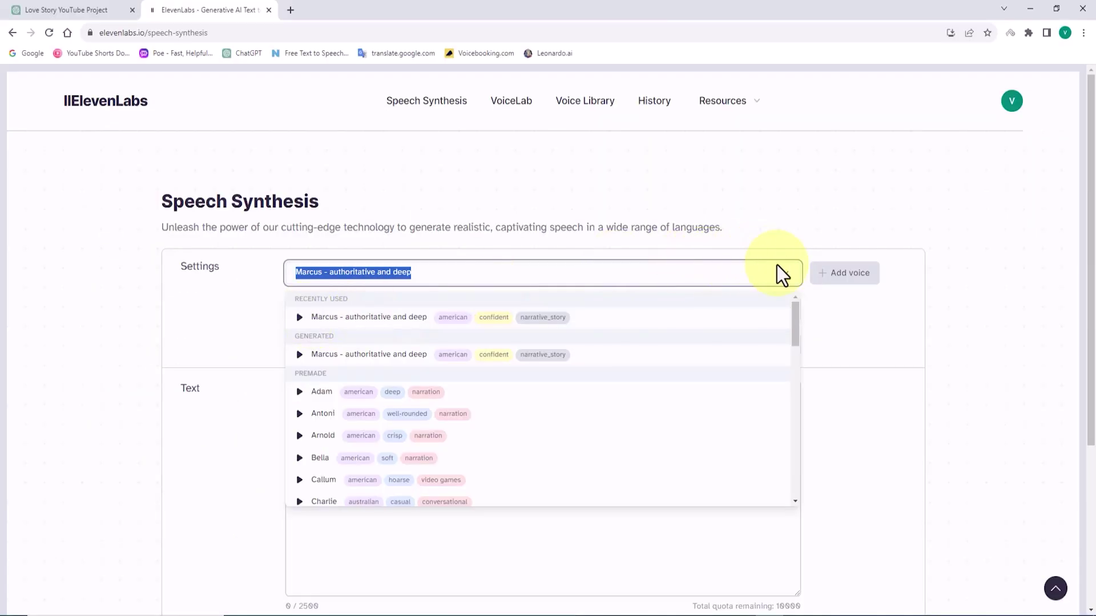
pyautogui.click(780, 267)
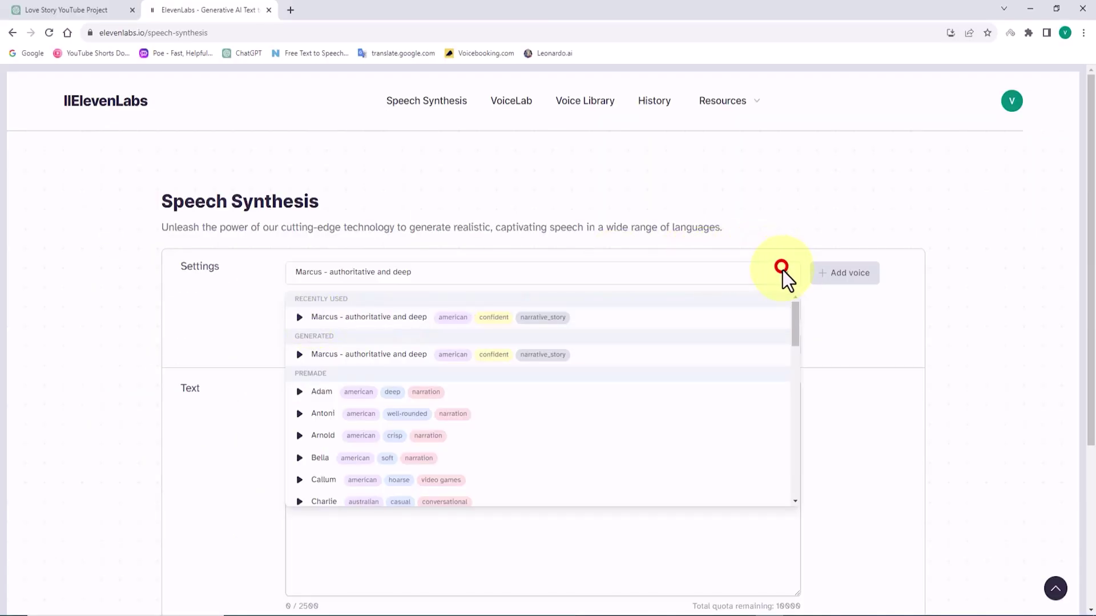
pyautogui.click(818, 309)
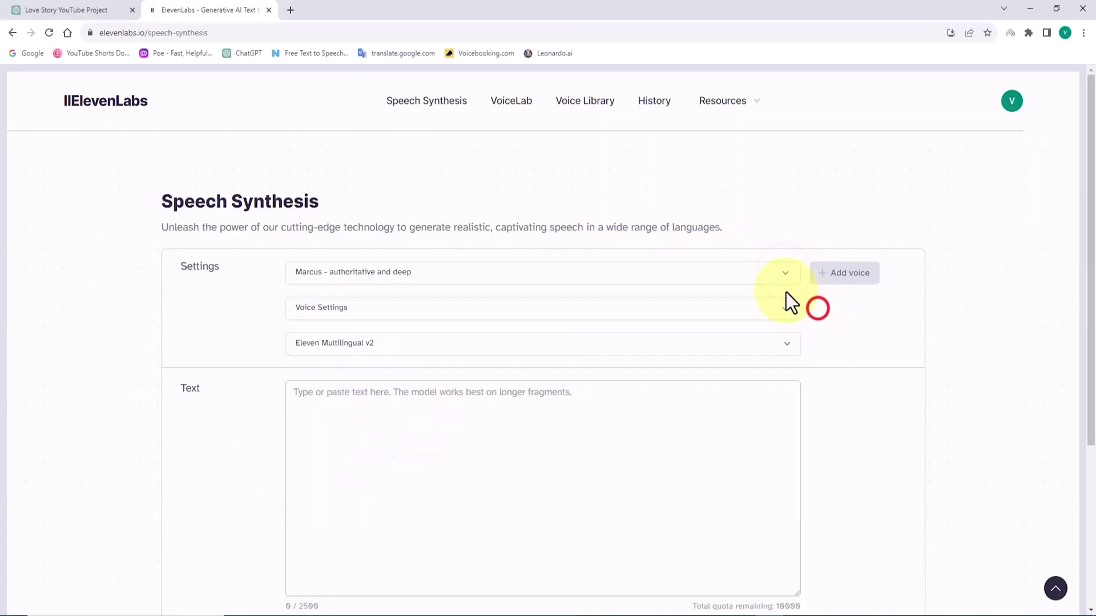
# Review the stability, clarity and style voice settings, then focus the empty script box
pyautogui.scroll(-1, 470, 362)
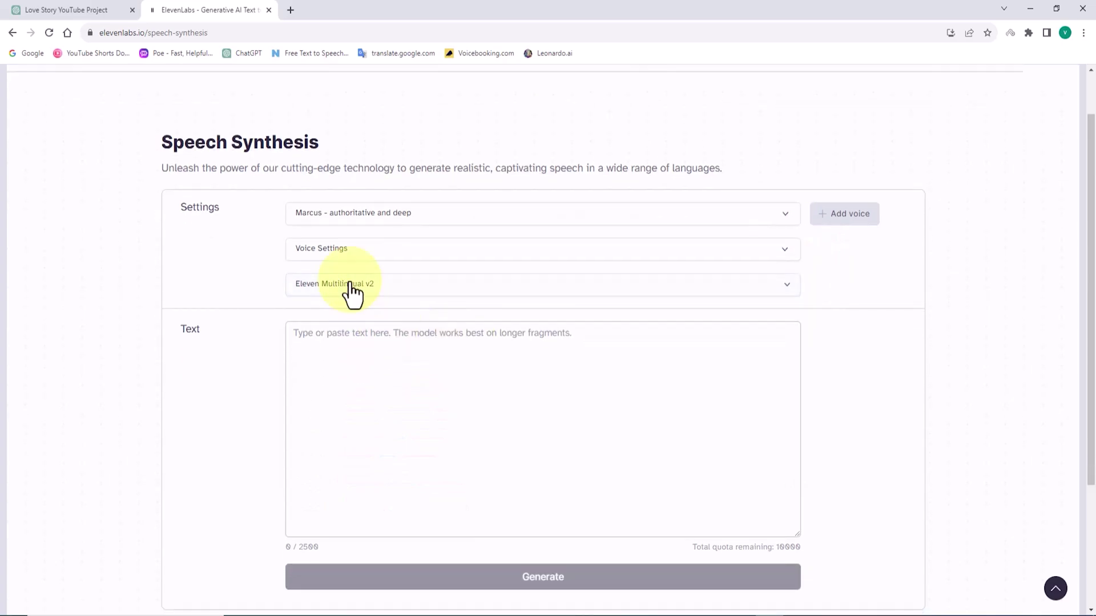
pyautogui.click(409, 254)
pyautogui.scroll(-1, 485, 352)
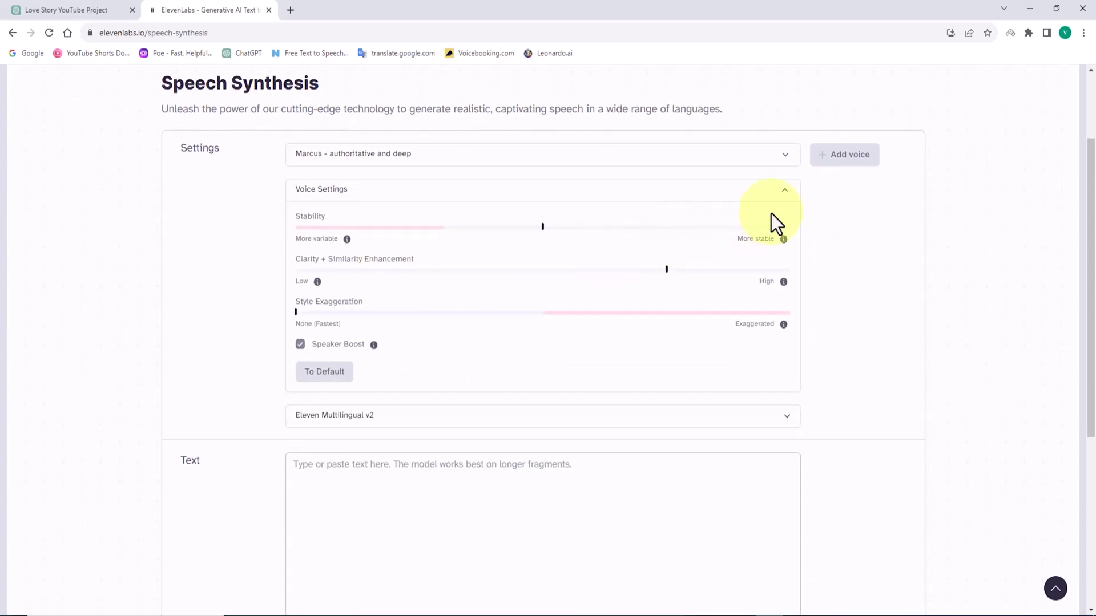
pyautogui.click(783, 188)
pyautogui.click(372, 337)
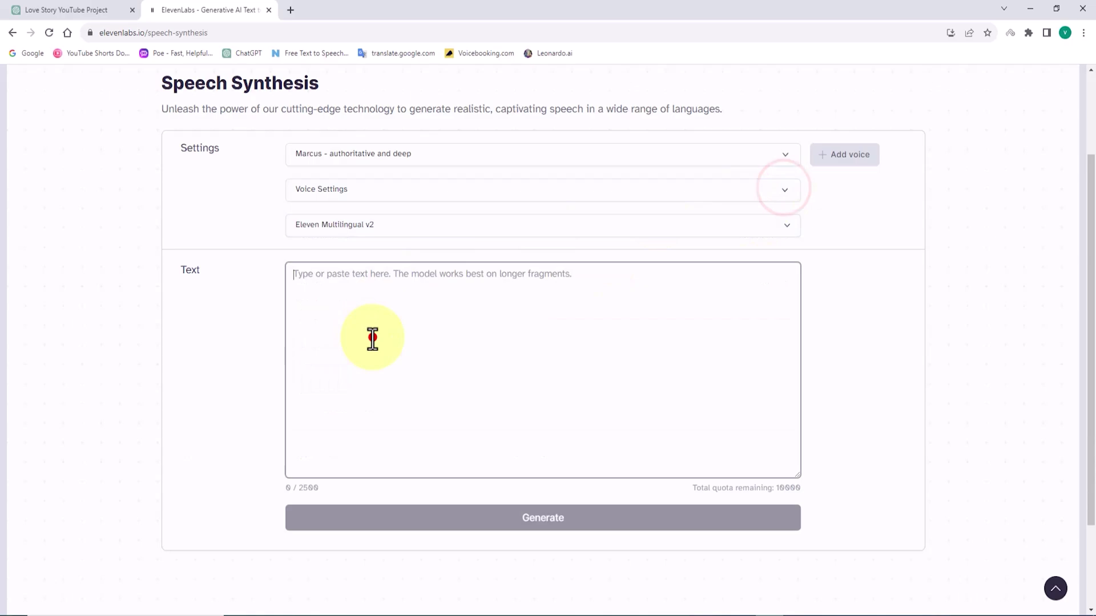
# Copy Shot 1's voice-over line from the ChatGPT conversation
pyautogui.click(59, 4)
pyautogui.scroll(-2, 476, 309)
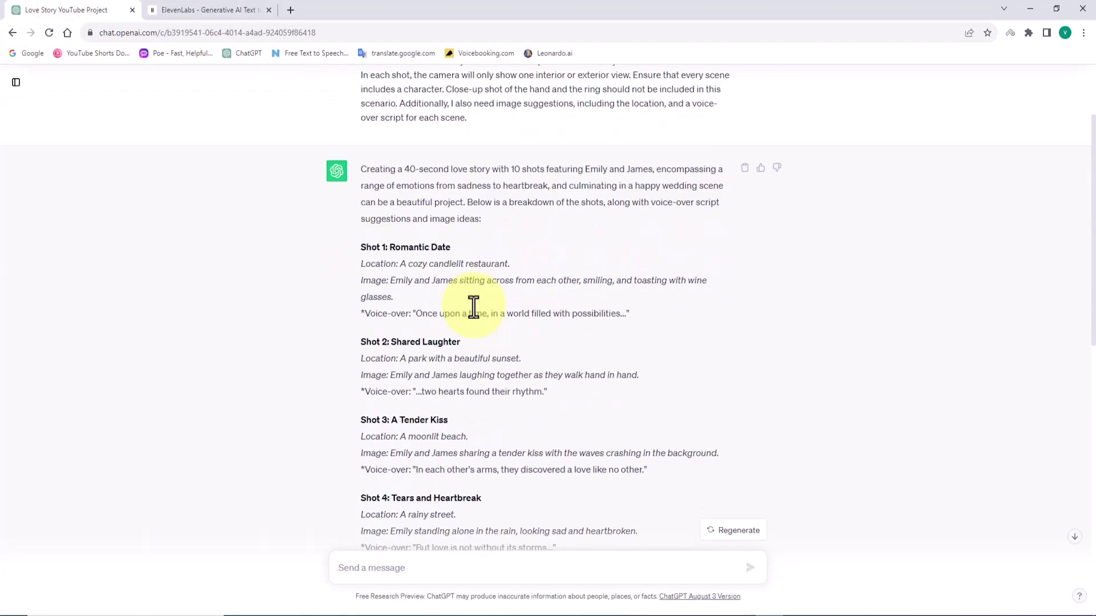
pyautogui.scroll(-1, 446, 291)
pyautogui.moveTo(420, 253); pyautogui.dragTo(615, 258)
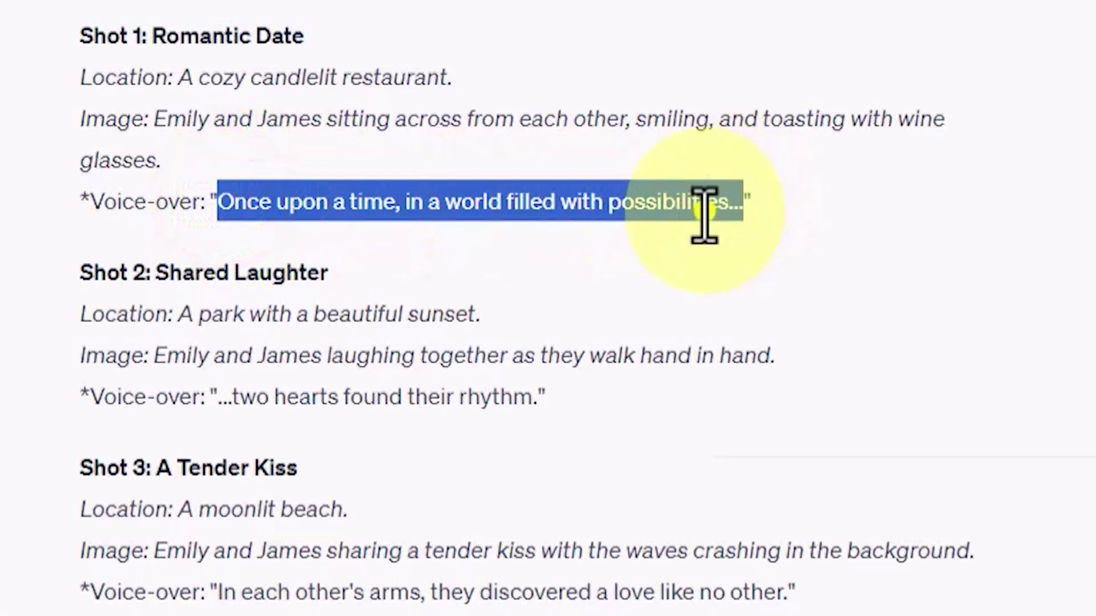
pyautogui.rightClick(706, 219)
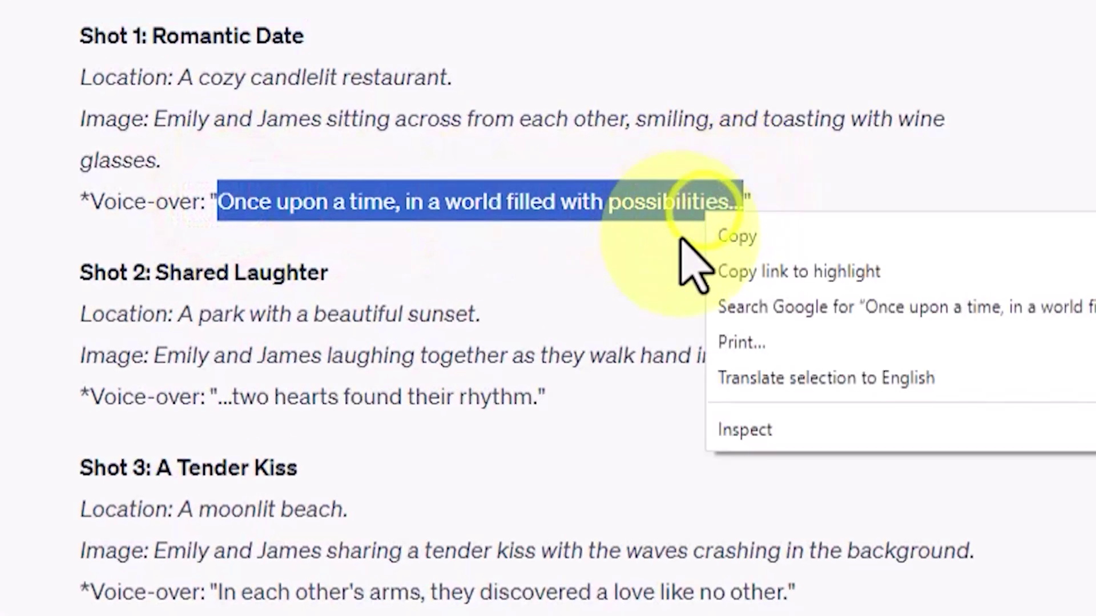
pyautogui.click(770, 239)
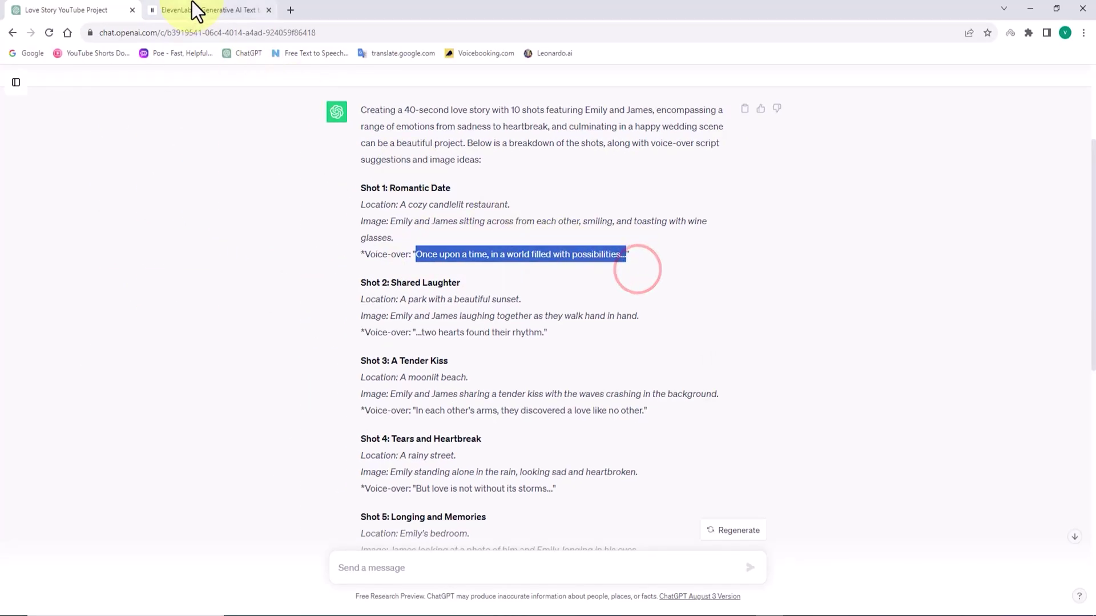
# Paste 'Once upon a time, in a world filled with possibilities...' into ElevenLabs and generate speech
pyautogui.click(192, 9)
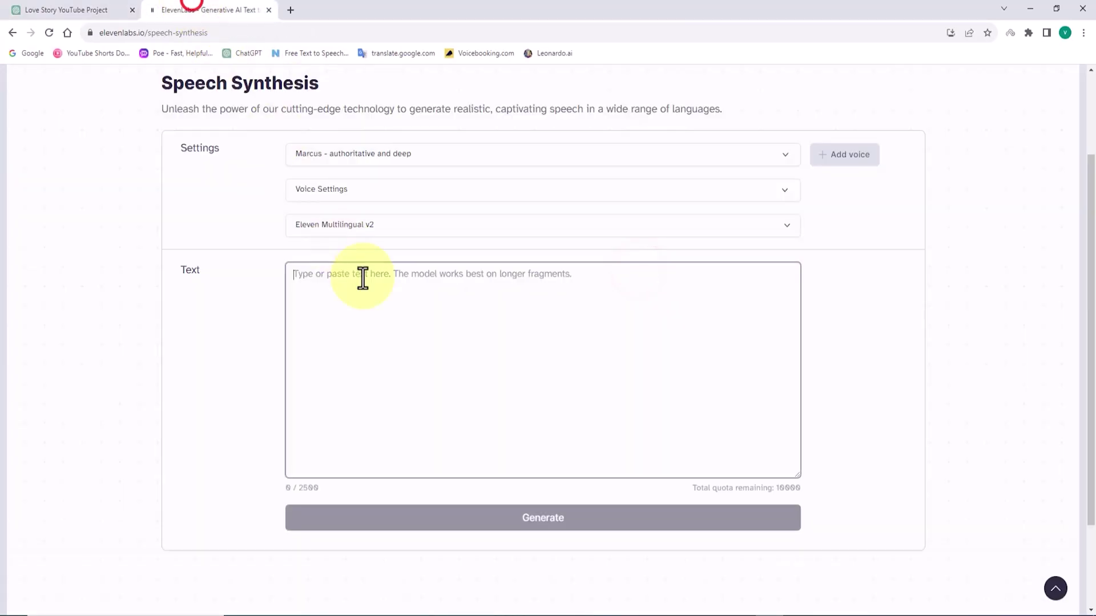
pyautogui.rightClick(365, 278)
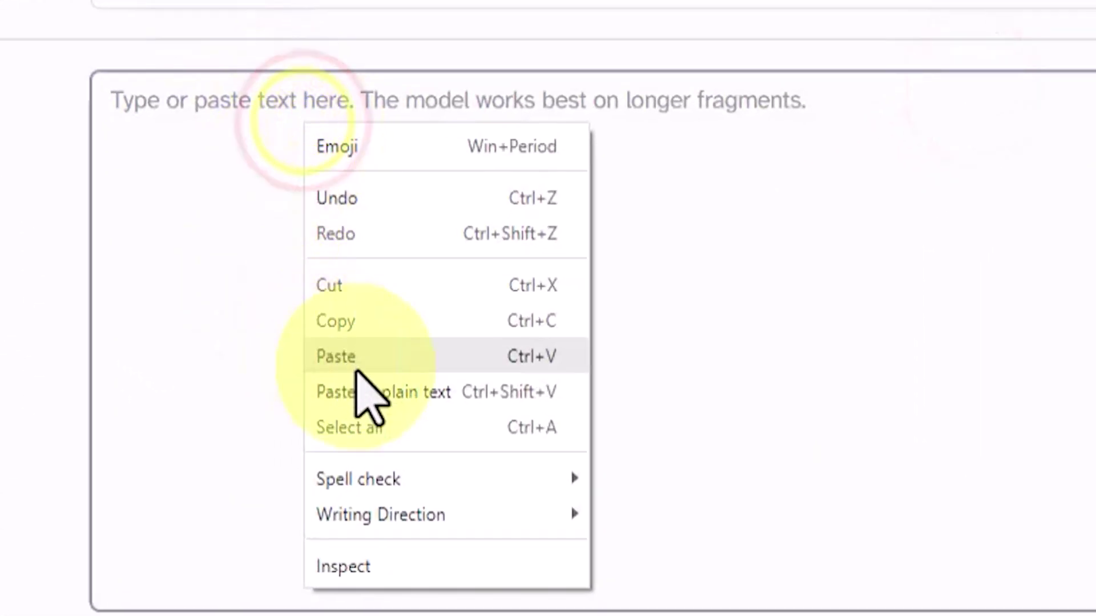
pyautogui.click(358, 356)
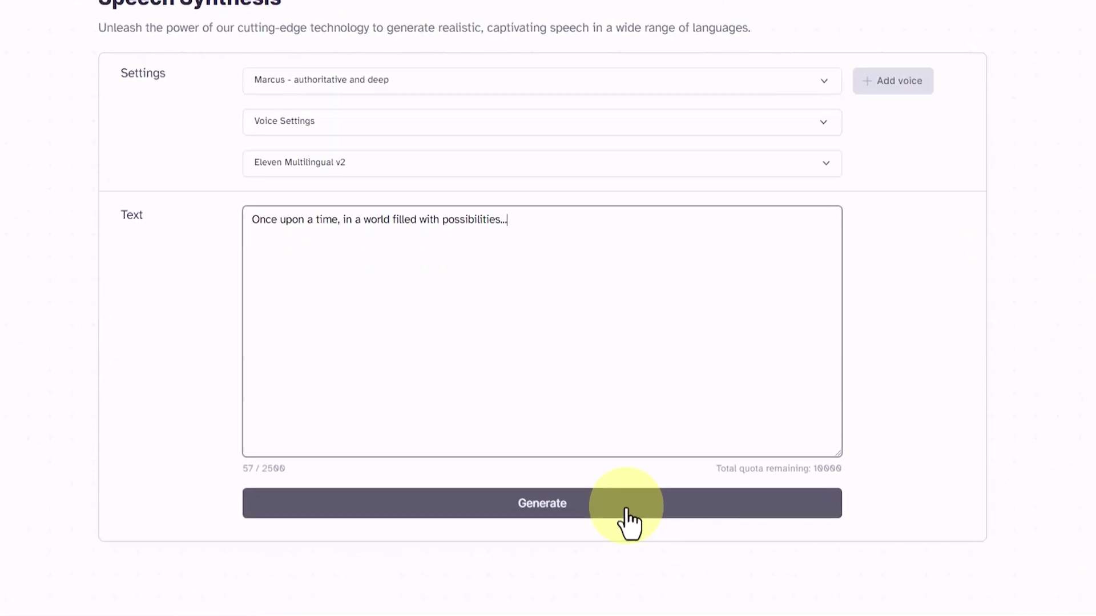
pyautogui.click(683, 434)
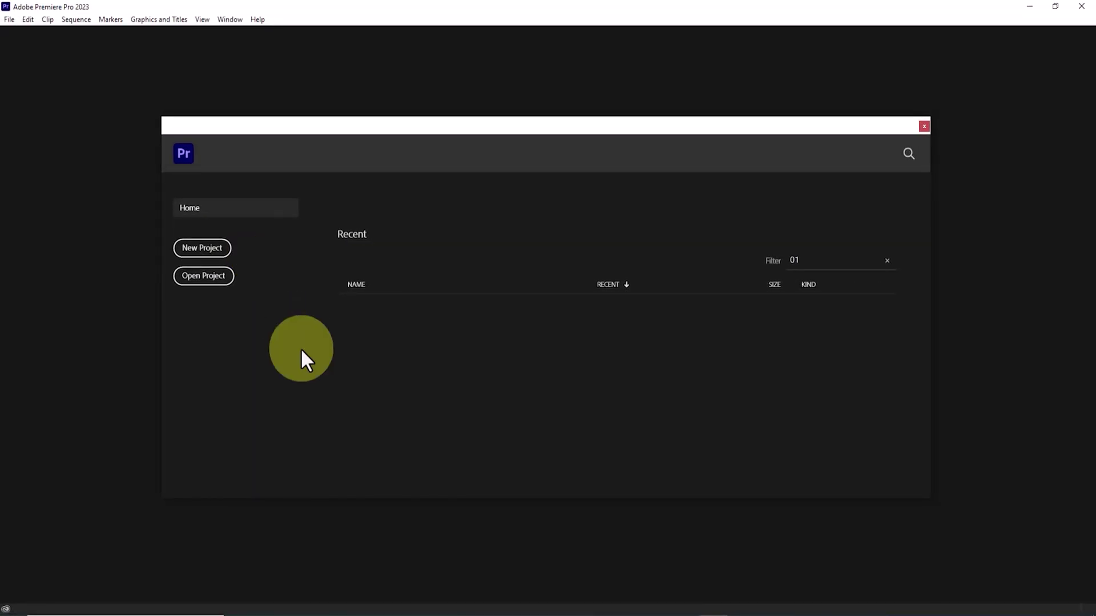
# Create a new Premiere Pro project named 'Love Story' in the 000-48-Love-Story folder
pyautogui.click(218, 248)
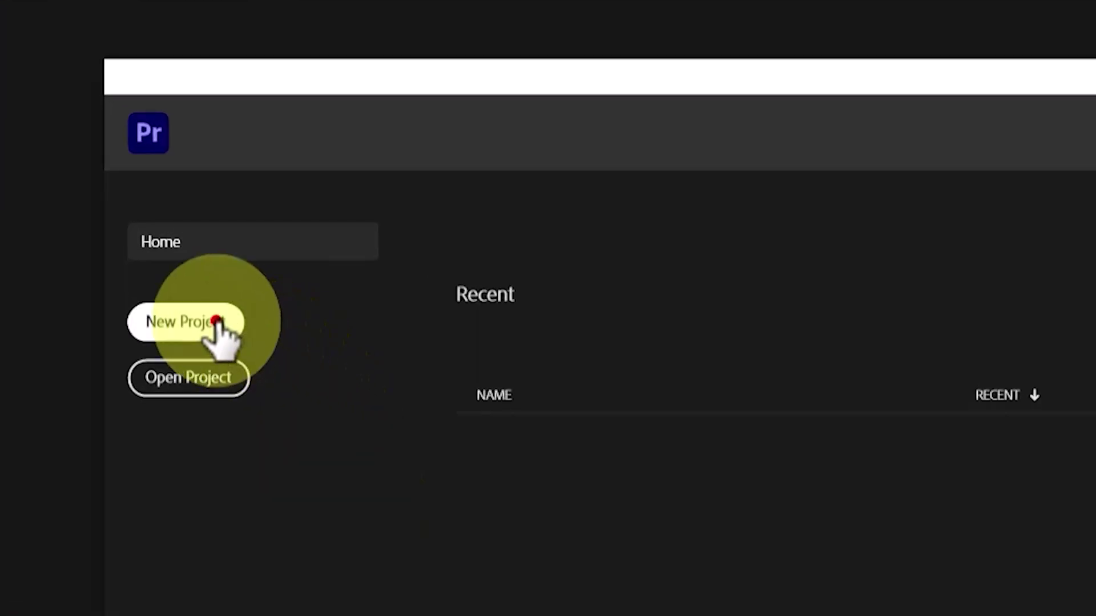
pyautogui.click(122, 65)
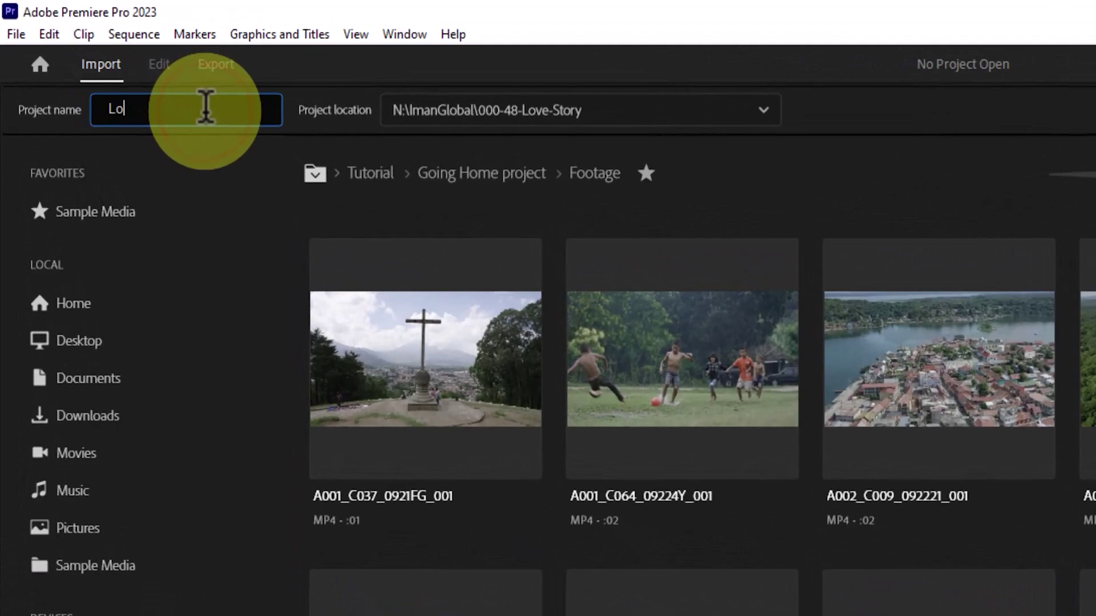
pyautogui.write('Love Story')
pyautogui.click(749, 107)
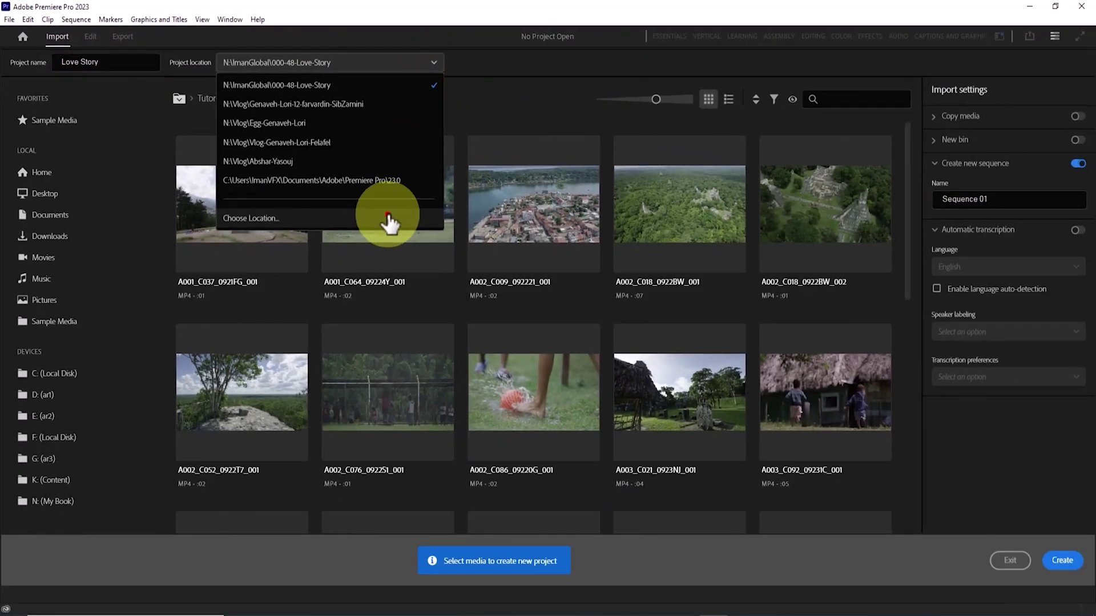
pyautogui.click(677, 377)
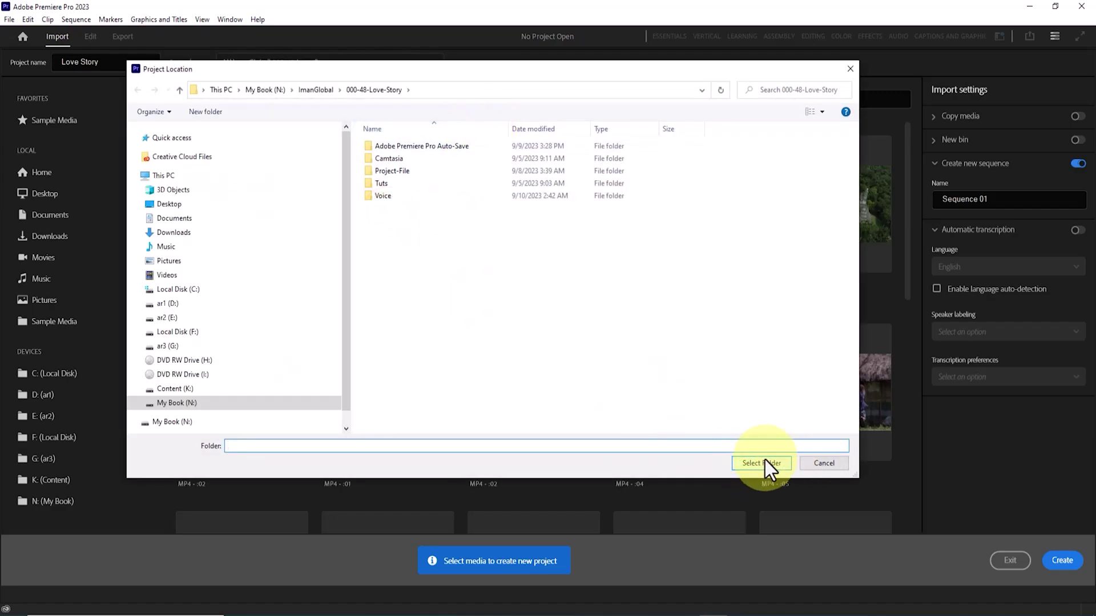
pyautogui.click(765, 462)
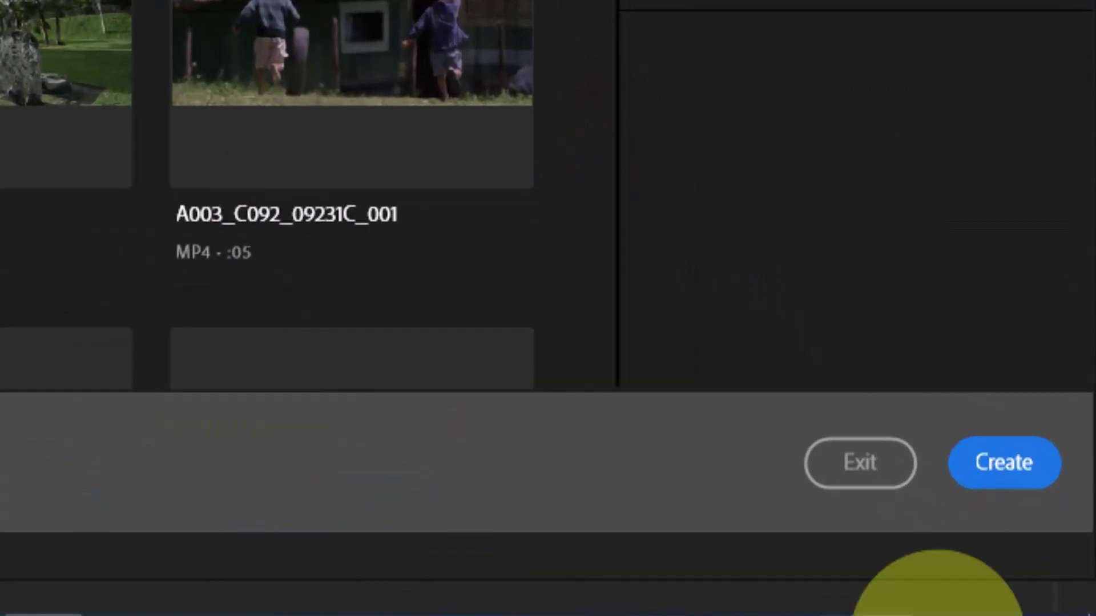
pyautogui.click(1036, 516)
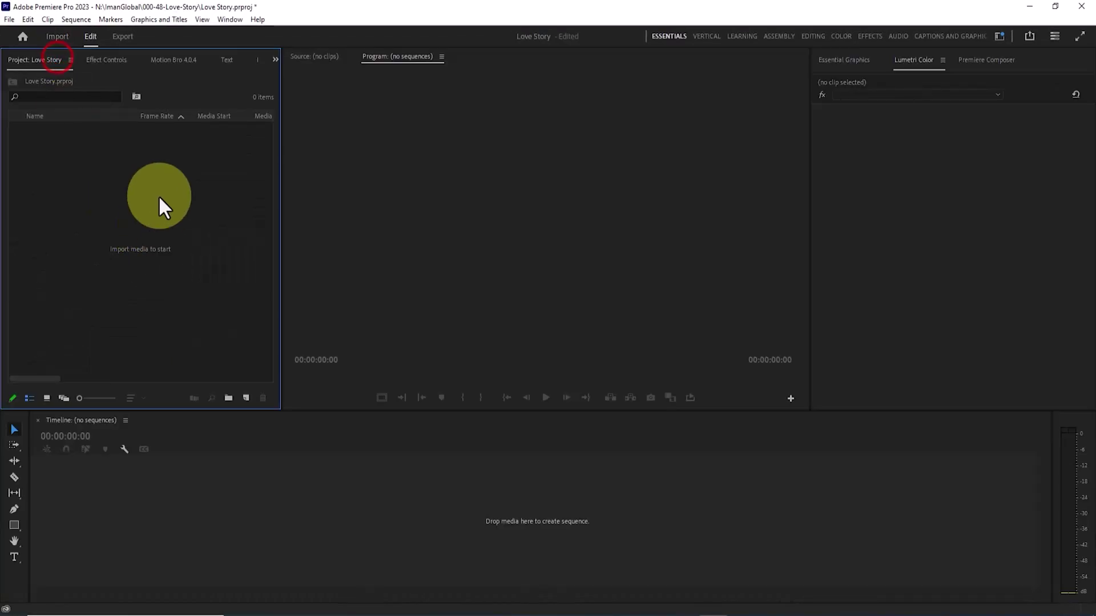
# Import clips 01.mp4–10.mp4 and group them into a new bin named Bin
pyautogui.rightClick(149, 170)
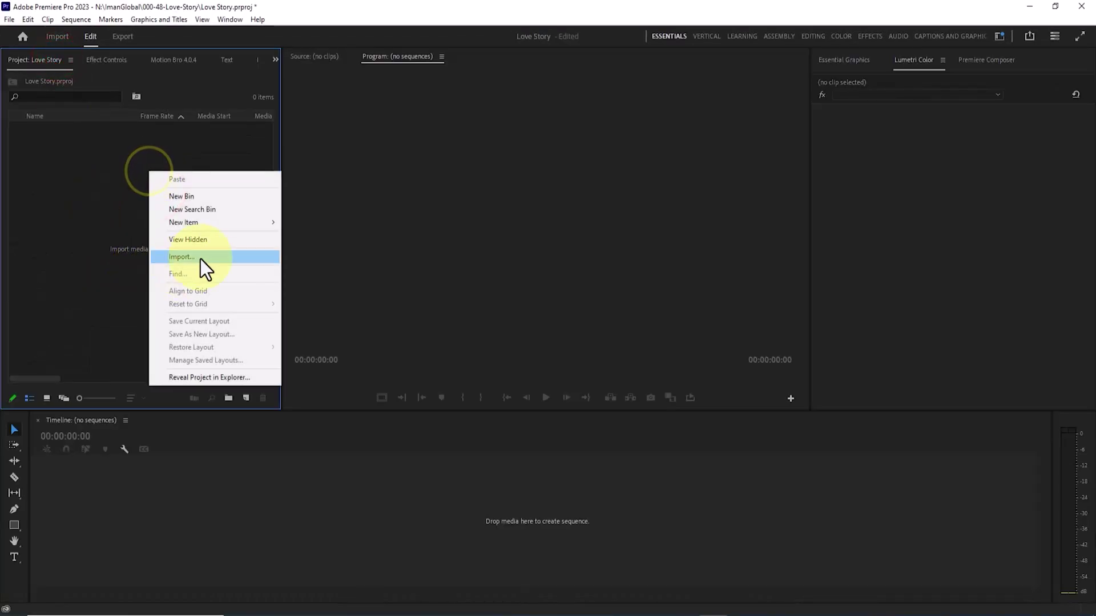
pyautogui.click(265, 257)
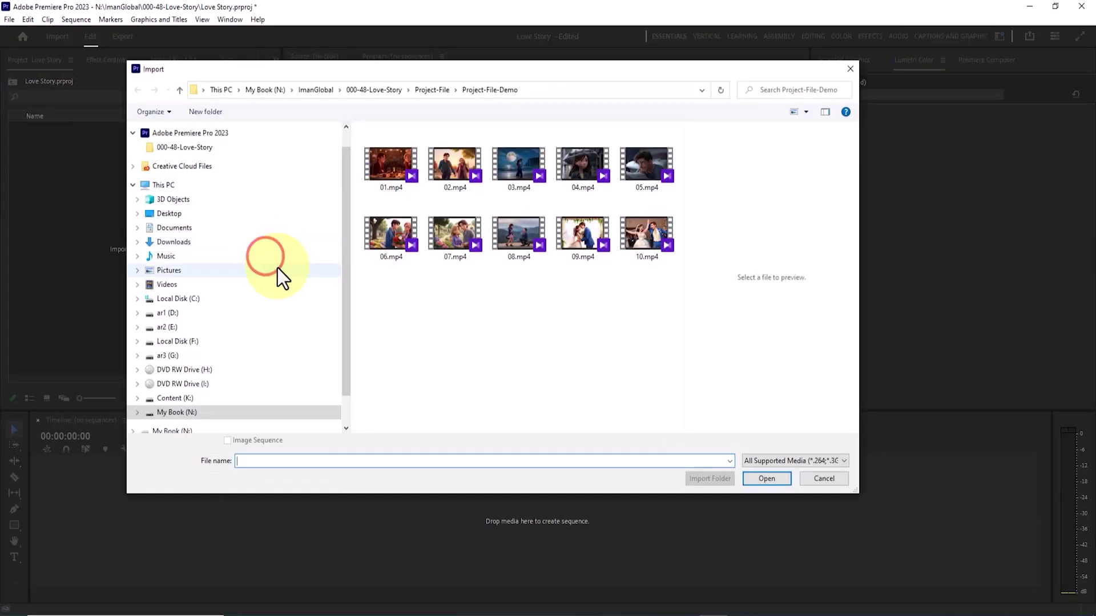
pyautogui.click(388, 177)
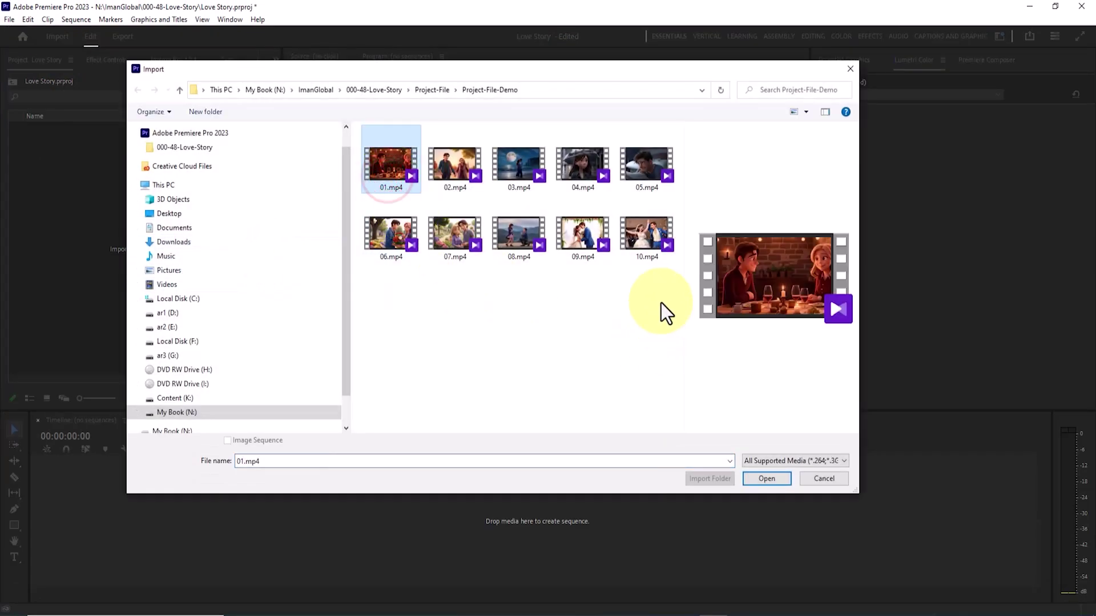
pyautogui.moveTo(661, 302); pyautogui.dragTo(374, 137)
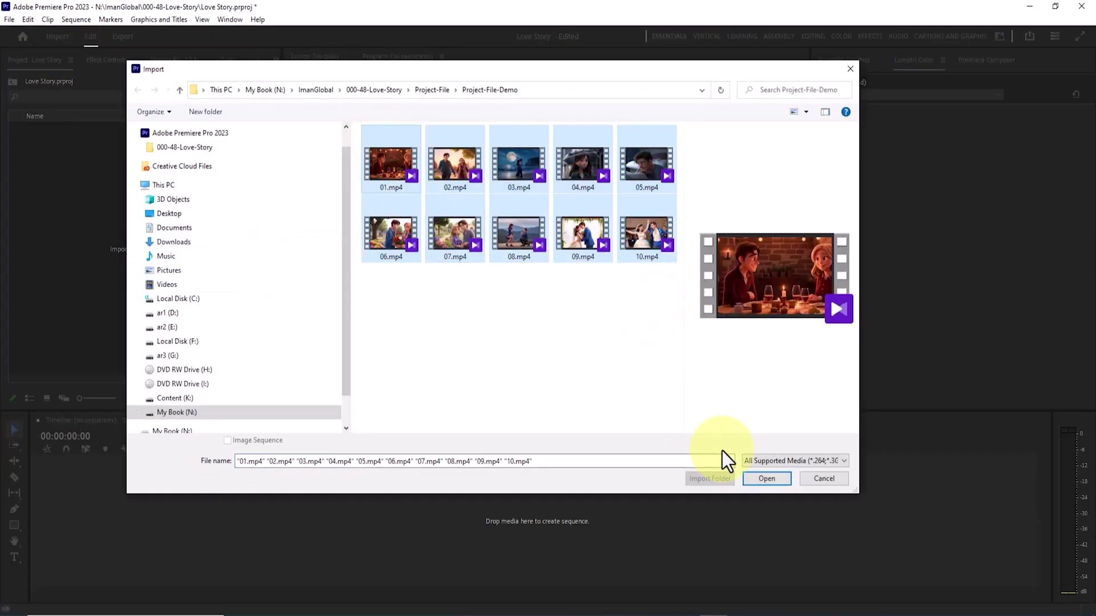
pyautogui.click(766, 483)
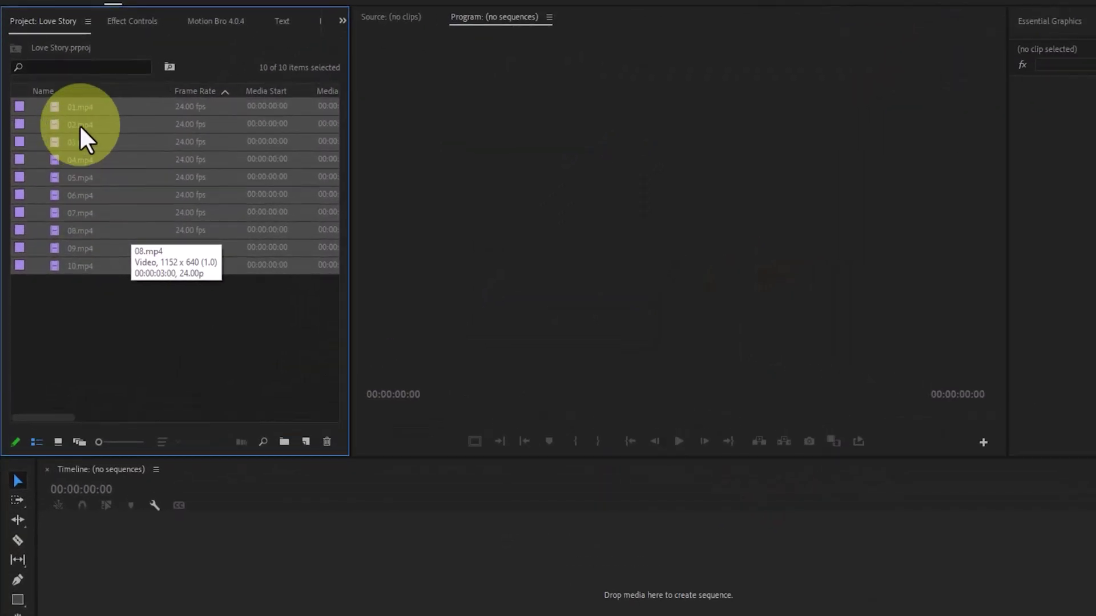
pyautogui.moveTo(55, 105); pyautogui.dragTo(282, 443)
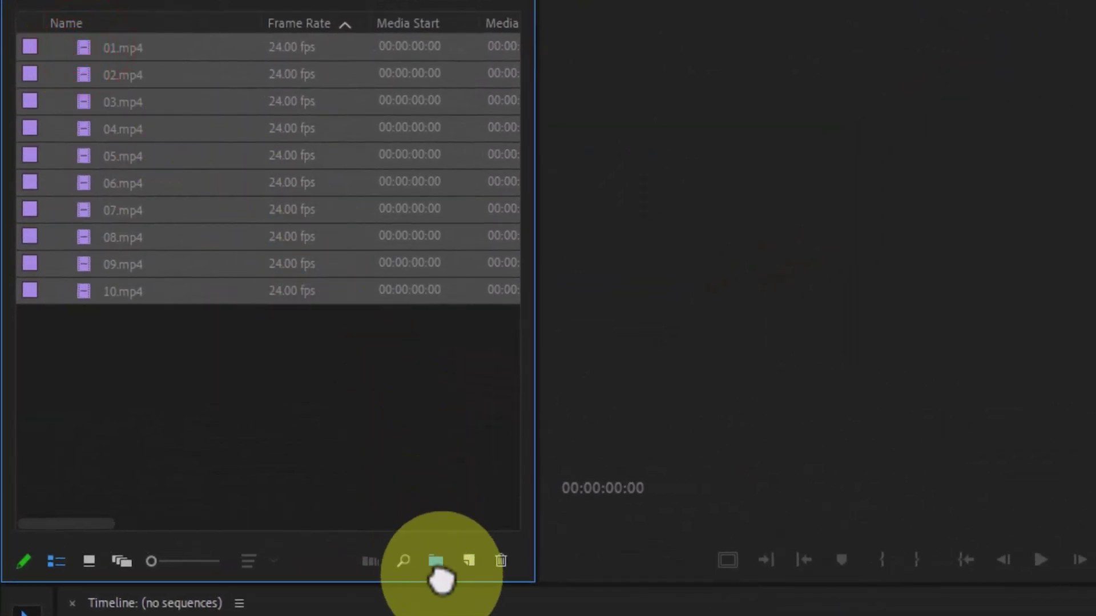
pyautogui.click(328, 440)
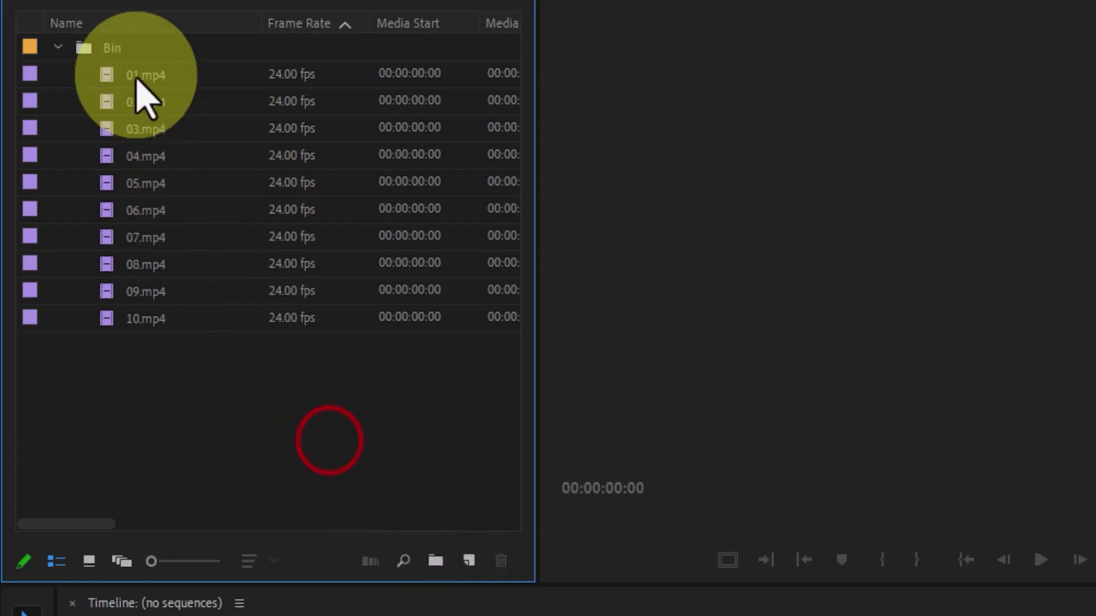
# Create sequence 01 from 01.mp4, append clips 02–10.mp4 on V1, and zoom out to review
pyautogui.click(136, 75)
pyautogui.moveTo(101, 74); pyautogui.dragTo(630, 615)
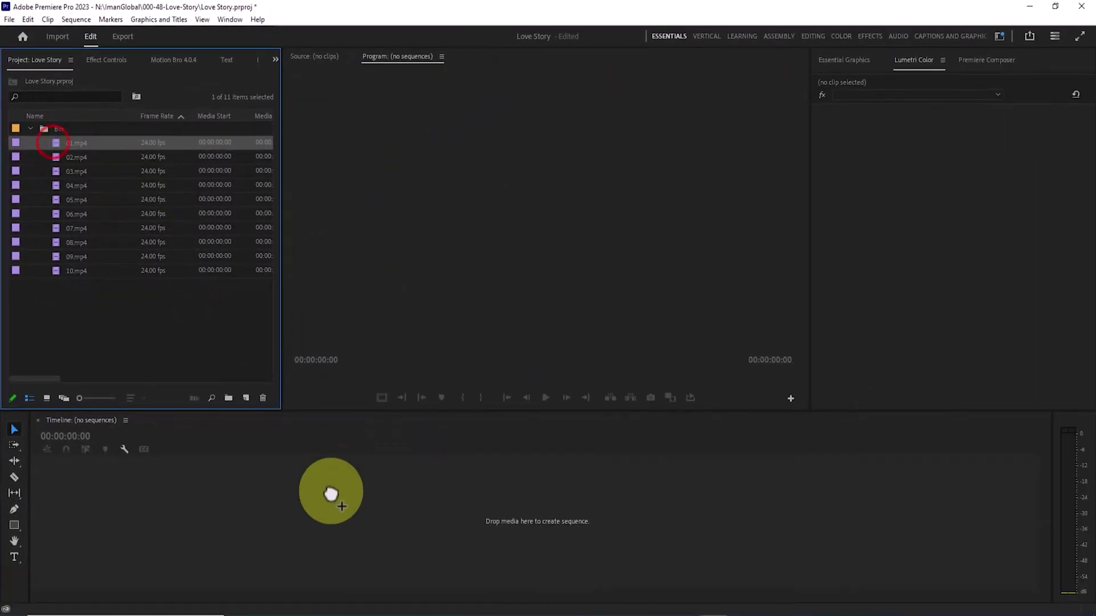
pyautogui.moveTo(327, 515); pyautogui.dragTo(324, 517)
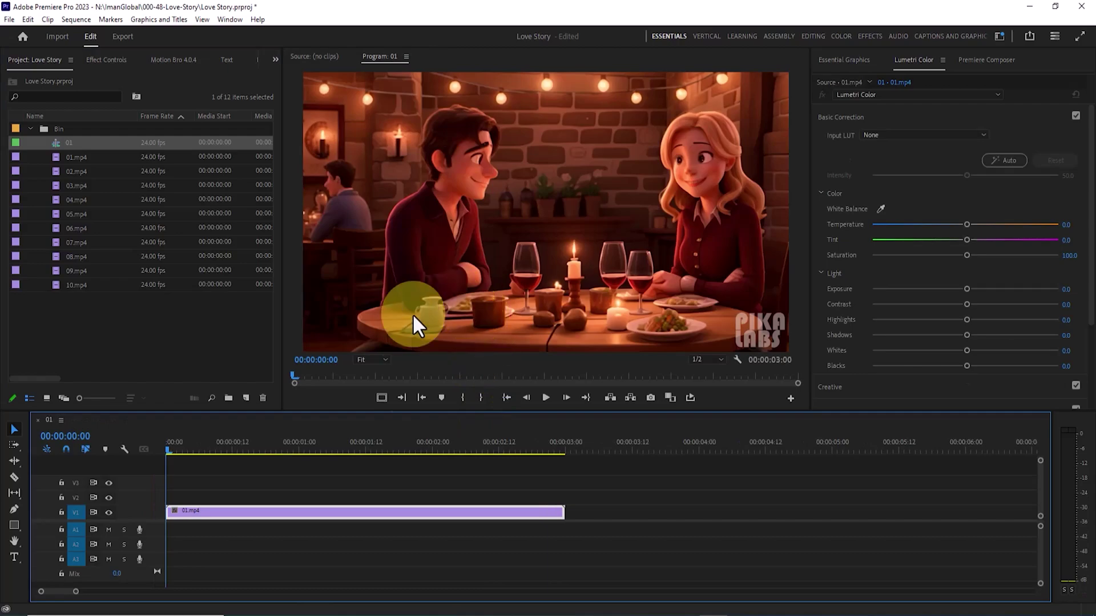
pyautogui.moveTo(80, 593); pyautogui.dragTo(130, 600)
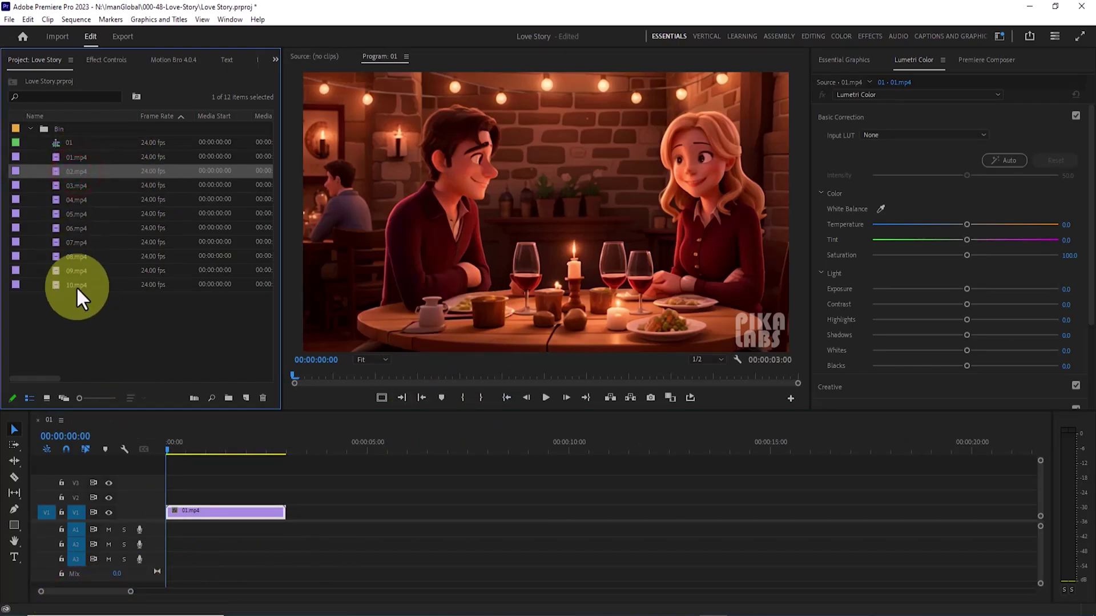
pyautogui.moveTo(76, 287); pyautogui.dragTo(283, 491)
pyautogui.moveTo(232, 447); pyautogui.dragTo(563, 451)
pyautogui.moveTo(132, 594); pyautogui.dragTo(262, 597)
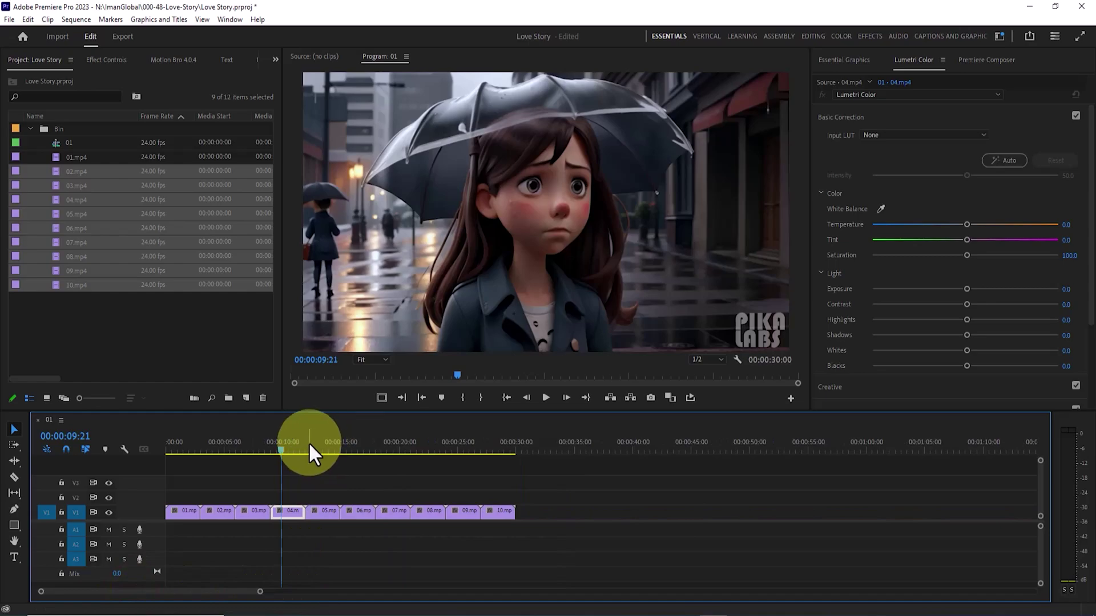
pyautogui.moveTo(313, 451); pyautogui.dragTo(132, 455)
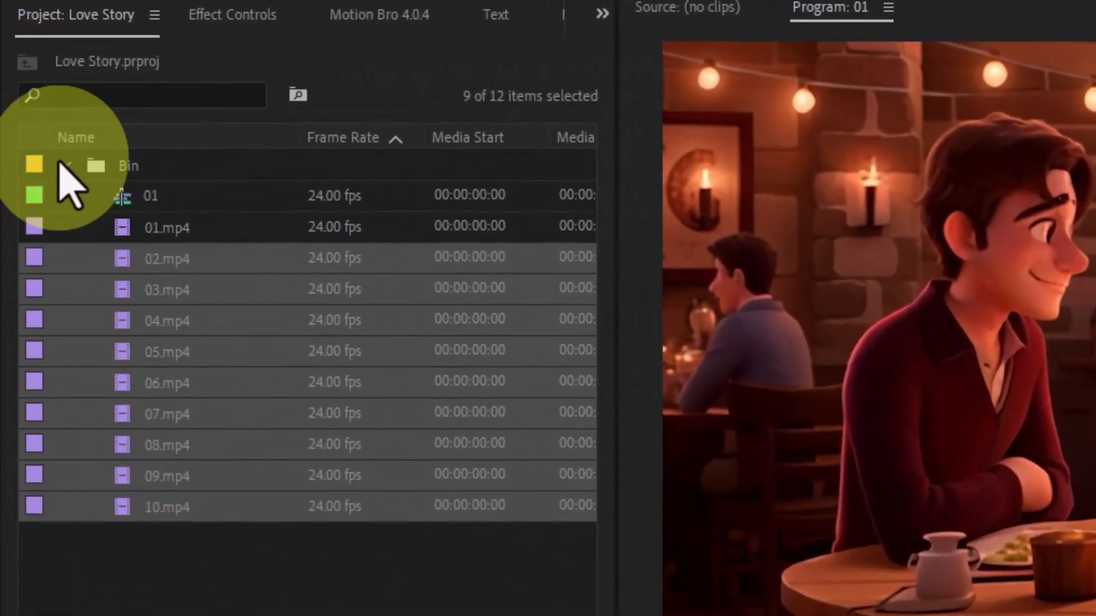
# Move sequence 01 out of the bin and rename it Love Story
pyautogui.click(79, 151)
pyautogui.moveTo(121, 201); pyautogui.dragTo(183, 594)
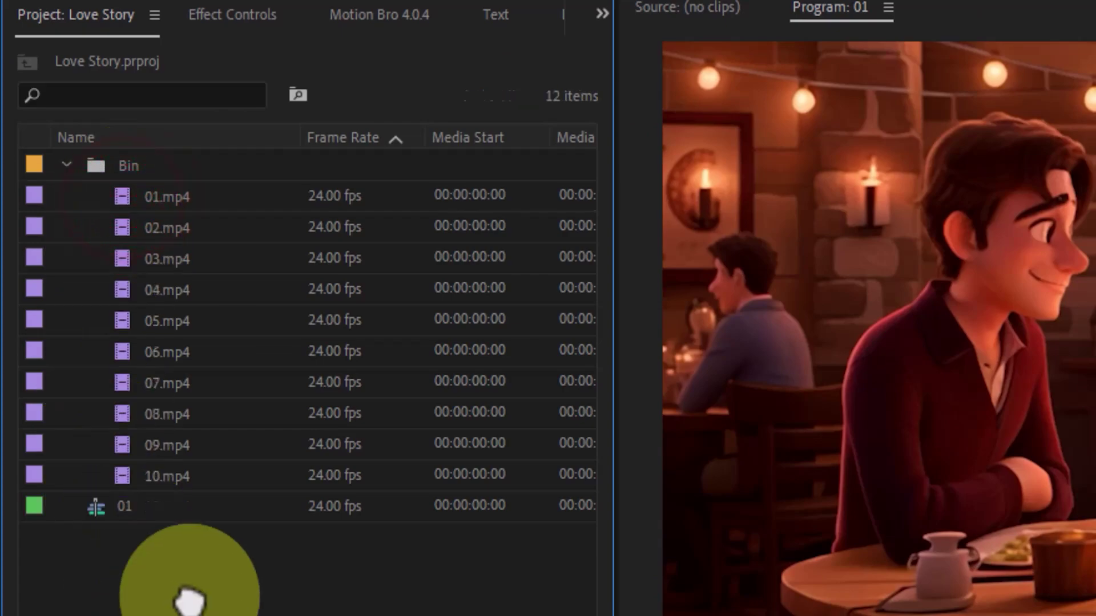
pyautogui.click(67, 166)
pyautogui.click(122, 196)
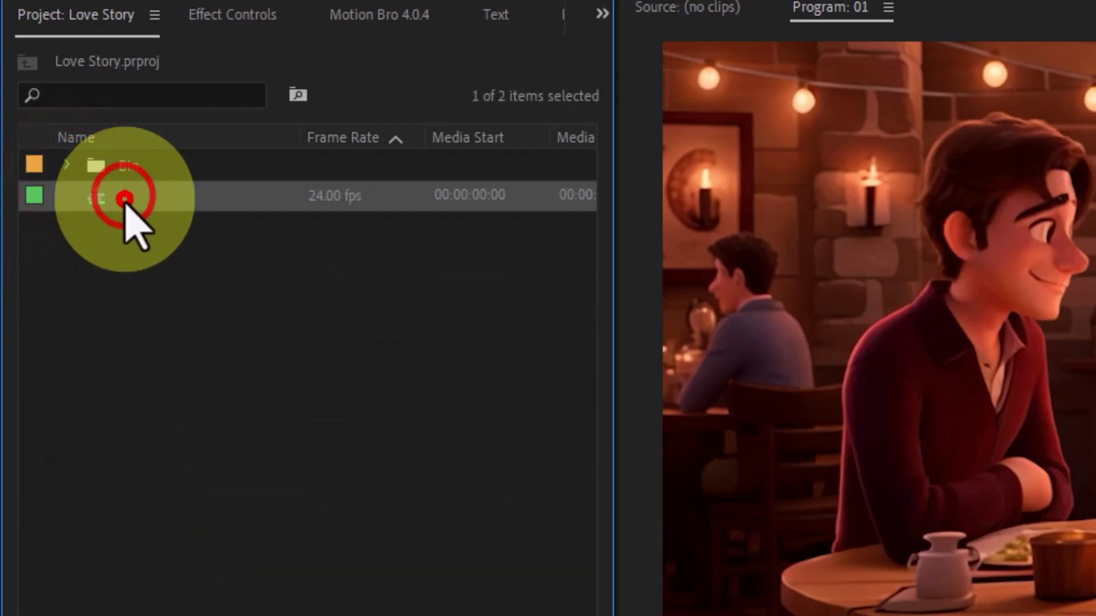
pyautogui.click(122, 196)
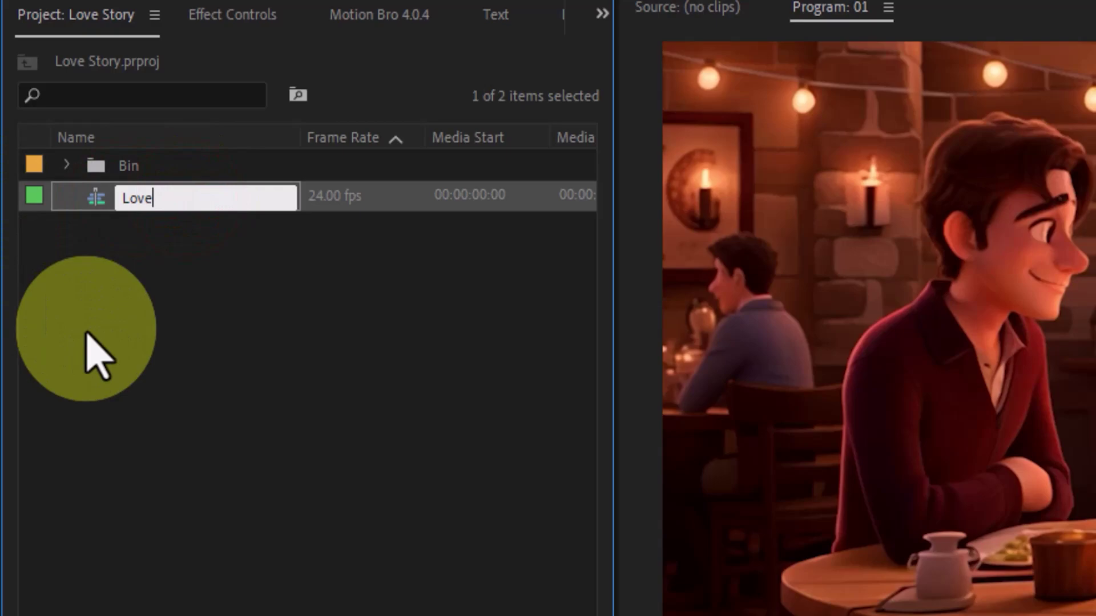
pyautogui.write('Love Story')
pyautogui.press('Return')
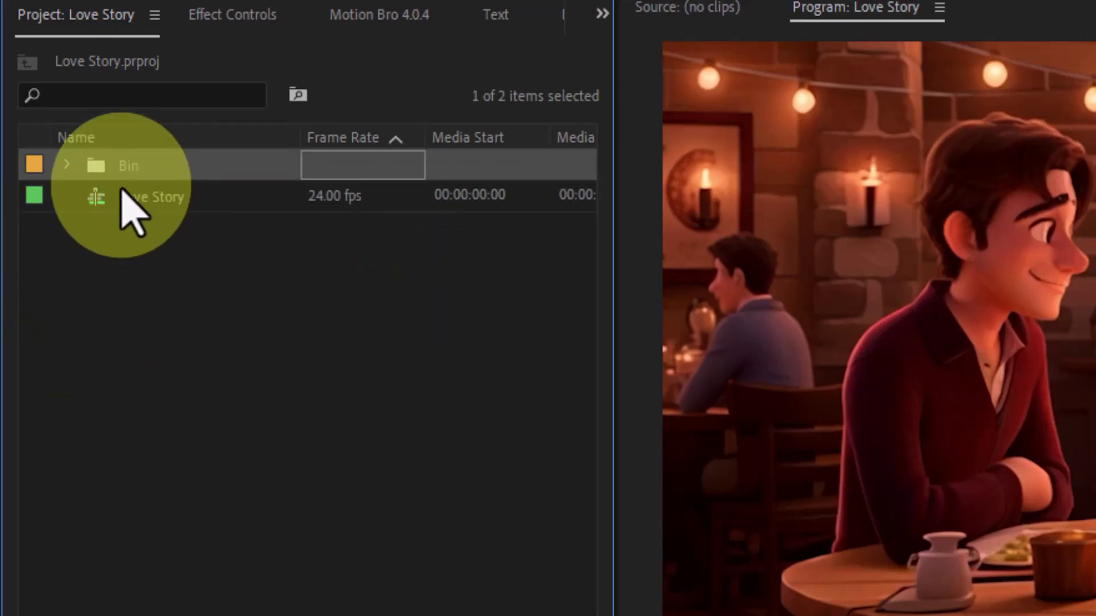
# Rename the clip bin to Video
pyautogui.click(141, 167)
pyautogui.write('Vid')
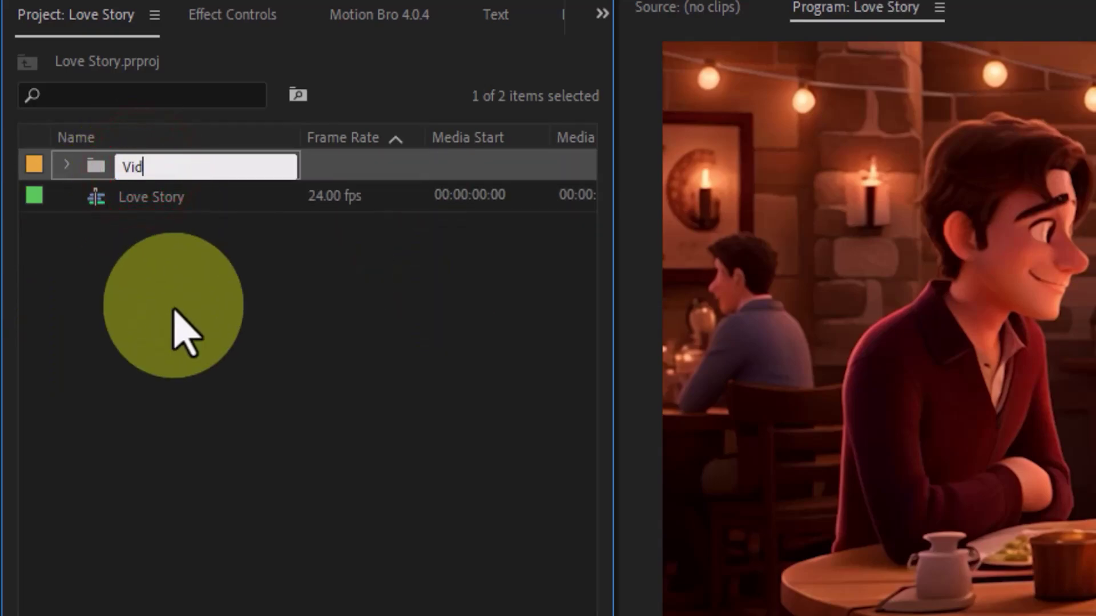
pyautogui.write('eo')
pyautogui.press('Tab')
pyautogui.click(168, 304)
# Import the ten voice files 01.m4a–10.m4a into the project
pyautogui.rightClick(293, 345)
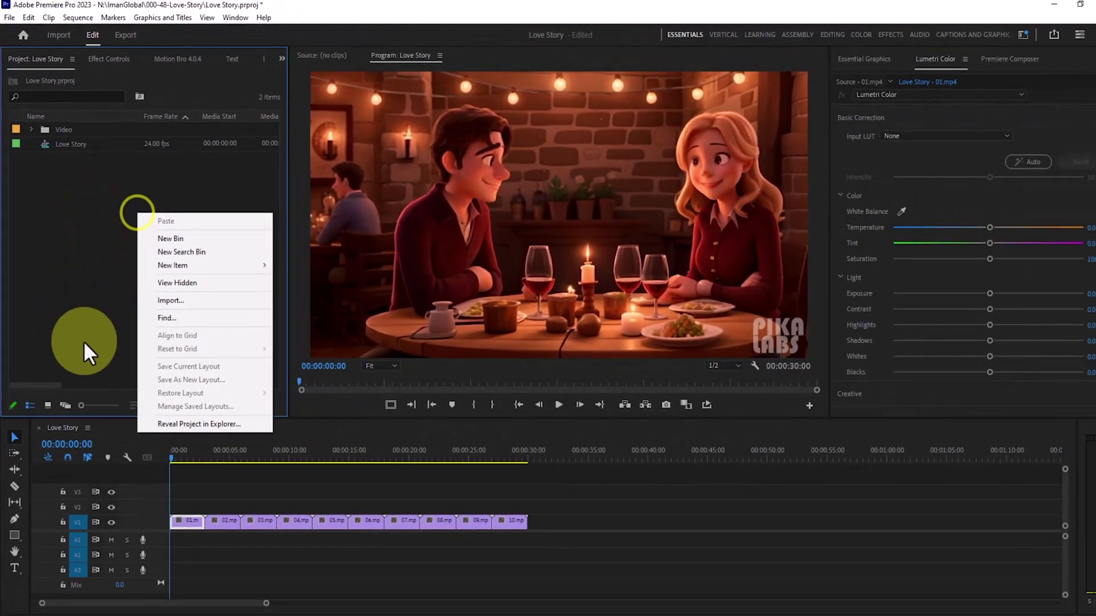
pyautogui.click(171, 300)
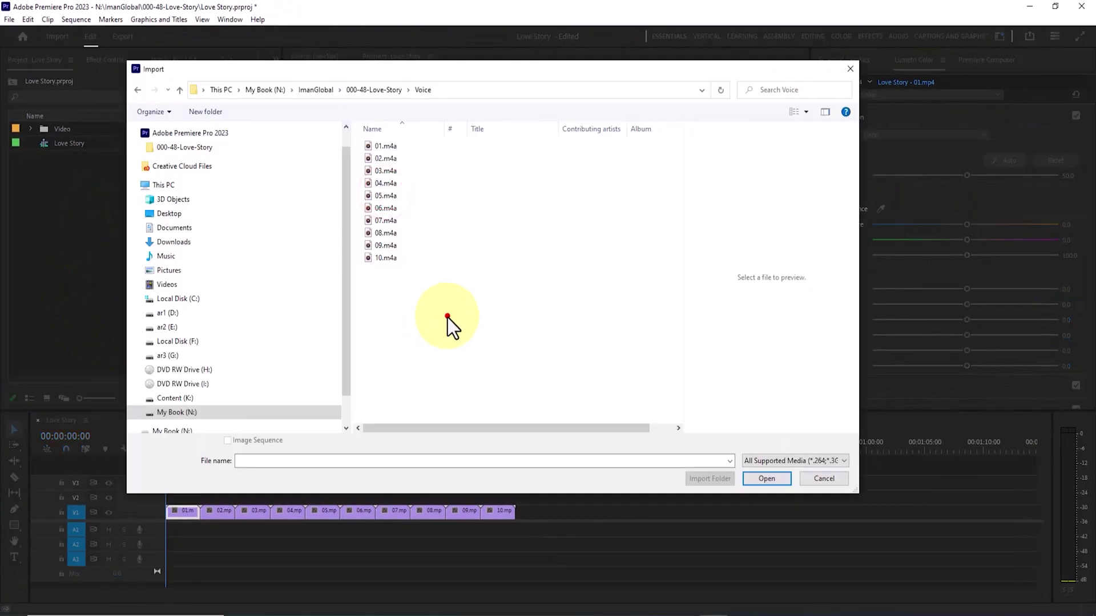
pyautogui.moveTo(448, 318); pyautogui.dragTo(356, 95)
pyautogui.click(770, 480)
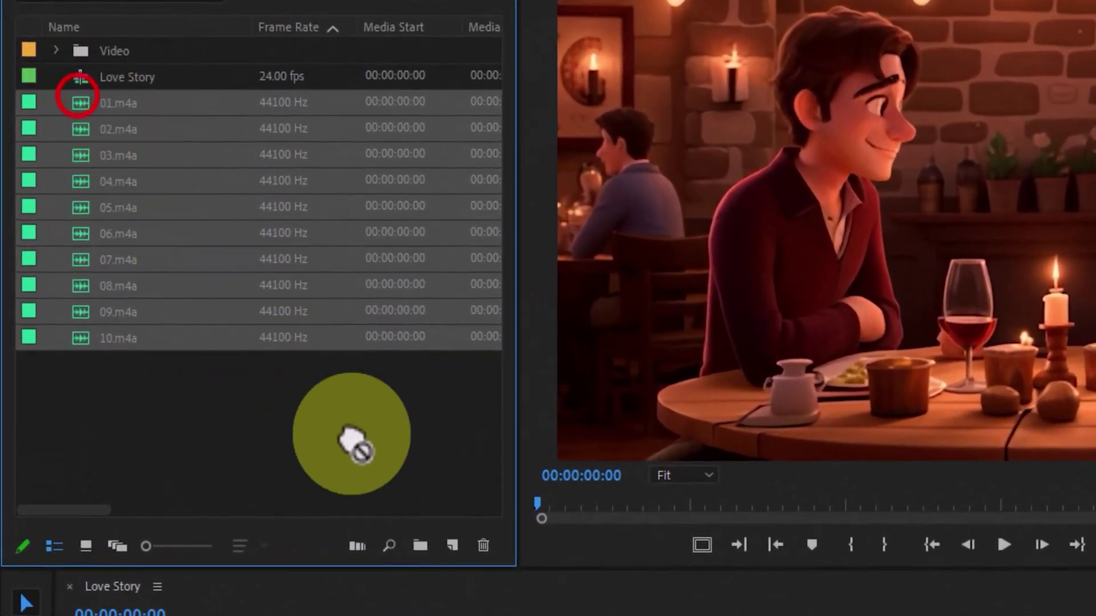
# Gather the ten .m4a voice files into a new bin named Voice
pyautogui.click(420, 547)
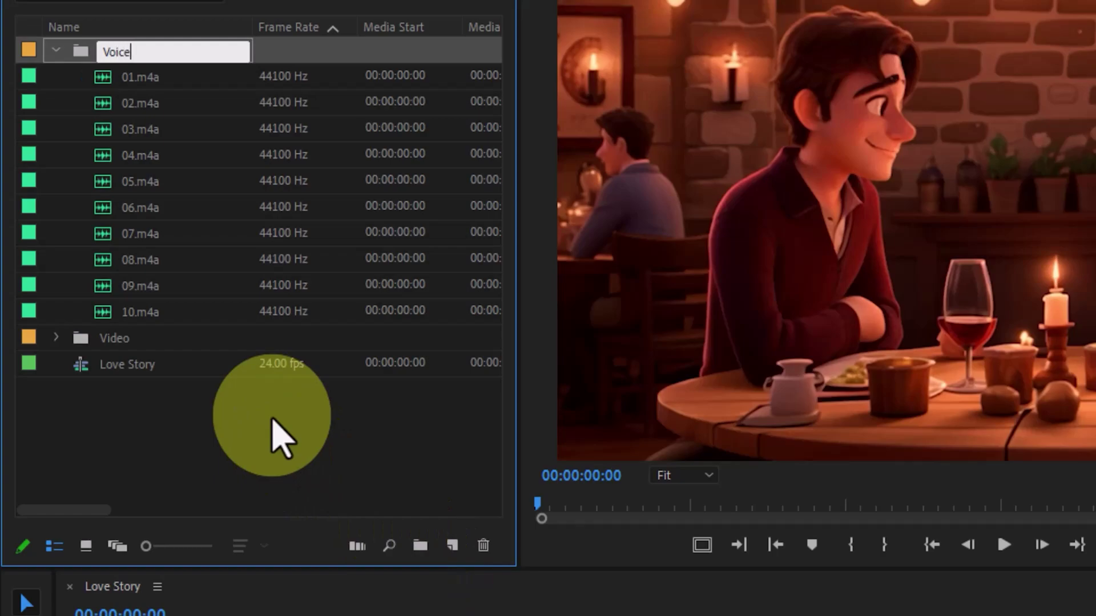
pyautogui.press('Tab')
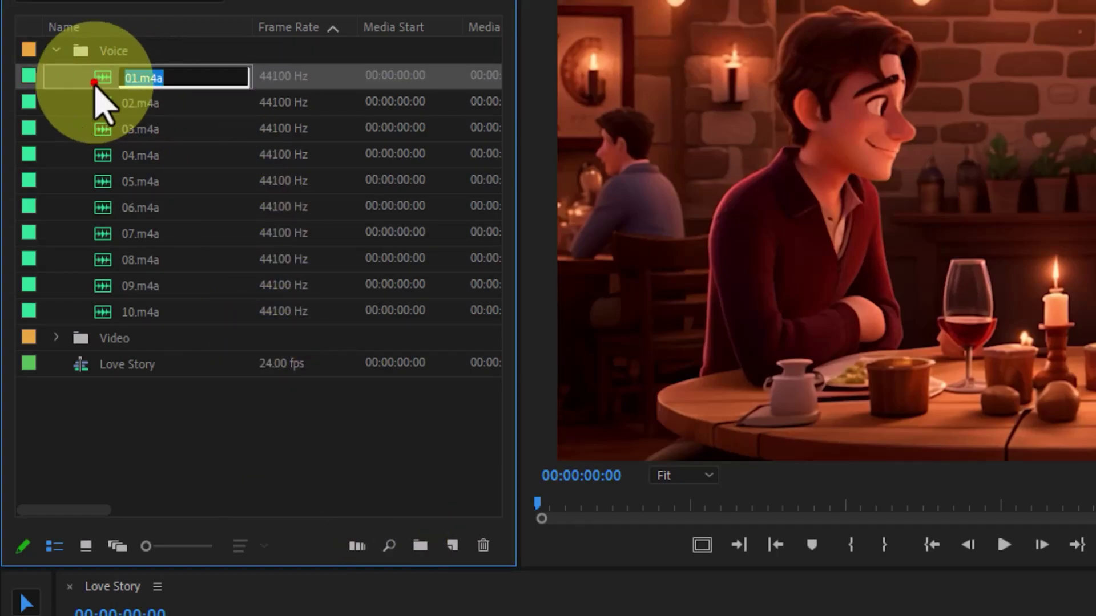
# Drop voice clips 01–10.m4a onto track A1 at the sequence start and collapse the Voice bin
pyautogui.click(95, 82)
pyautogui.keyDown('shift'); pyautogui.click(151, 314); pyautogui.keyUp('shift')
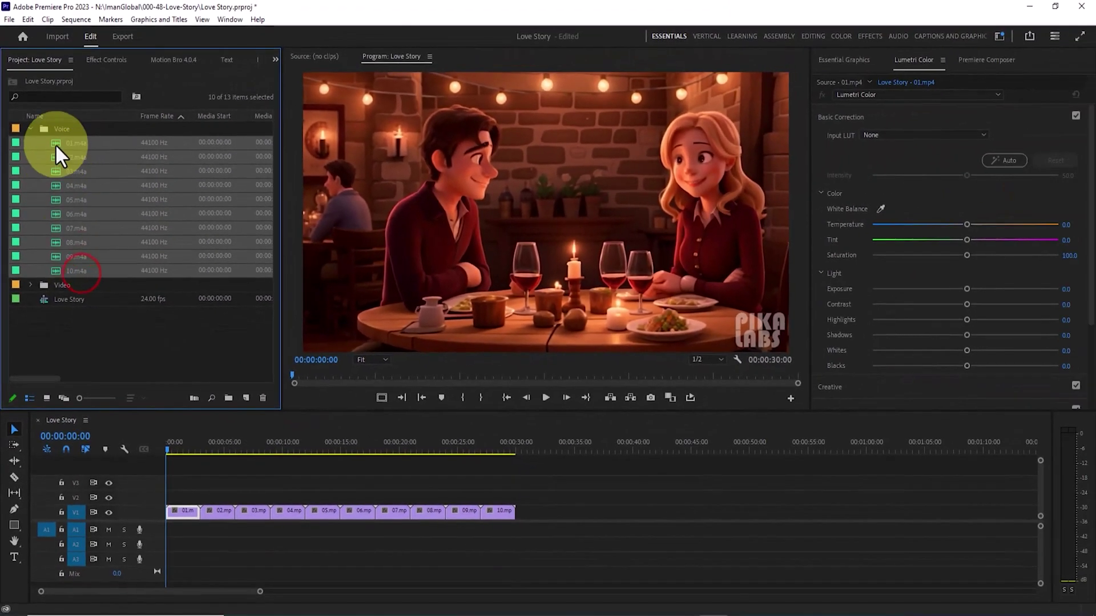
pyautogui.moveTo(56, 144); pyautogui.dragTo(326, 535)
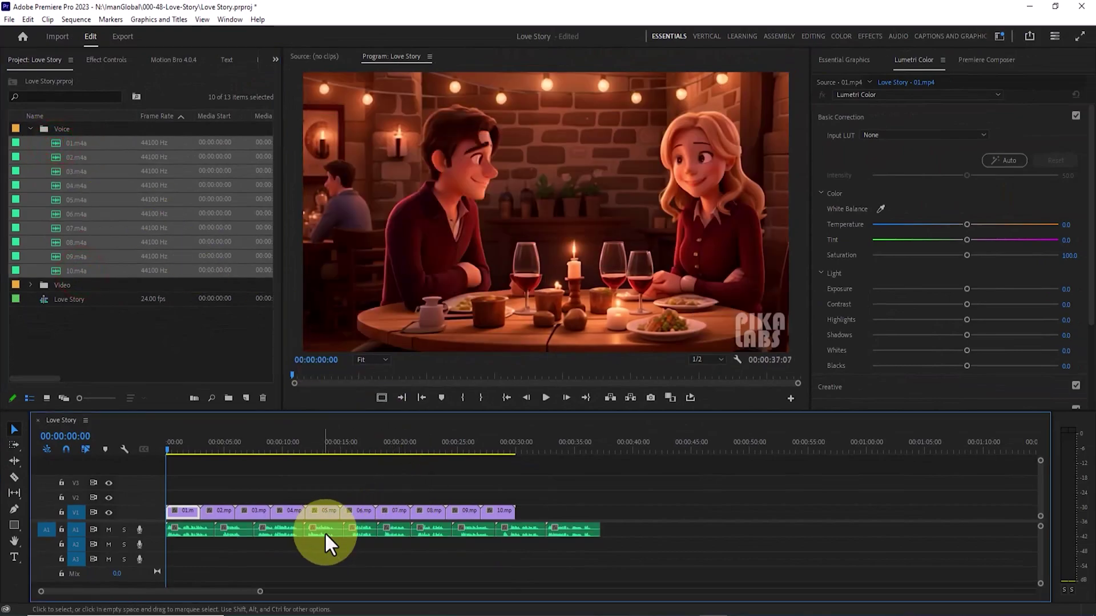
pyautogui.click(31, 129)
pyautogui.click(188, 449)
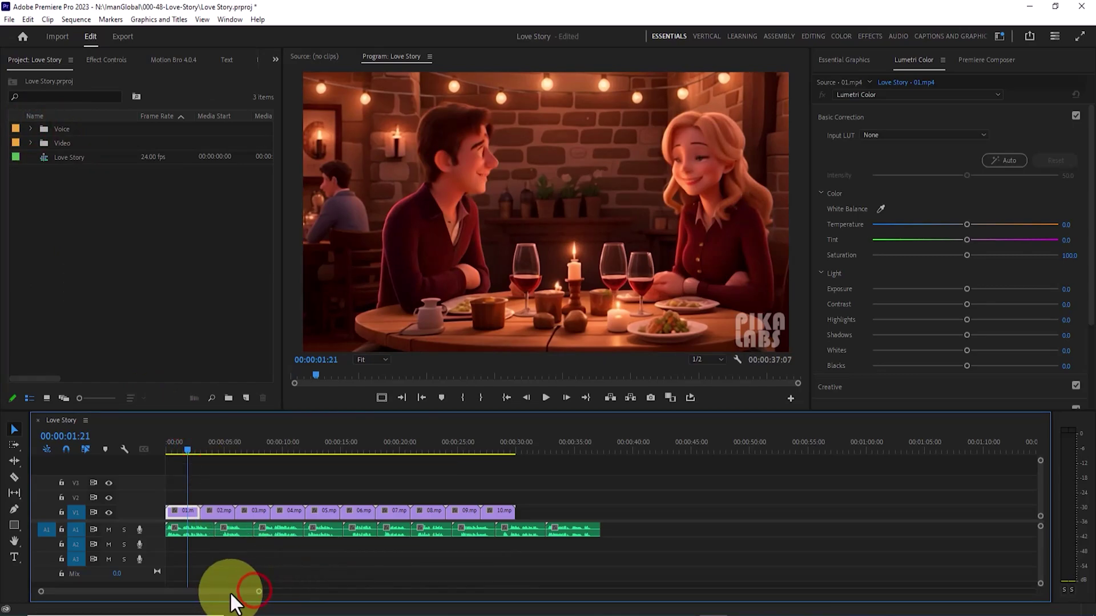
pyautogui.moveTo(261, 597); pyautogui.dragTo(175, 597)
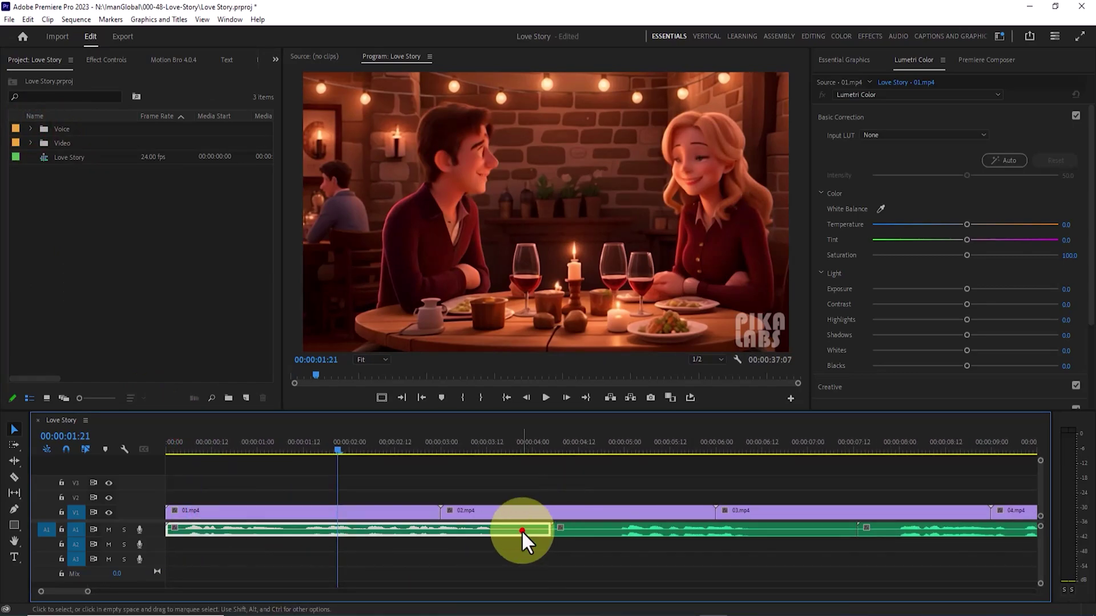
# Cut the A1 voice audio at 00:00:03:16, around 00:00:06:12 and near 00:00:07:21
pyautogui.click(505, 436)
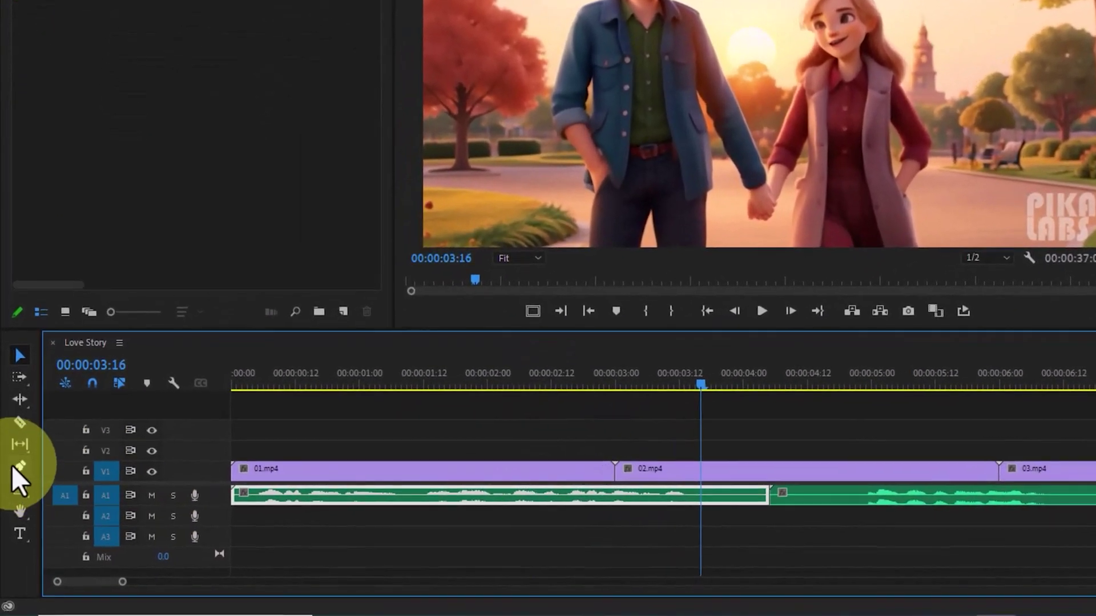
pyautogui.click(19, 423)
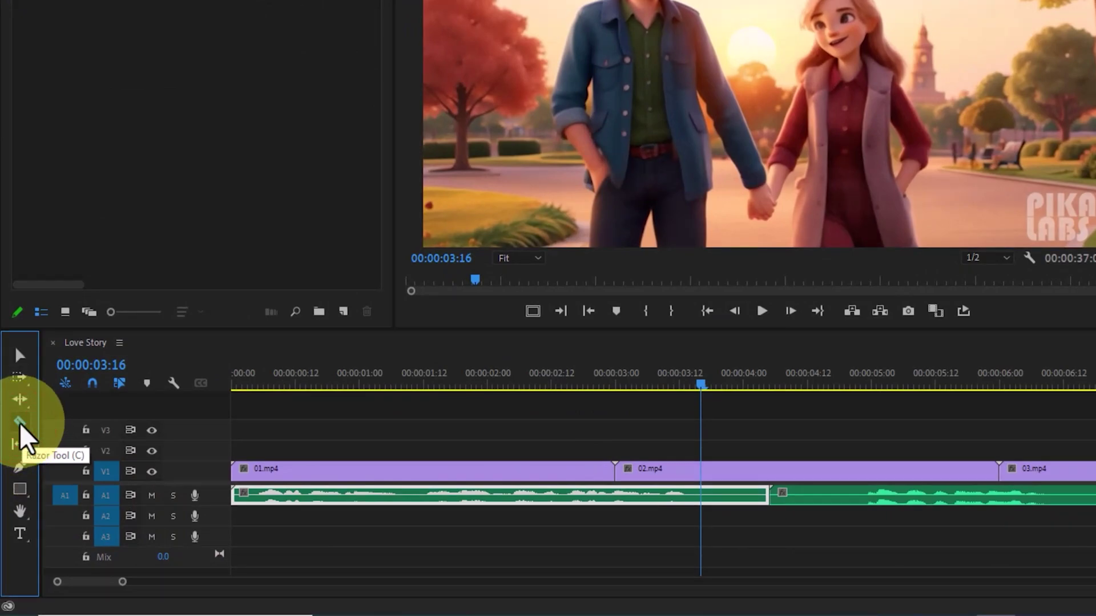
pyautogui.click(703, 494)
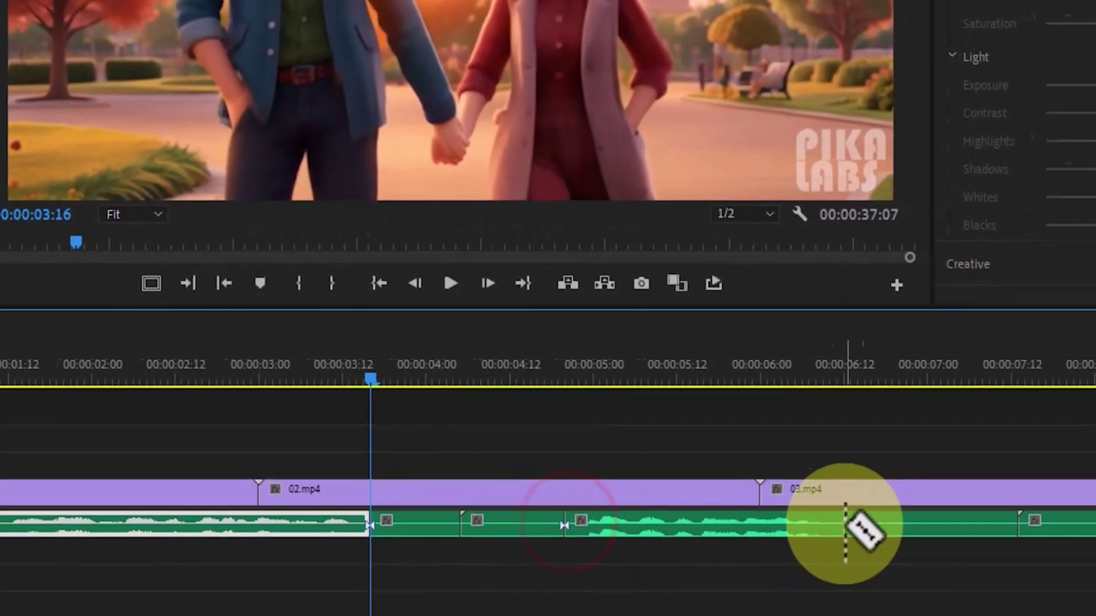
pyautogui.click(1052, 502)
pyautogui.click(967, 536)
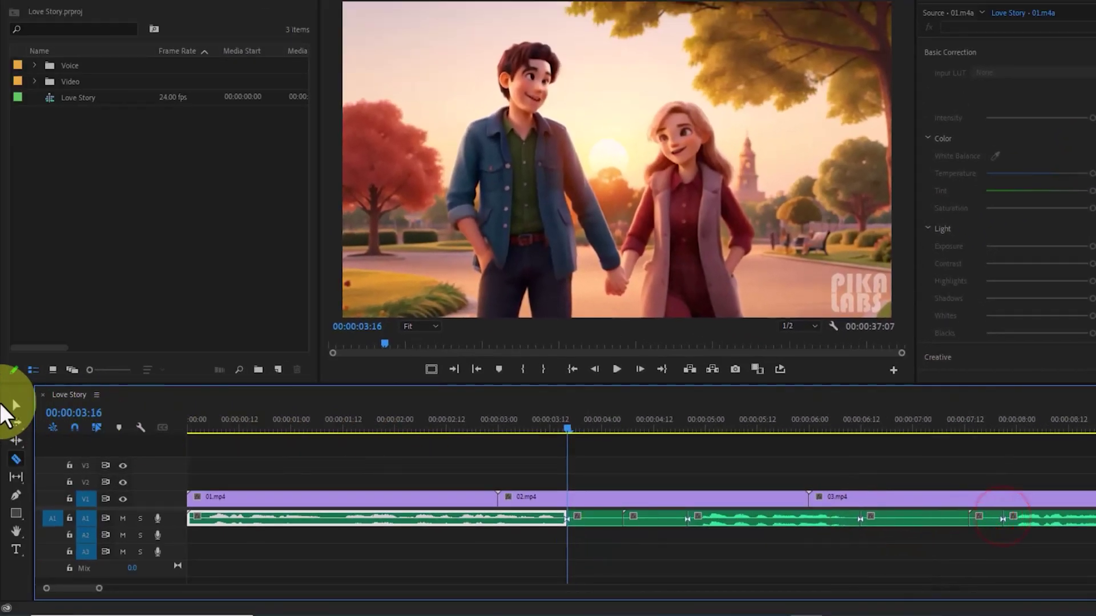
# Clear the stray voice audio pieces between the cuts from track A1
pyautogui.click(13, 407)
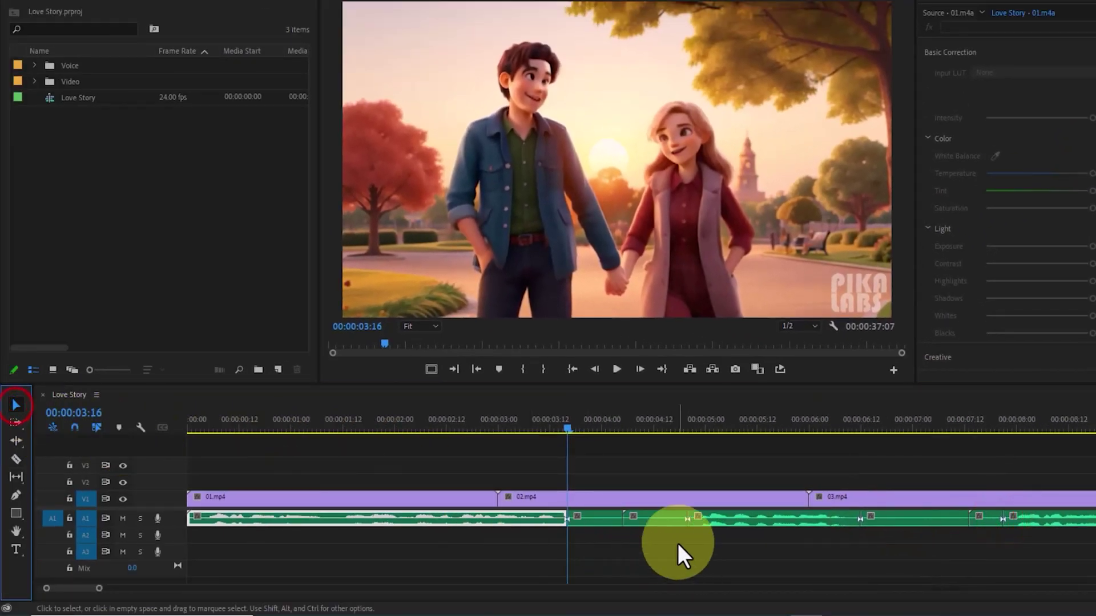
pyautogui.moveTo(667, 542); pyautogui.dragTo(619, 528)
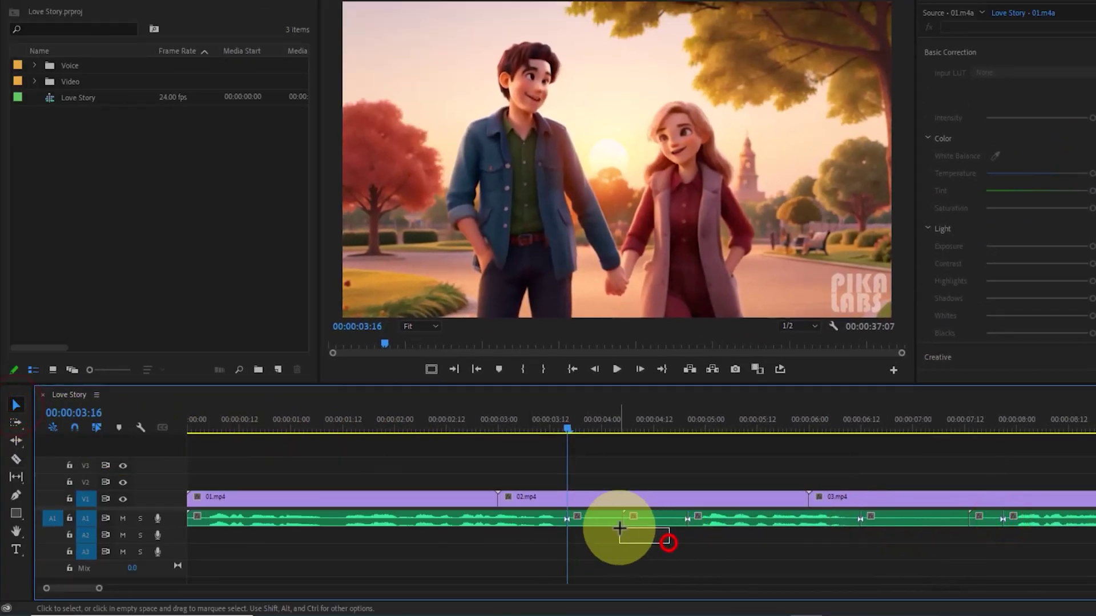
pyautogui.rightClick(661, 522)
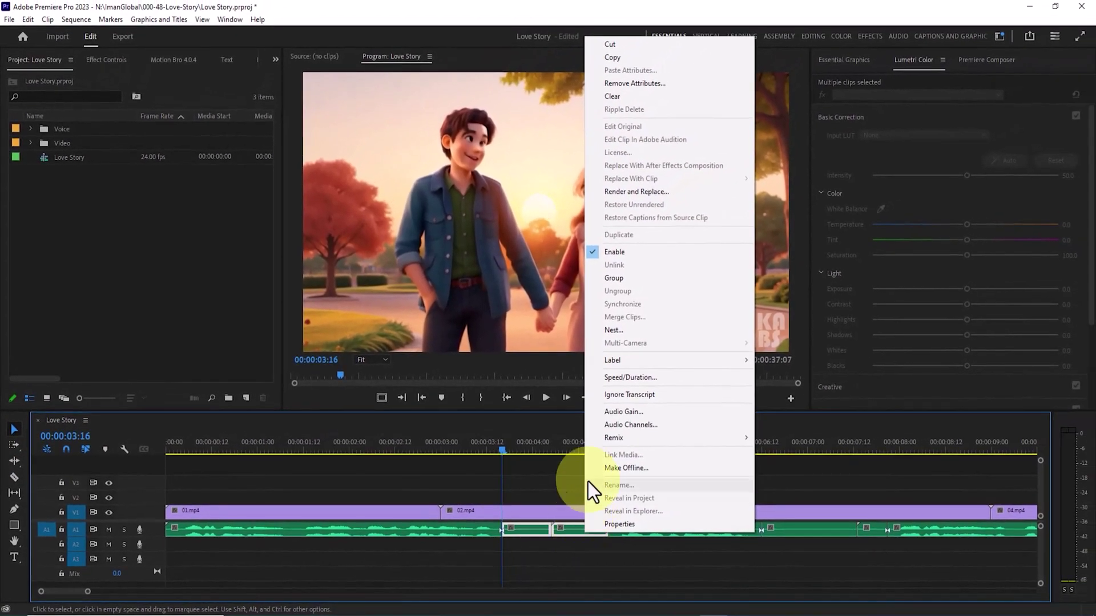
pyautogui.click(623, 96)
pyautogui.moveTo(839, 555); pyautogui.dragTo(817, 532)
pyautogui.rightClick(817, 532)
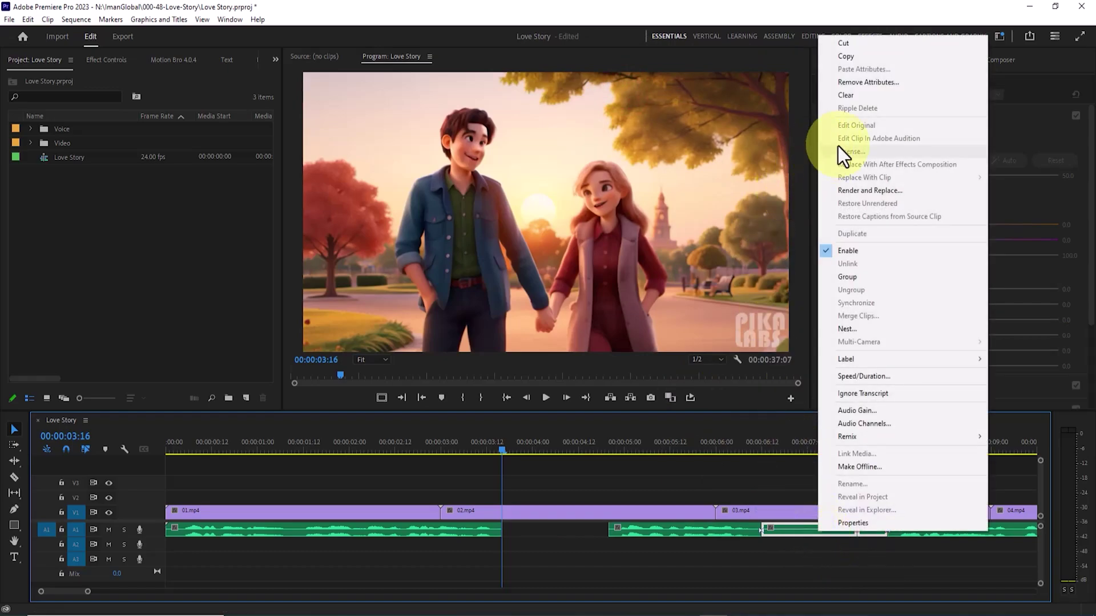
pyautogui.click(854, 97)
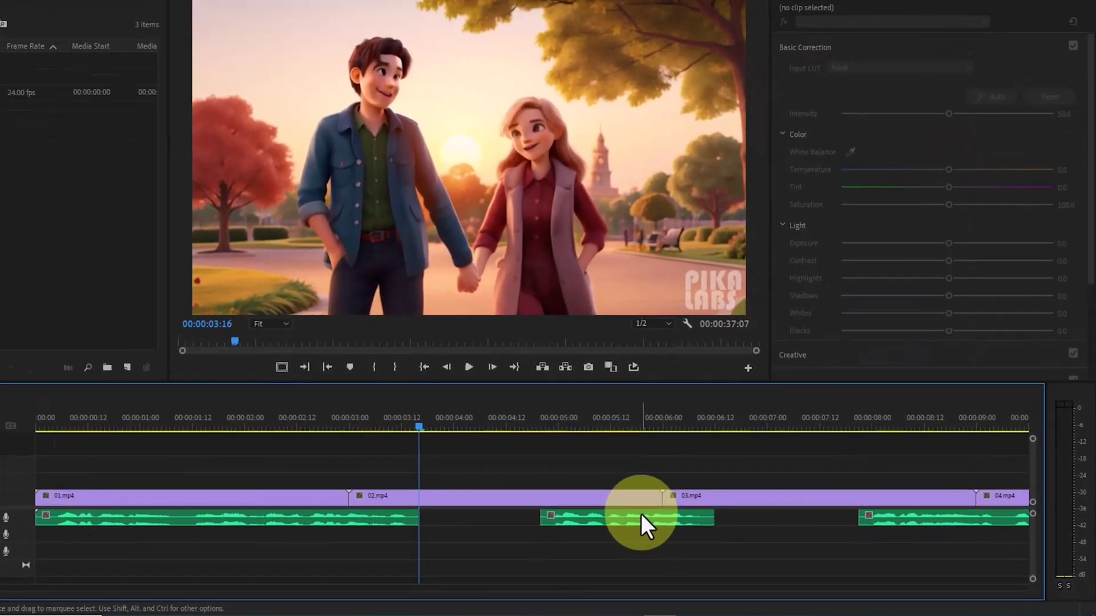
# Slide the voice clips left, including 03.m4a, so each lines up under its matching shot
pyautogui.moveTo(642, 514); pyautogui.dragTo(585, 510)
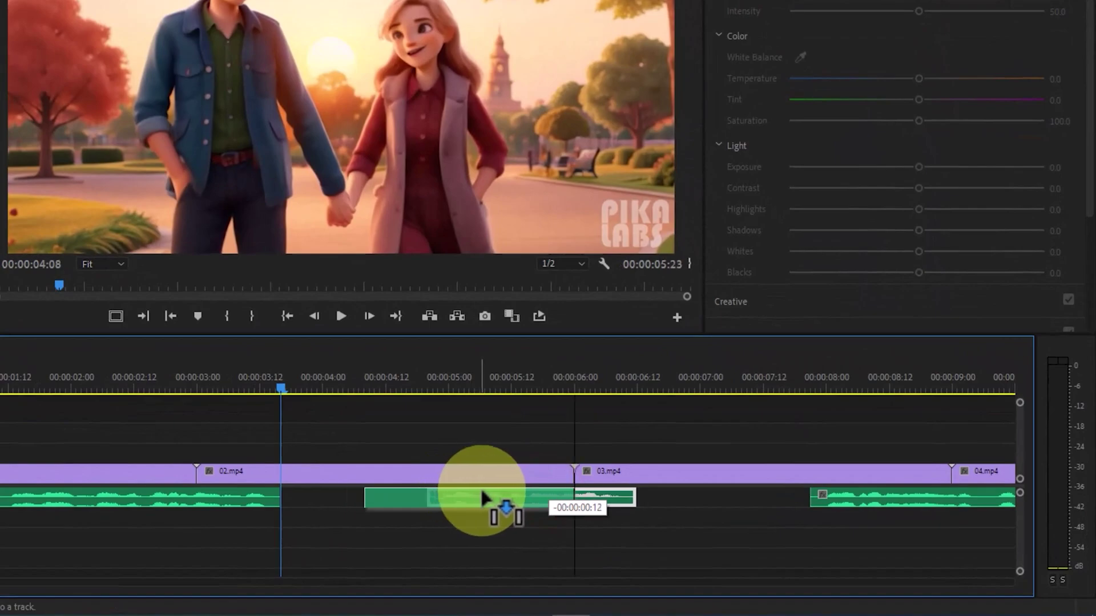
pyautogui.moveTo(482, 492); pyautogui.dragTo(480, 494)
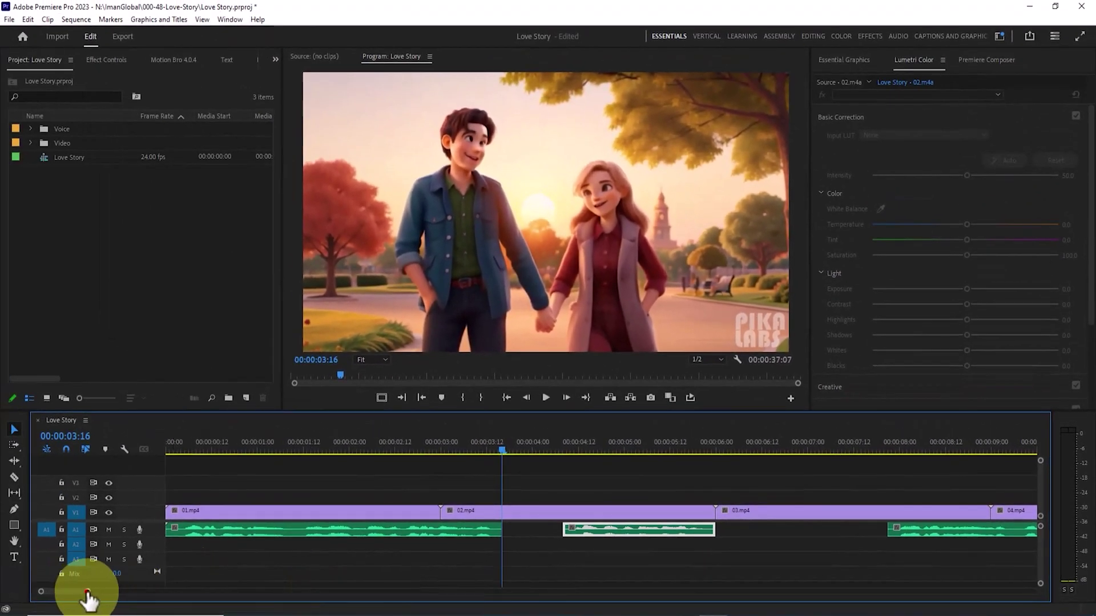
pyautogui.moveTo(88, 594); pyautogui.dragTo(110, 591)
pyautogui.moveTo(651, 530); pyautogui.dragTo(551, 531)
pyautogui.click(617, 536)
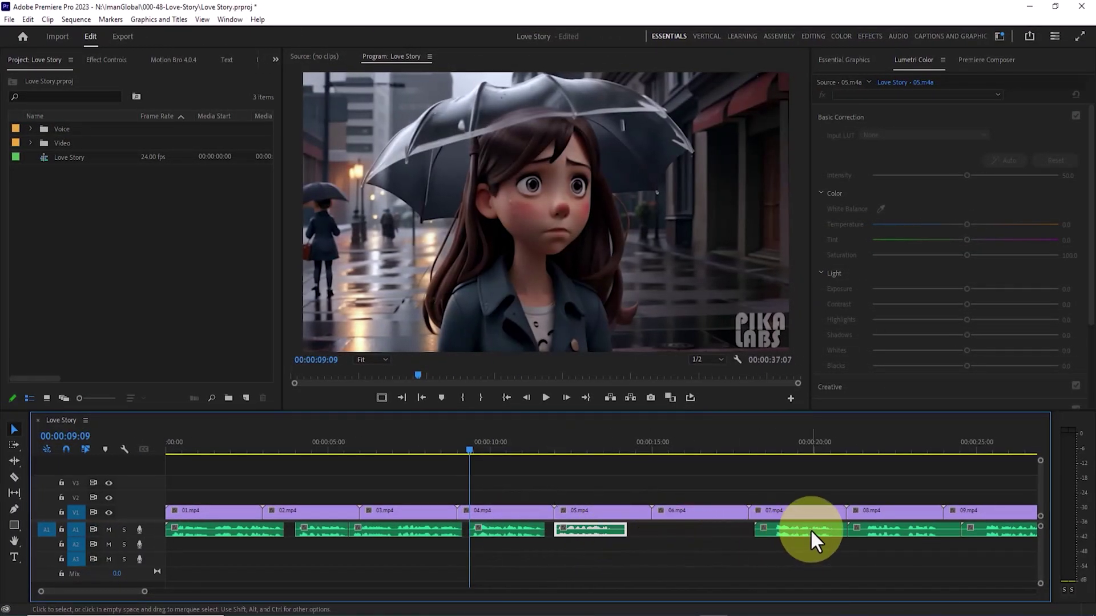
# Move 06.m4a under 06.mp4 and import Big River - Telecasted.mp3 into the project
pyautogui.moveTo(812, 531); pyautogui.dragTo(708, 533)
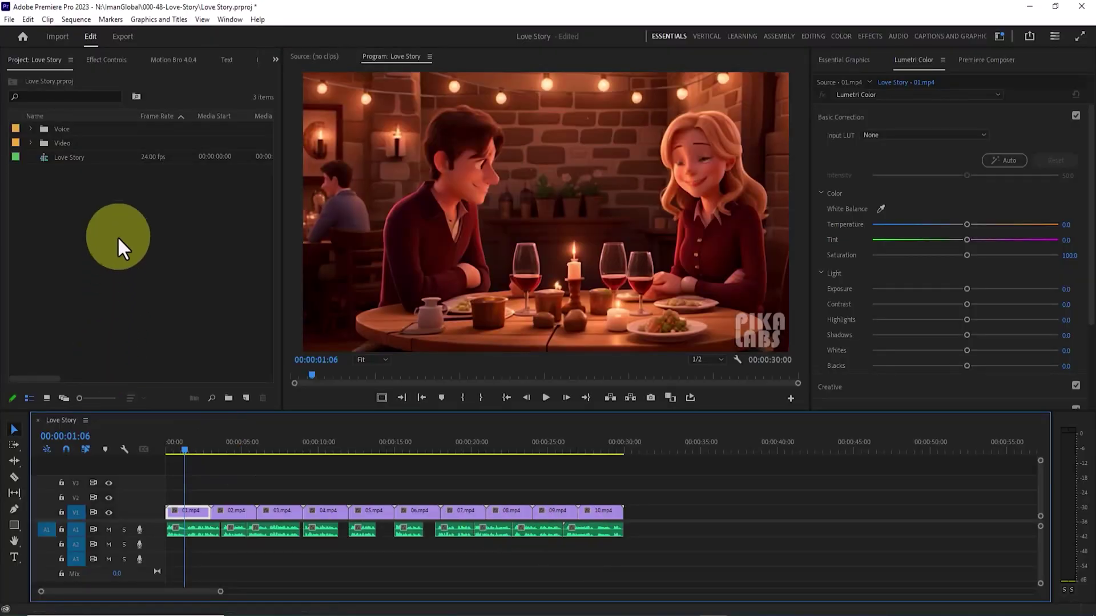
pyautogui.rightClick(118, 233)
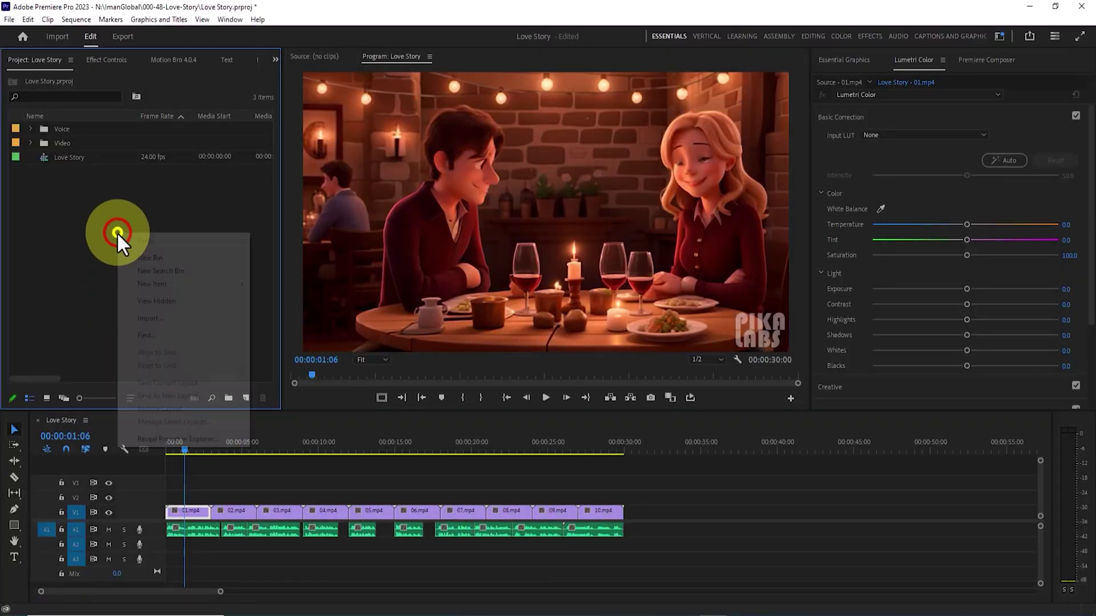
pyautogui.click(194, 319)
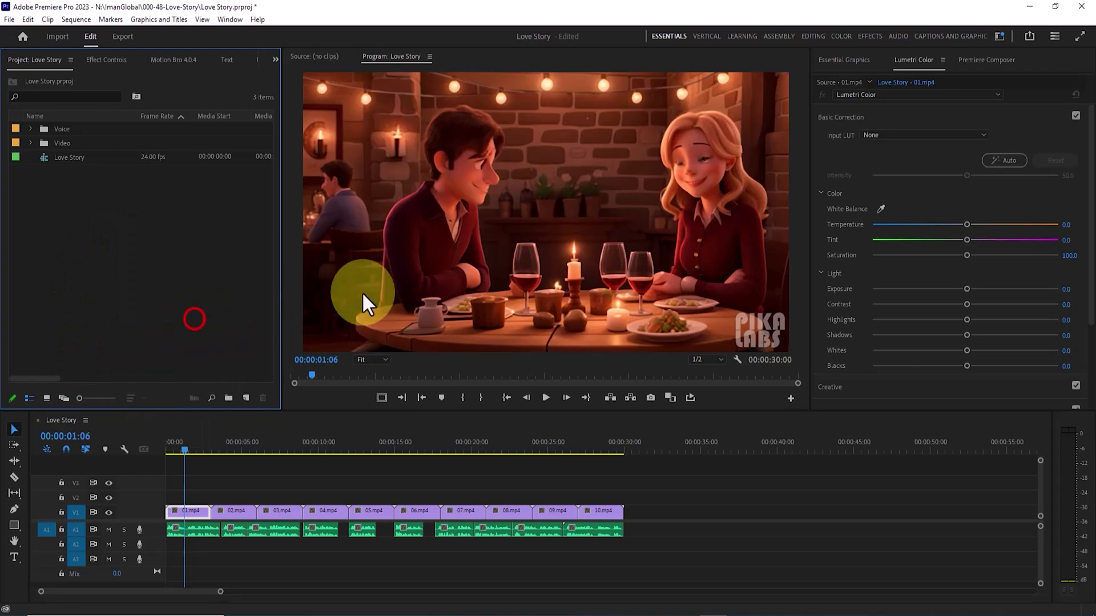
pyautogui.click(406, 146)
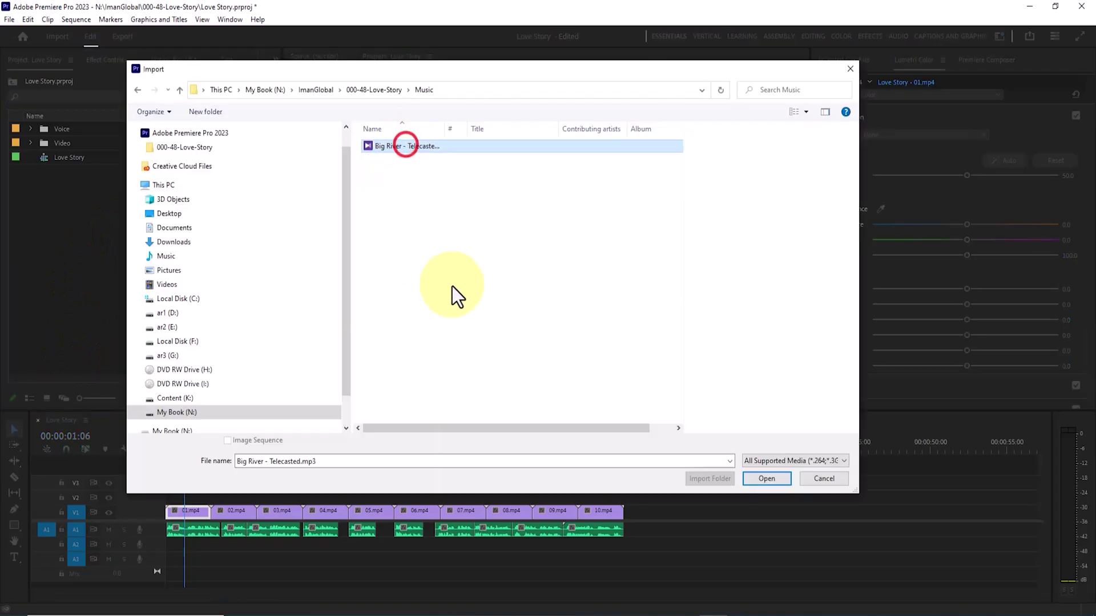
pyautogui.click(766, 478)
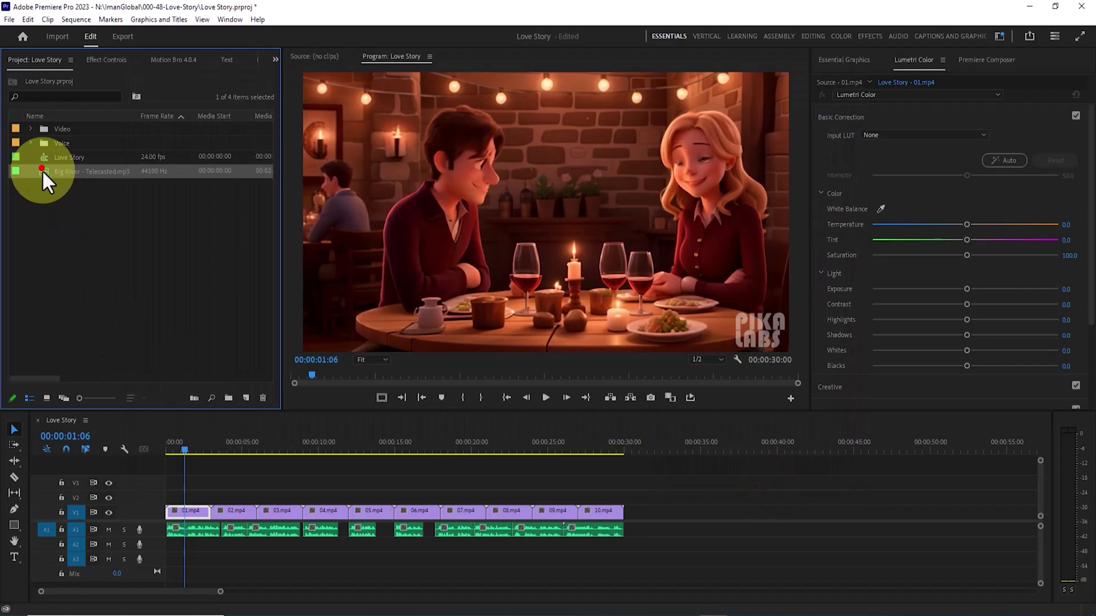
# Place Big River - Telecasted.mp3 on track A3 at 00:00 and trim its end to 00:00:30:00
pyautogui.moveTo(43, 170); pyautogui.dragTo(347, 564)
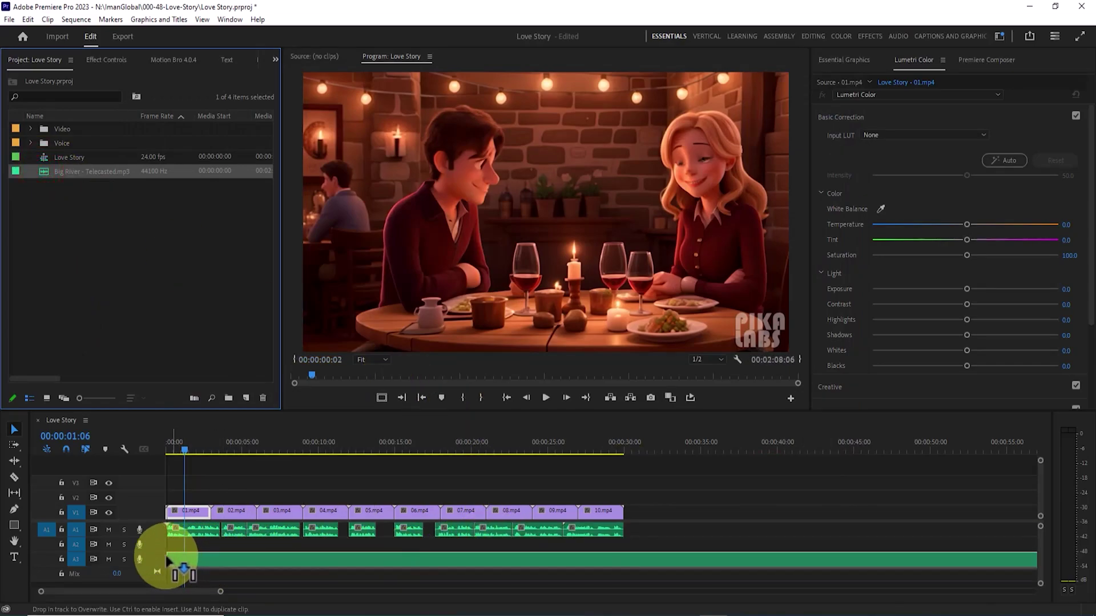
pyautogui.moveTo(157, 562); pyautogui.dragTo(163, 563)
pyautogui.moveTo(211, 593); pyautogui.dragTo(428, 592)
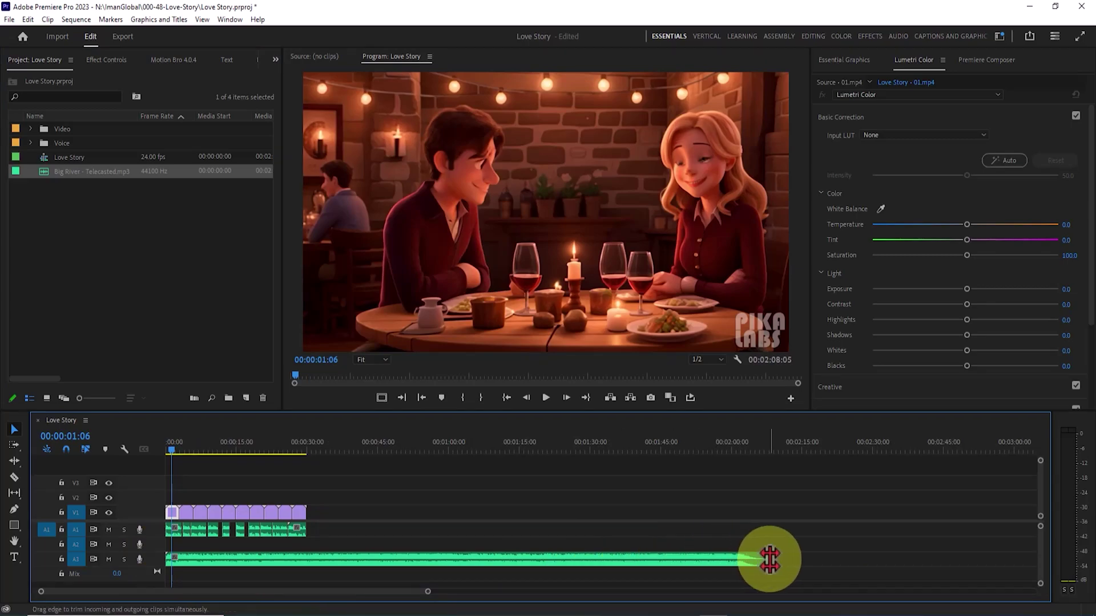
pyautogui.moveTo(770, 559); pyautogui.dragTo(306, 562)
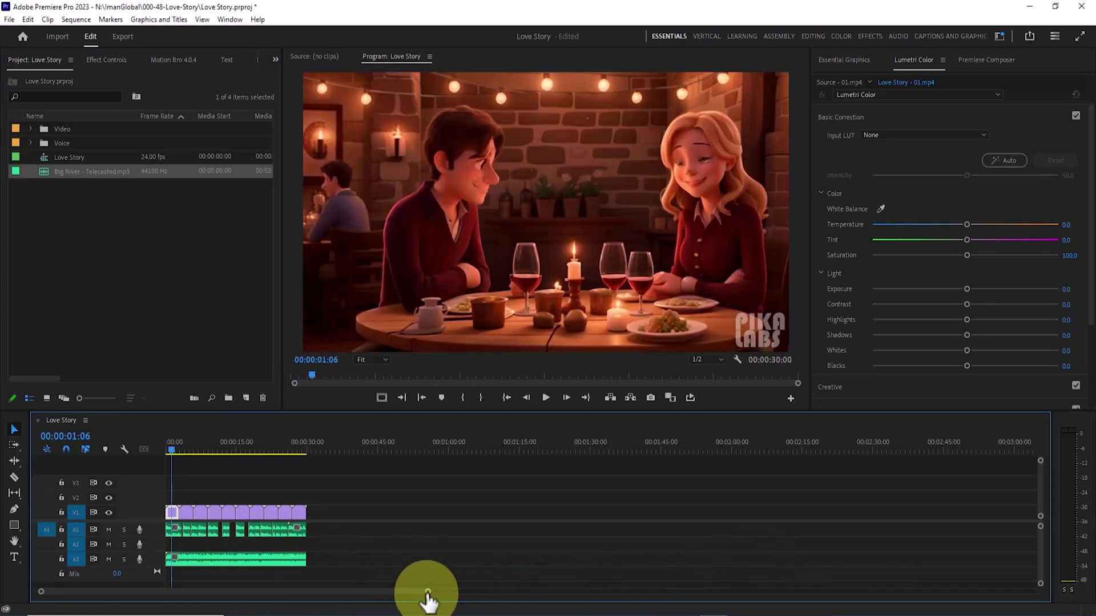
pyautogui.moveTo(428, 593); pyautogui.dragTo(289, 594)
pyautogui.click(316, 562)
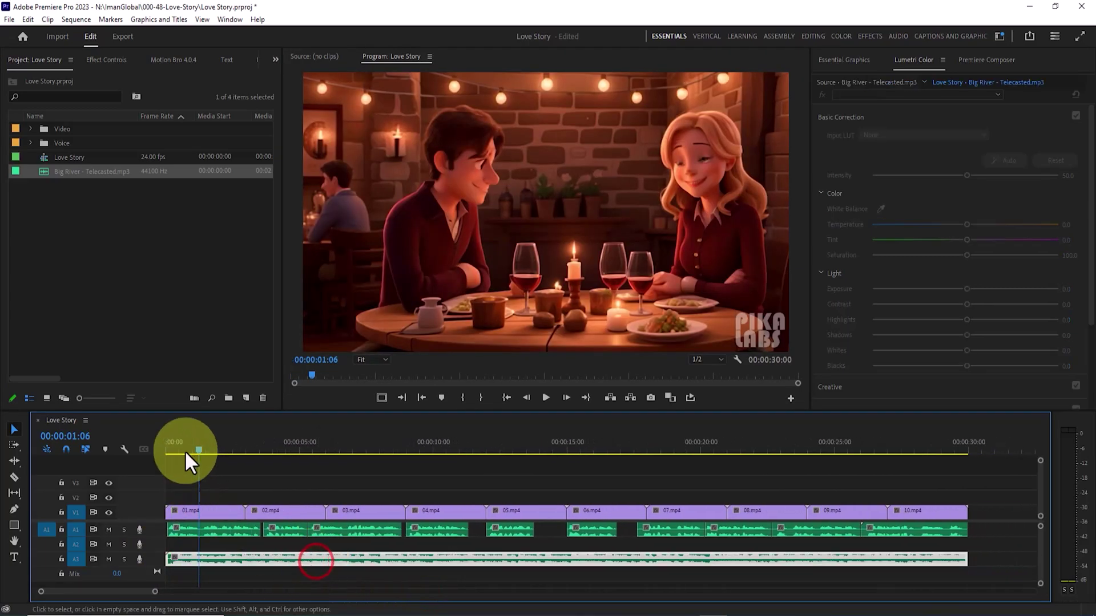
pyautogui.moveTo(182, 443); pyautogui.dragTo(152, 445)
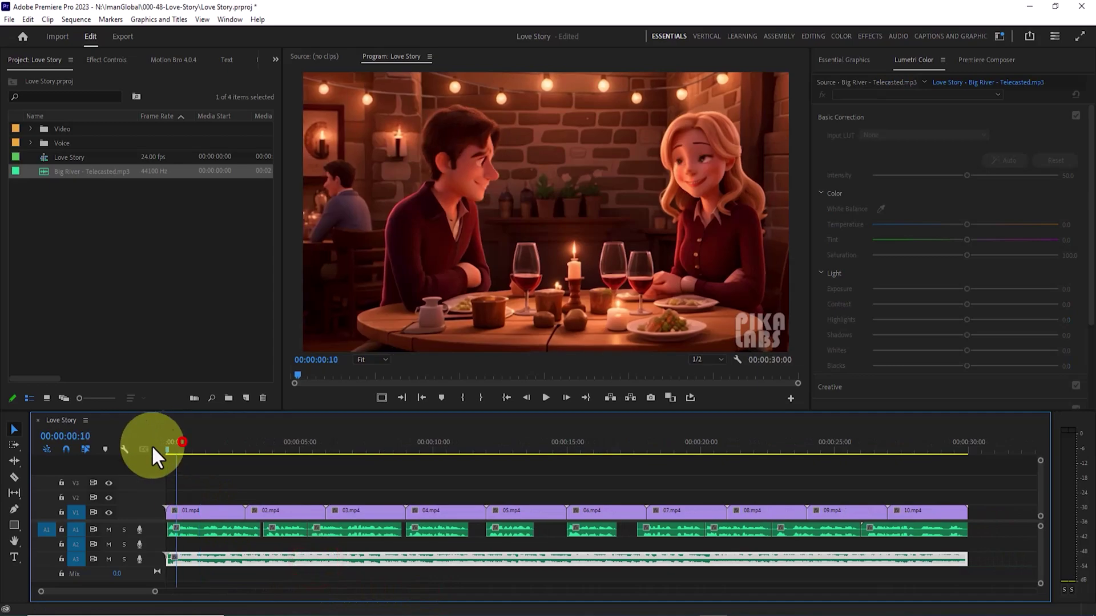
# Set the Big River music's Volume Level to -15 dB in Effect Controls and preview the mix
pyautogui.click(548, 397)
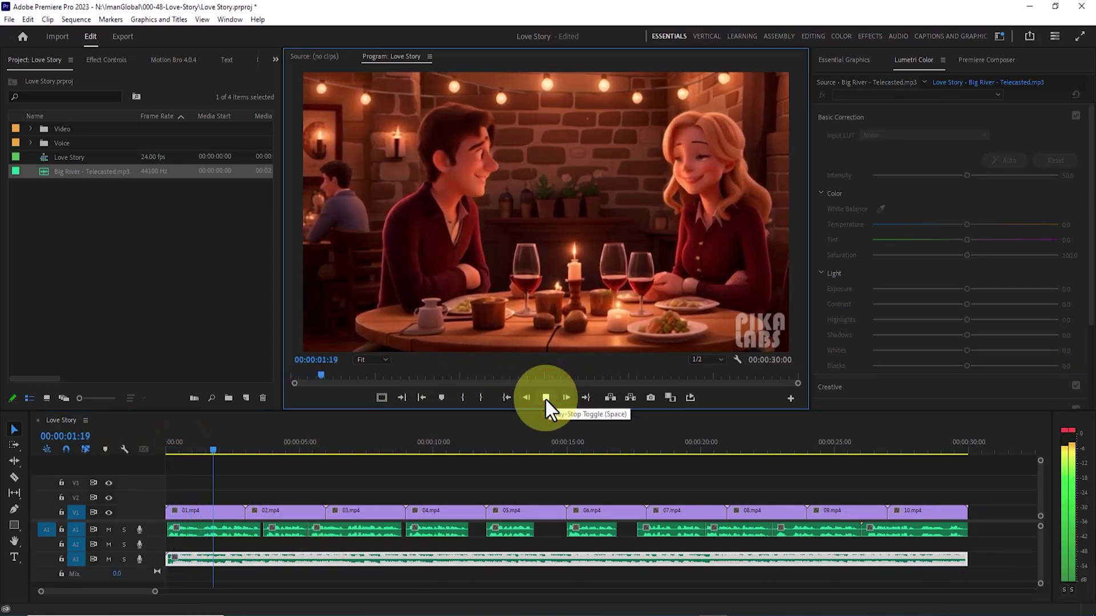
pyautogui.click(546, 398)
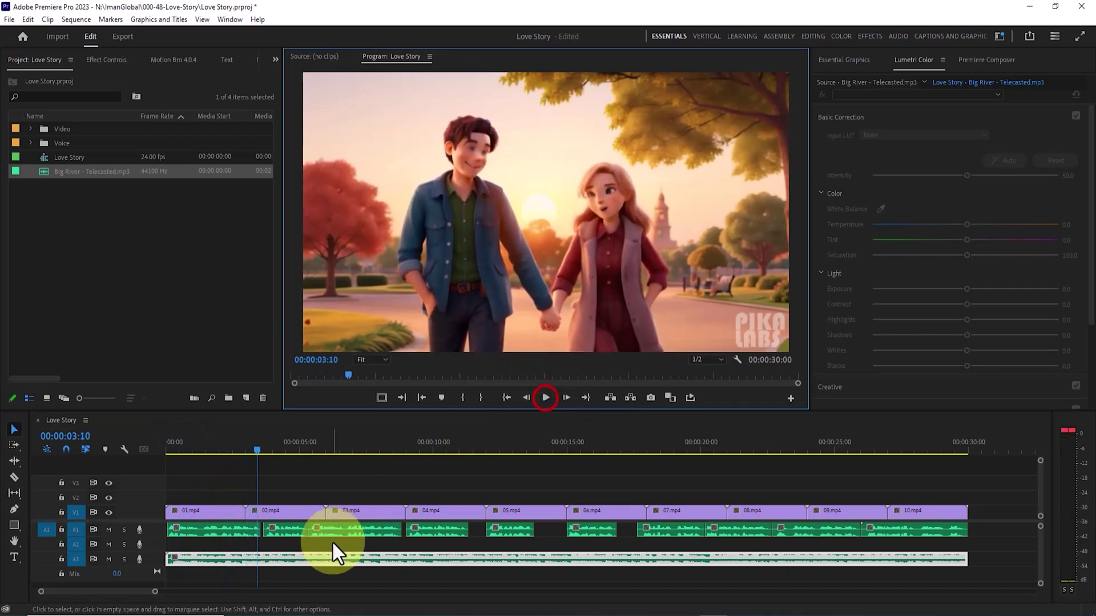
pyautogui.click(112, 59)
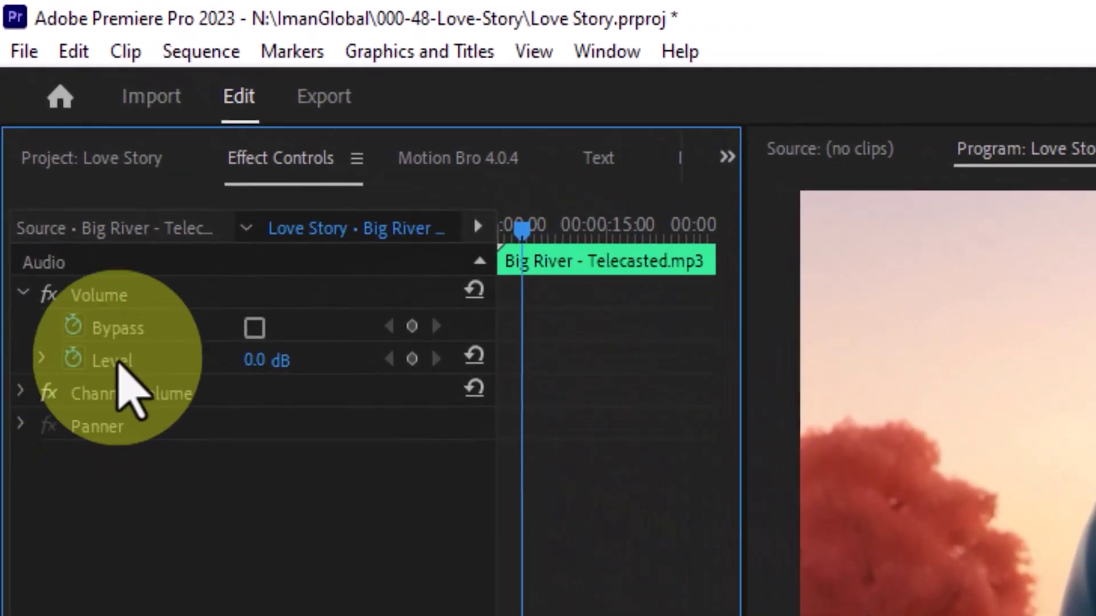
pyautogui.click(261, 360)
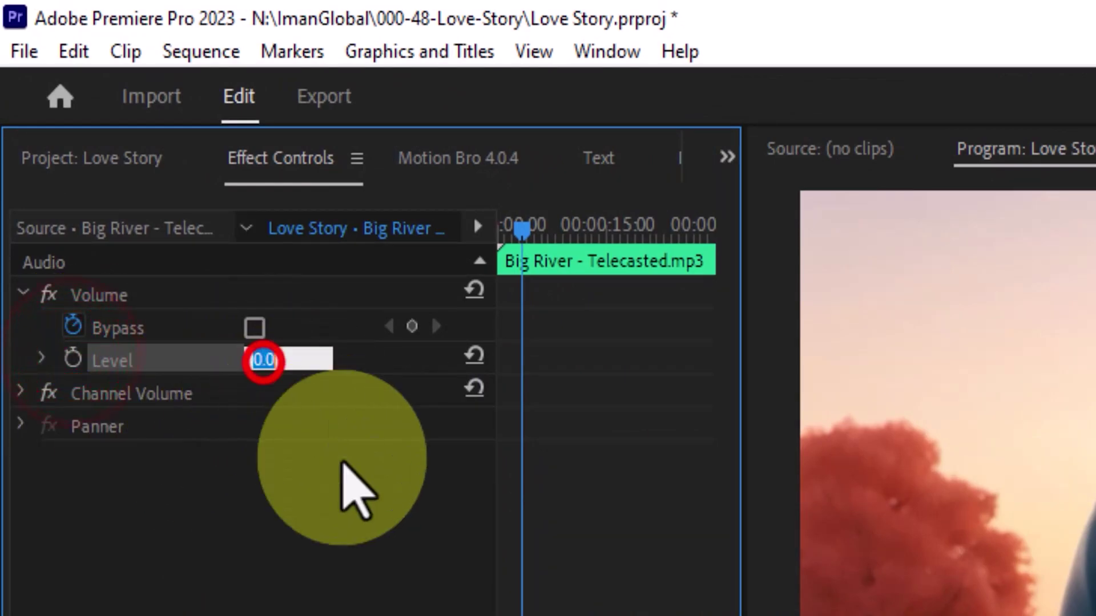
pyautogui.write('-15')
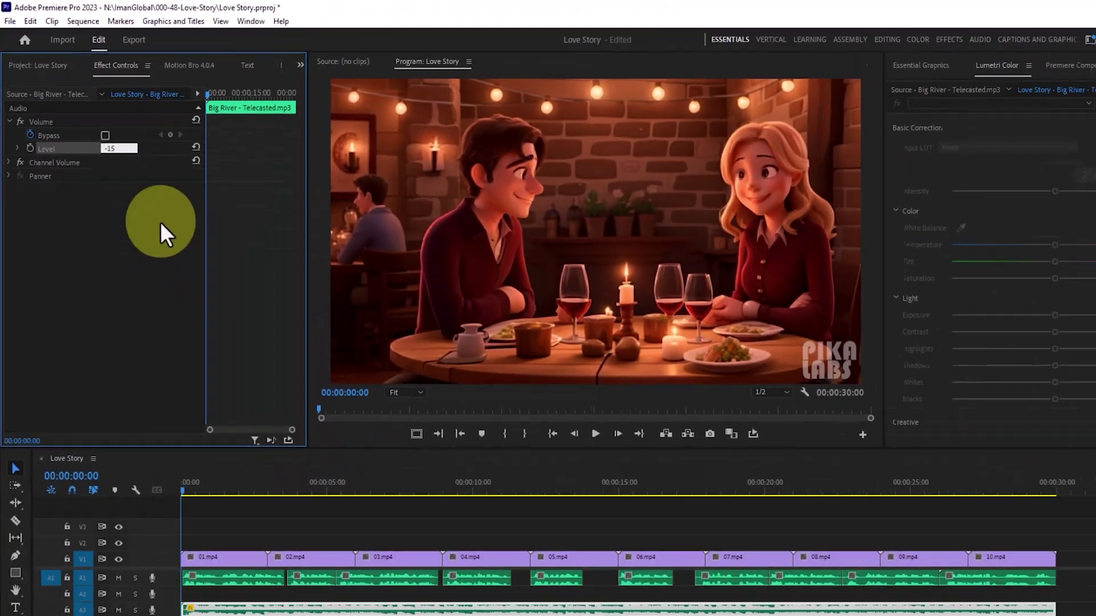
pyautogui.press('Return')
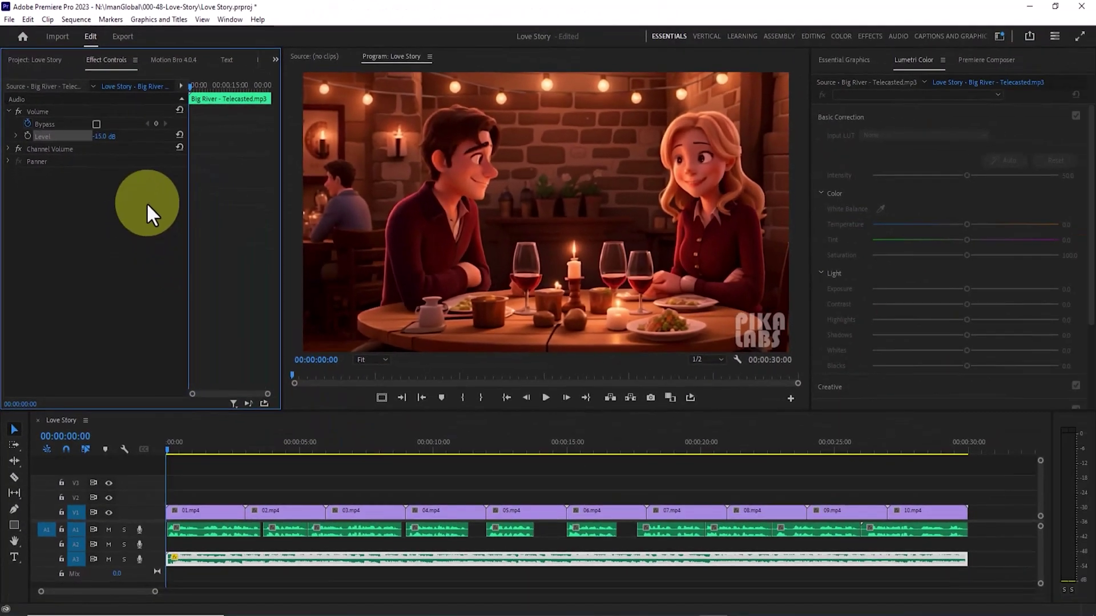
pyautogui.click(260, 473)
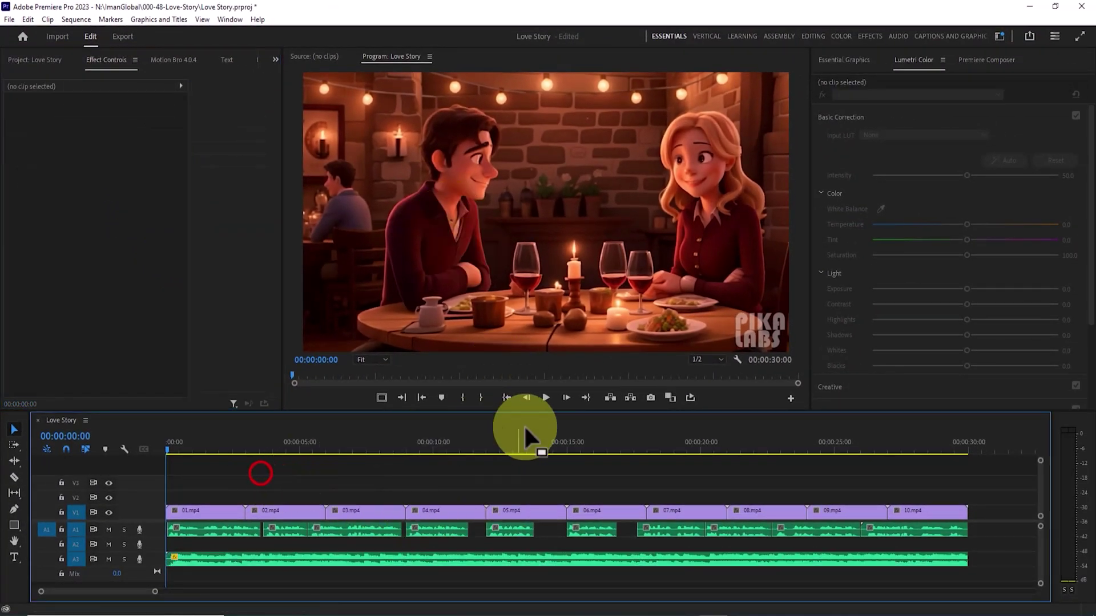
pyautogui.click(545, 398)
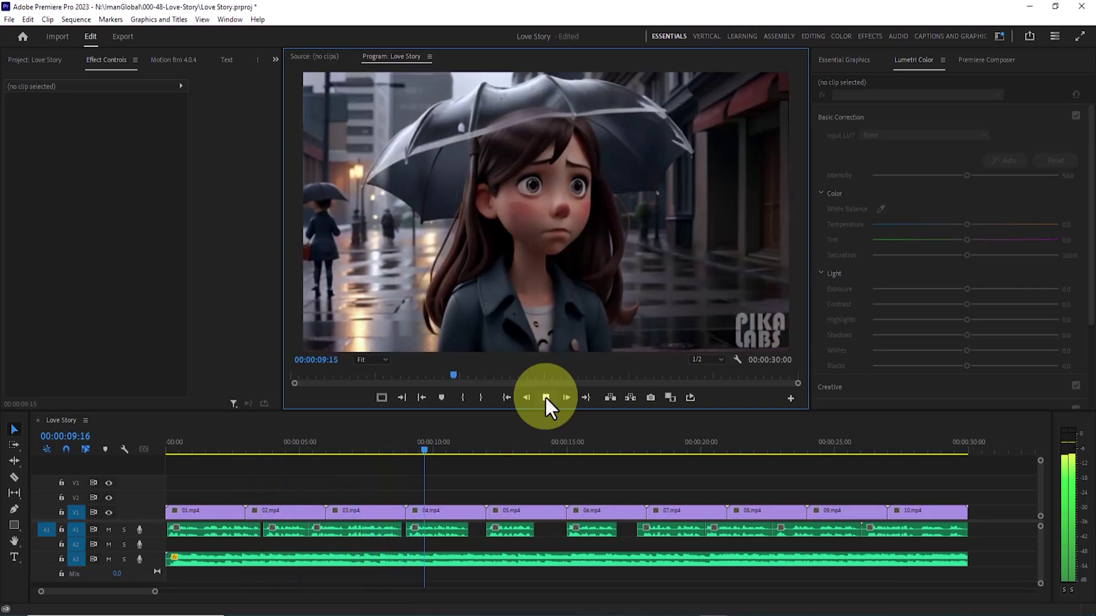
pyautogui.click(546, 396)
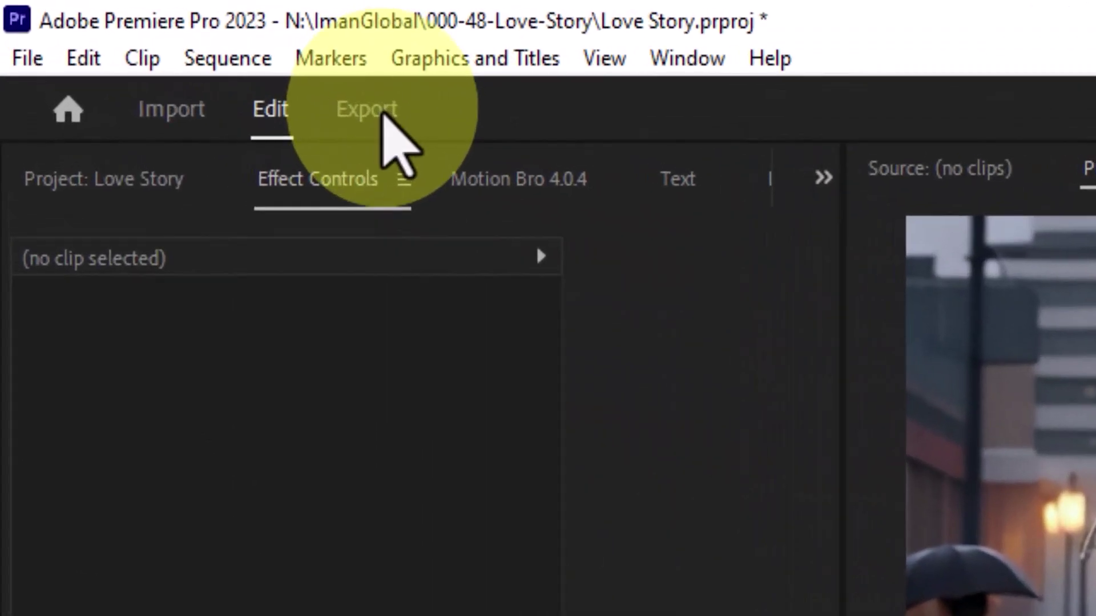
# Use the High Quality 1080p HD export preset, saving Love Story_1.mp4 into the REnder folder
pyautogui.click(123, 36)
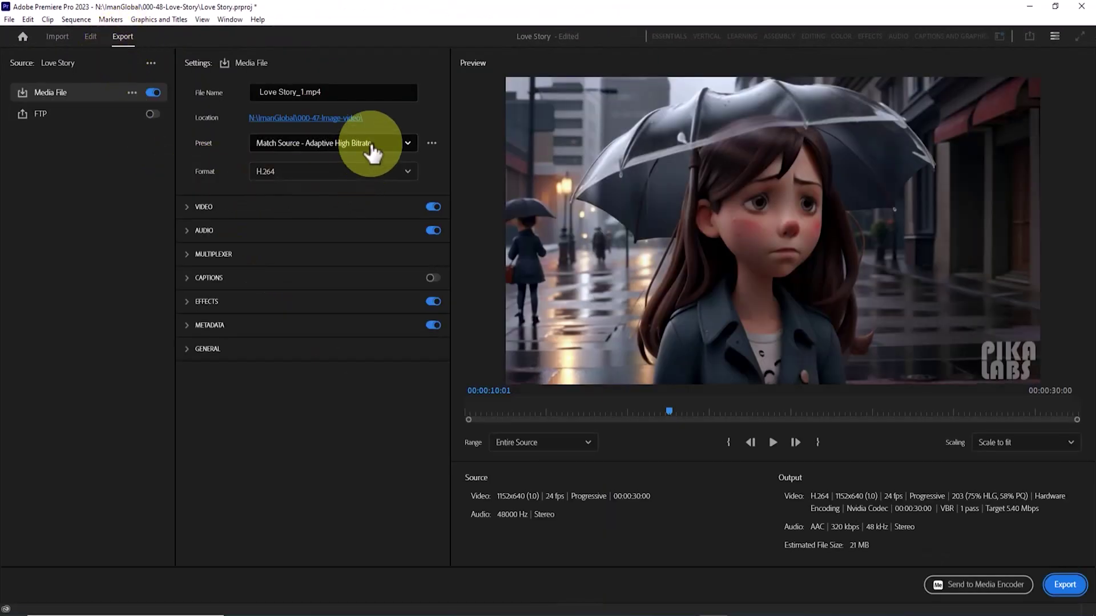
pyautogui.click(372, 150)
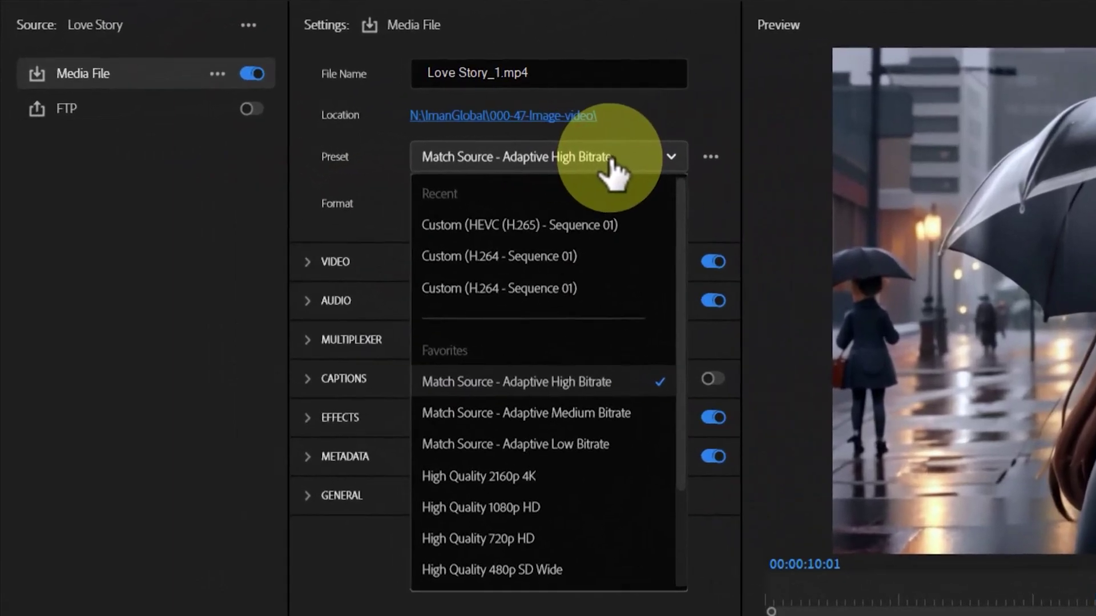
pyautogui.click(568, 506)
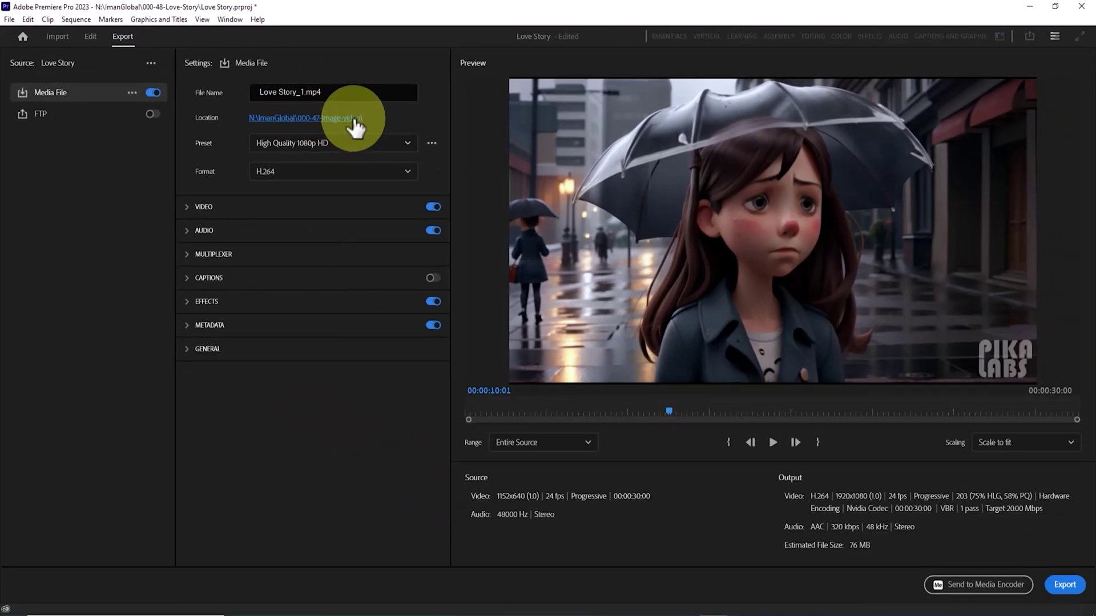
pyautogui.click(354, 118)
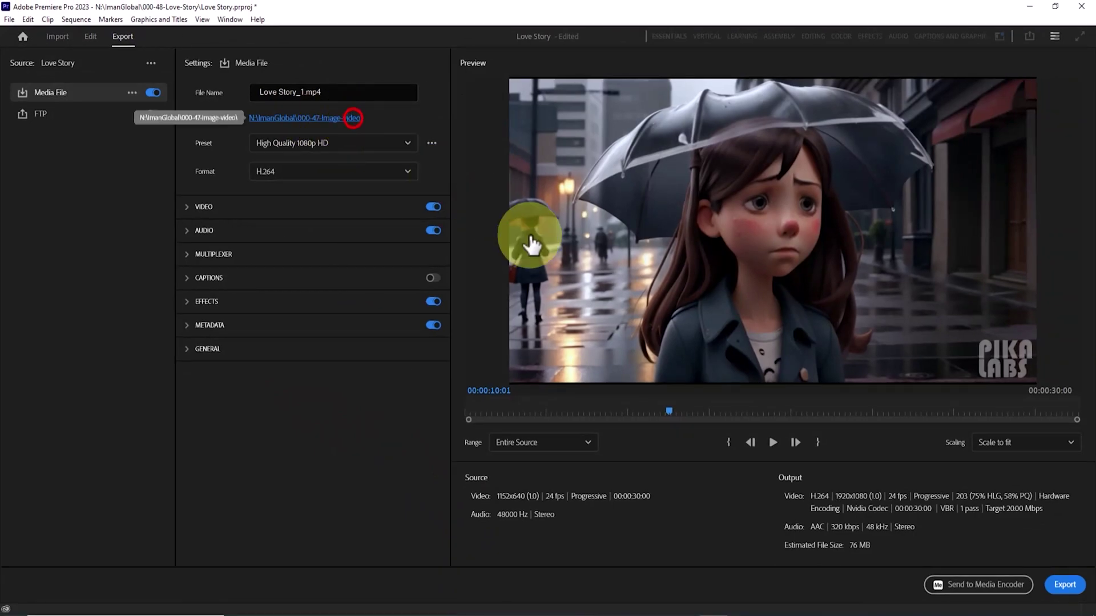
pyautogui.click(768, 462)
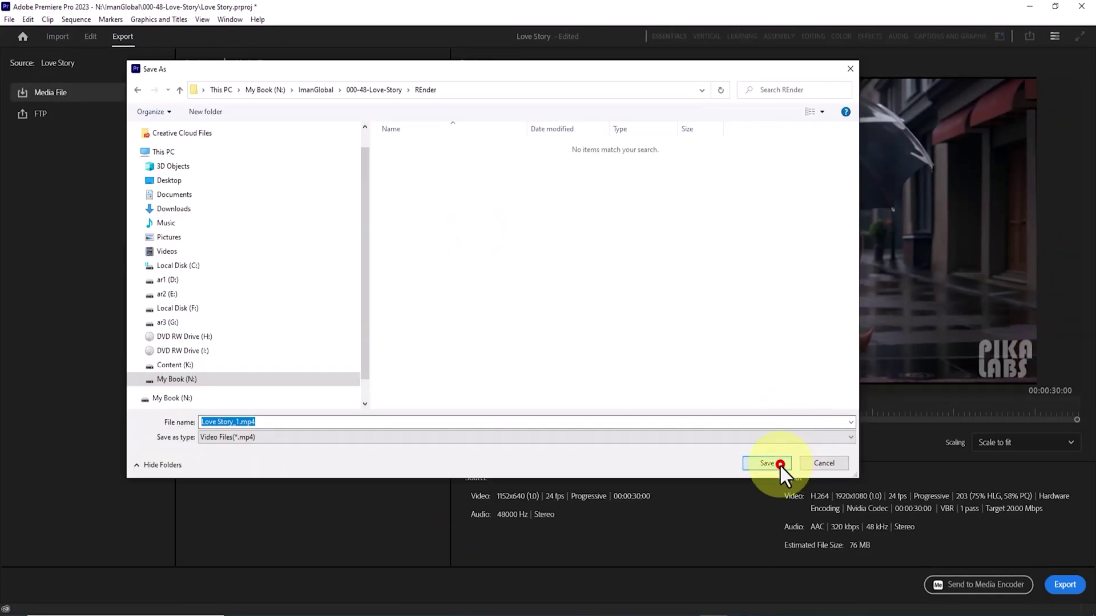